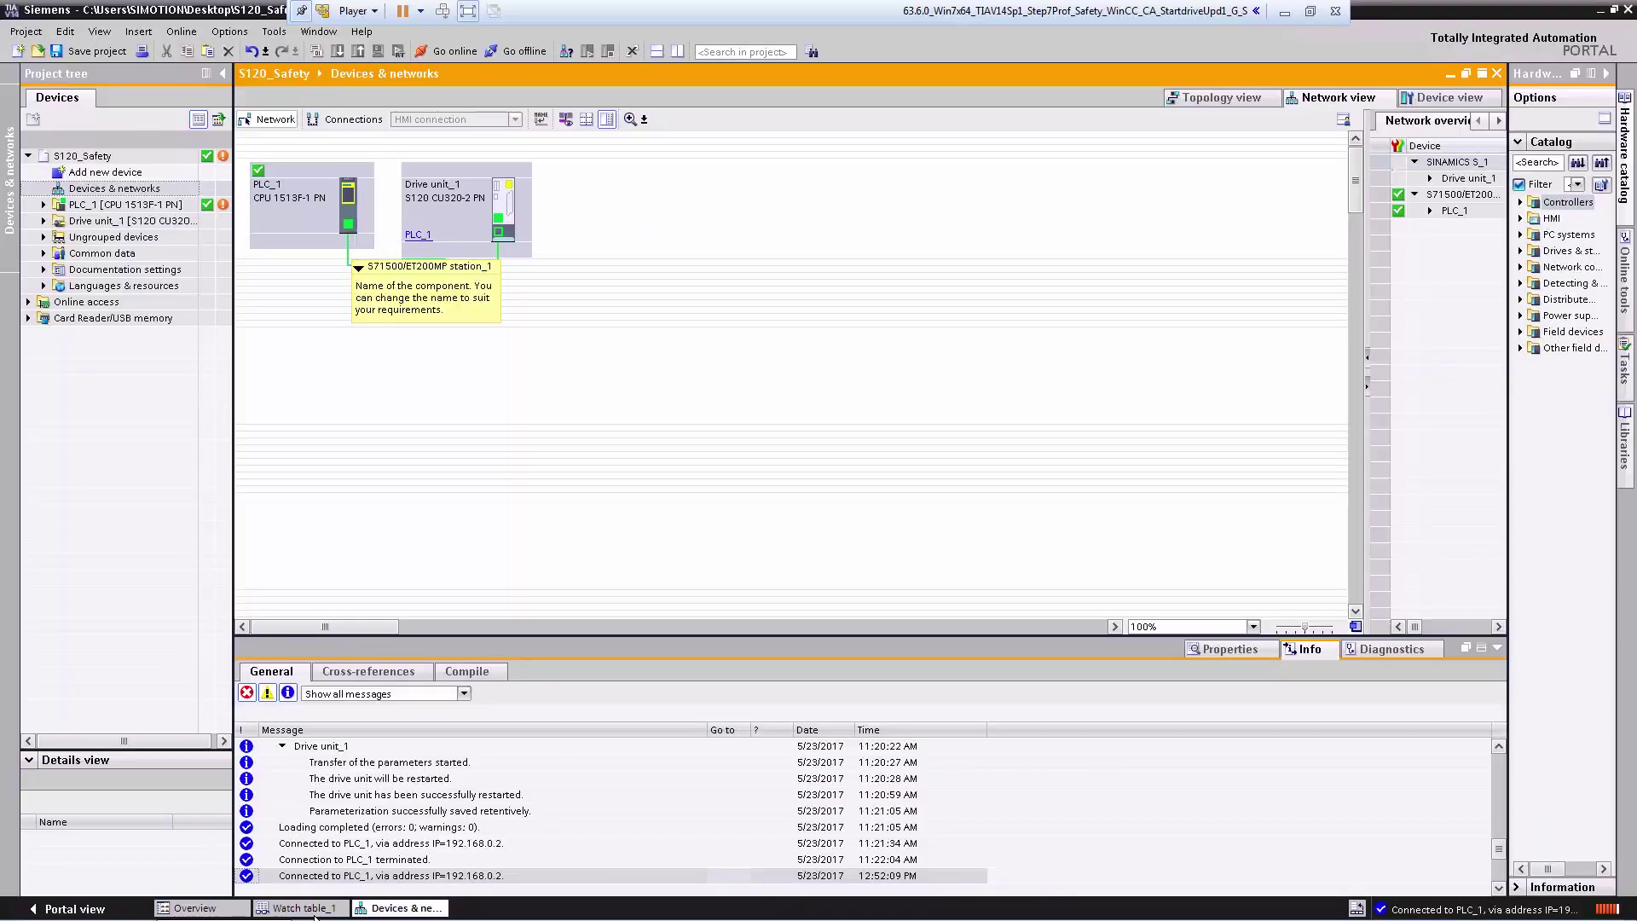
In Watch table_1, modify Enable Axis and Move Velocity to TRUE to run the motor.
click(312, 910)
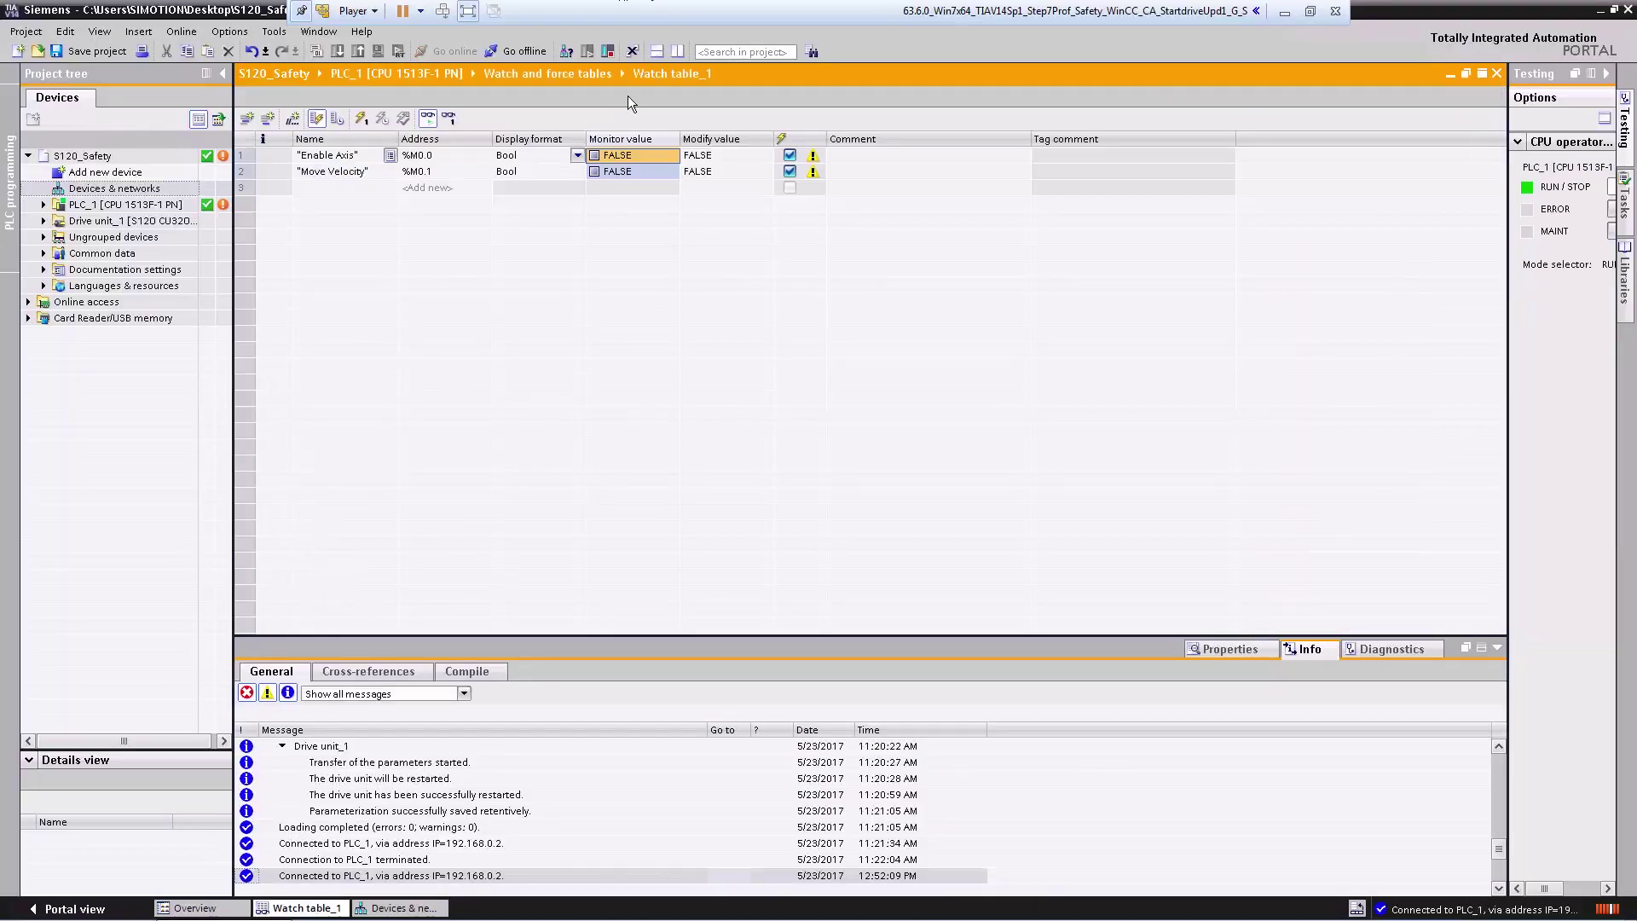
right_click(600, 154)
mouse_move(623, 160)
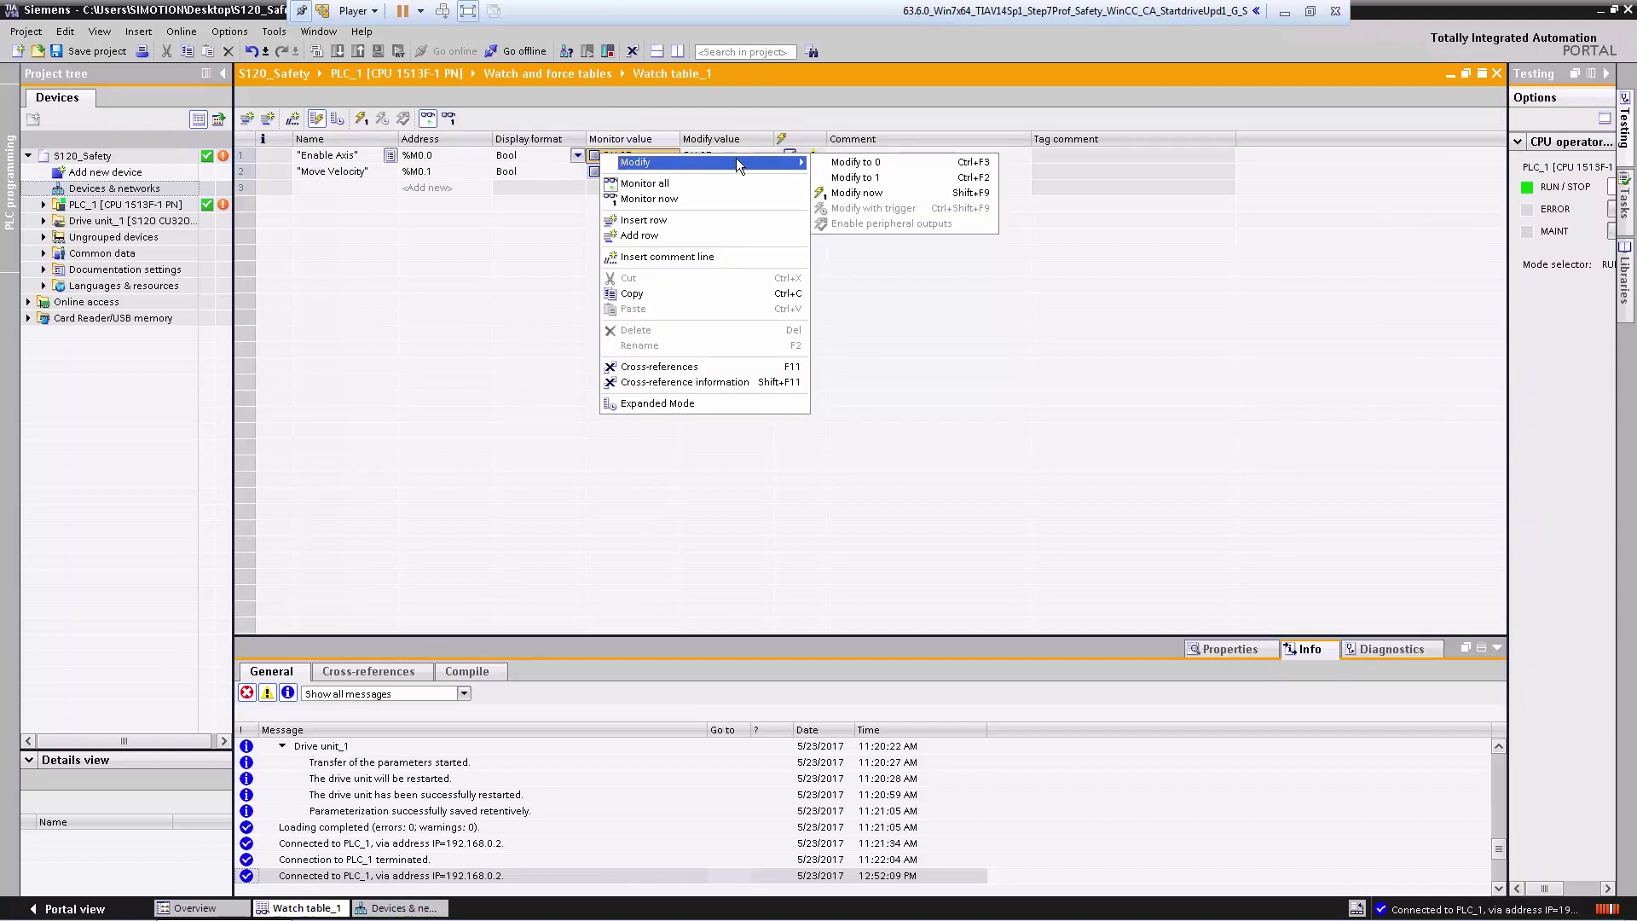
click(860, 182)
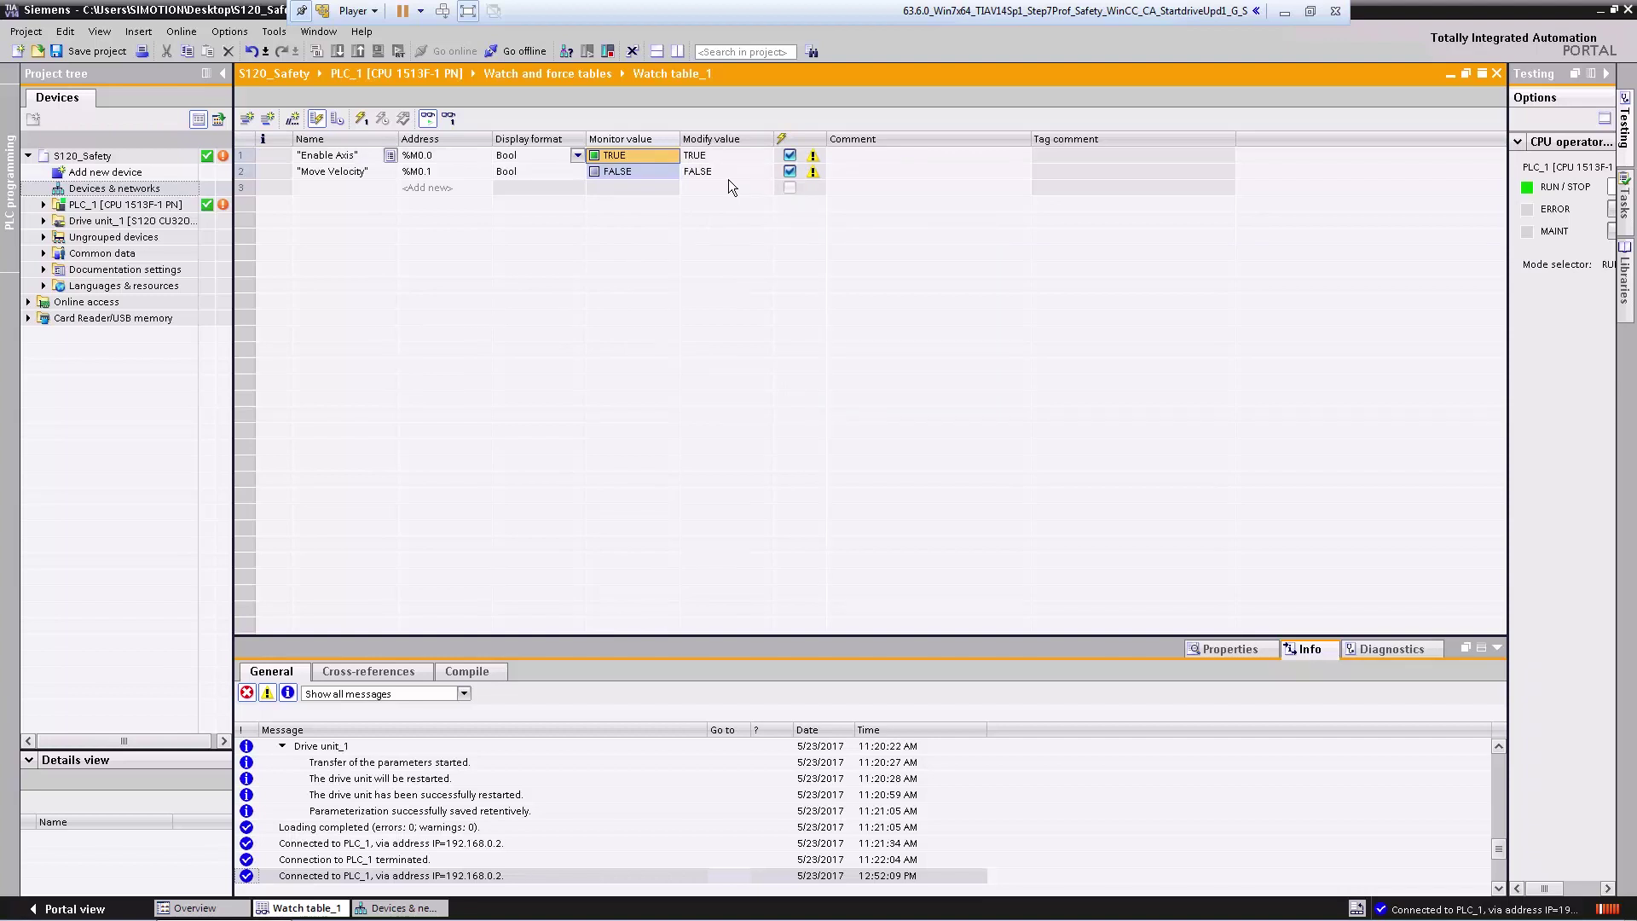
right_click(648, 167)
mouse_move(682, 177)
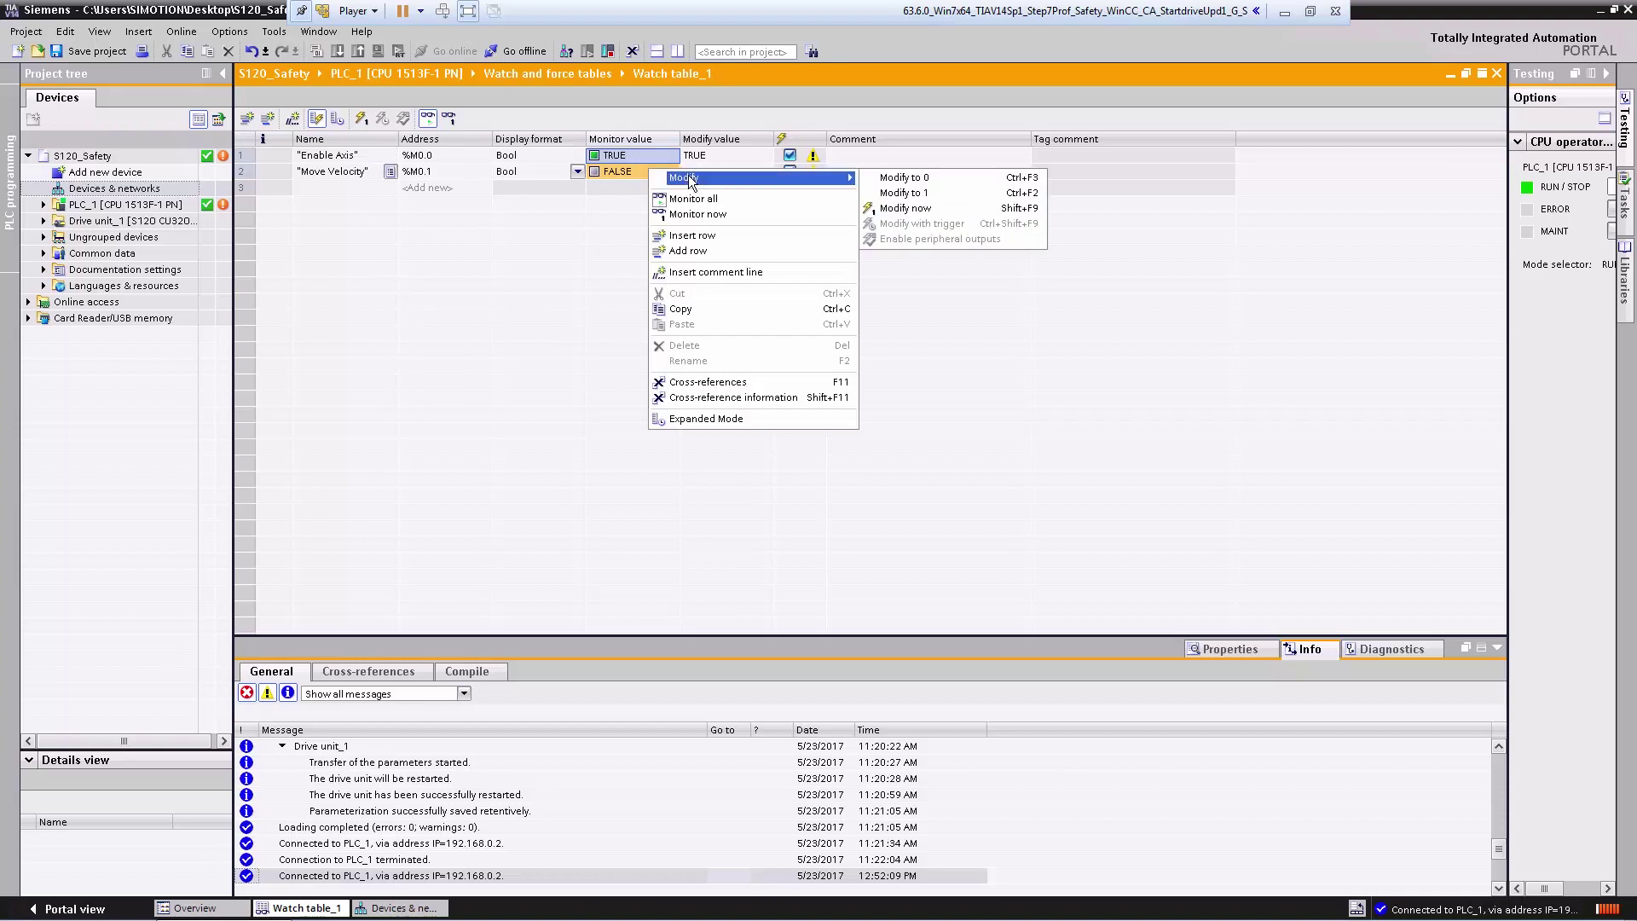
click(895, 195)
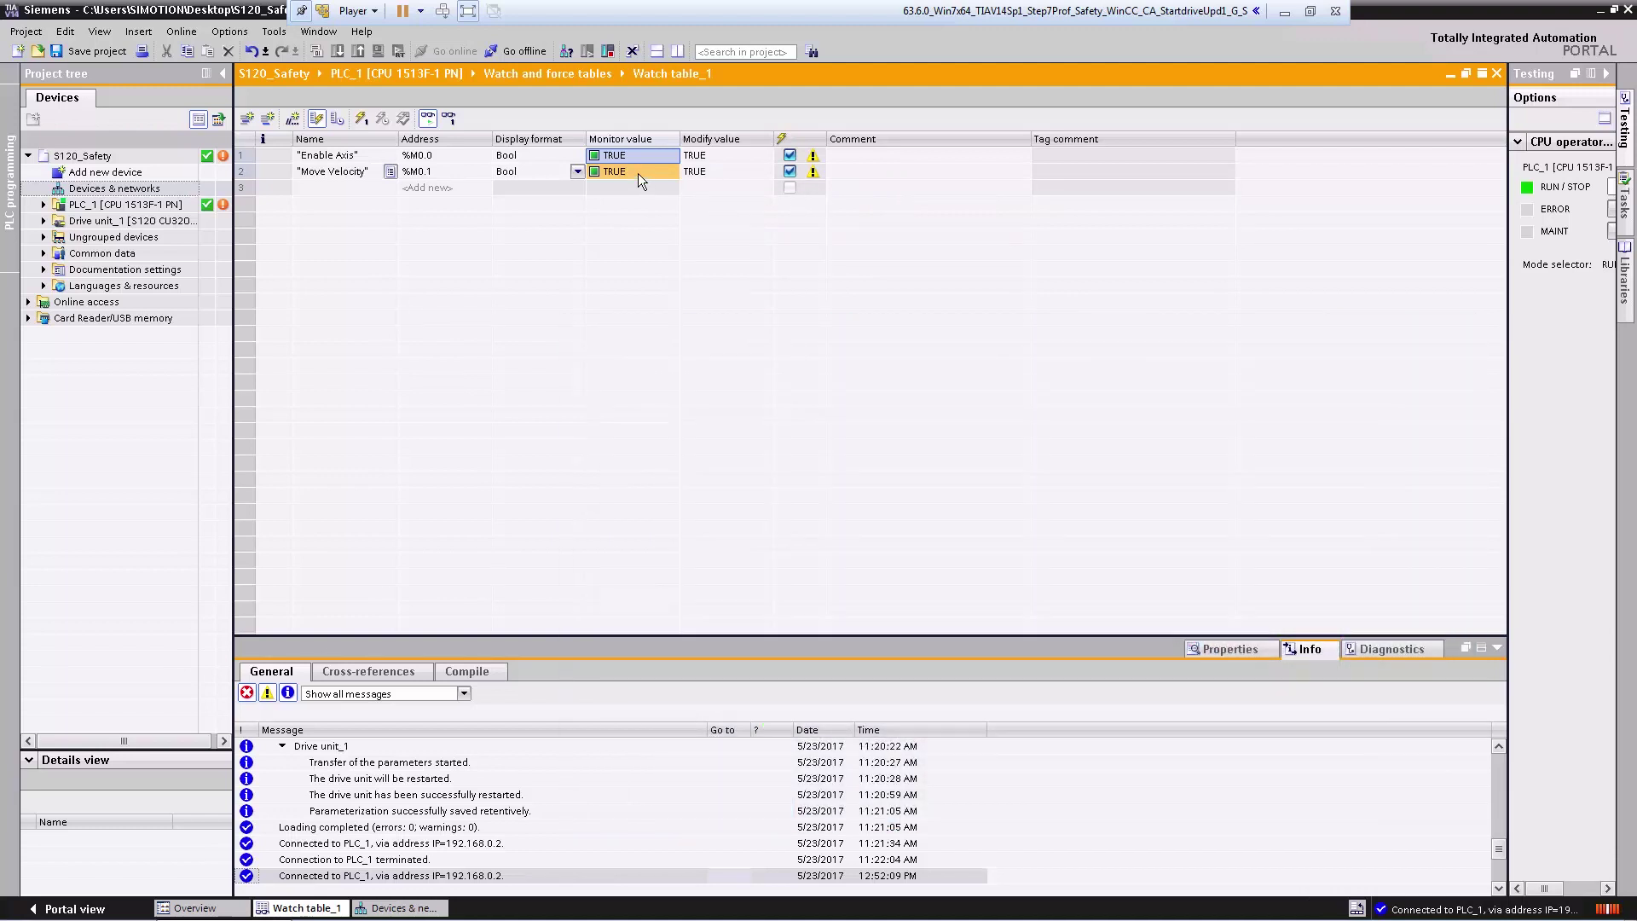
Modify Move Velocity and then Enable Axis back to FALSE.
right_click(638, 172)
mouse_move(689, 182)
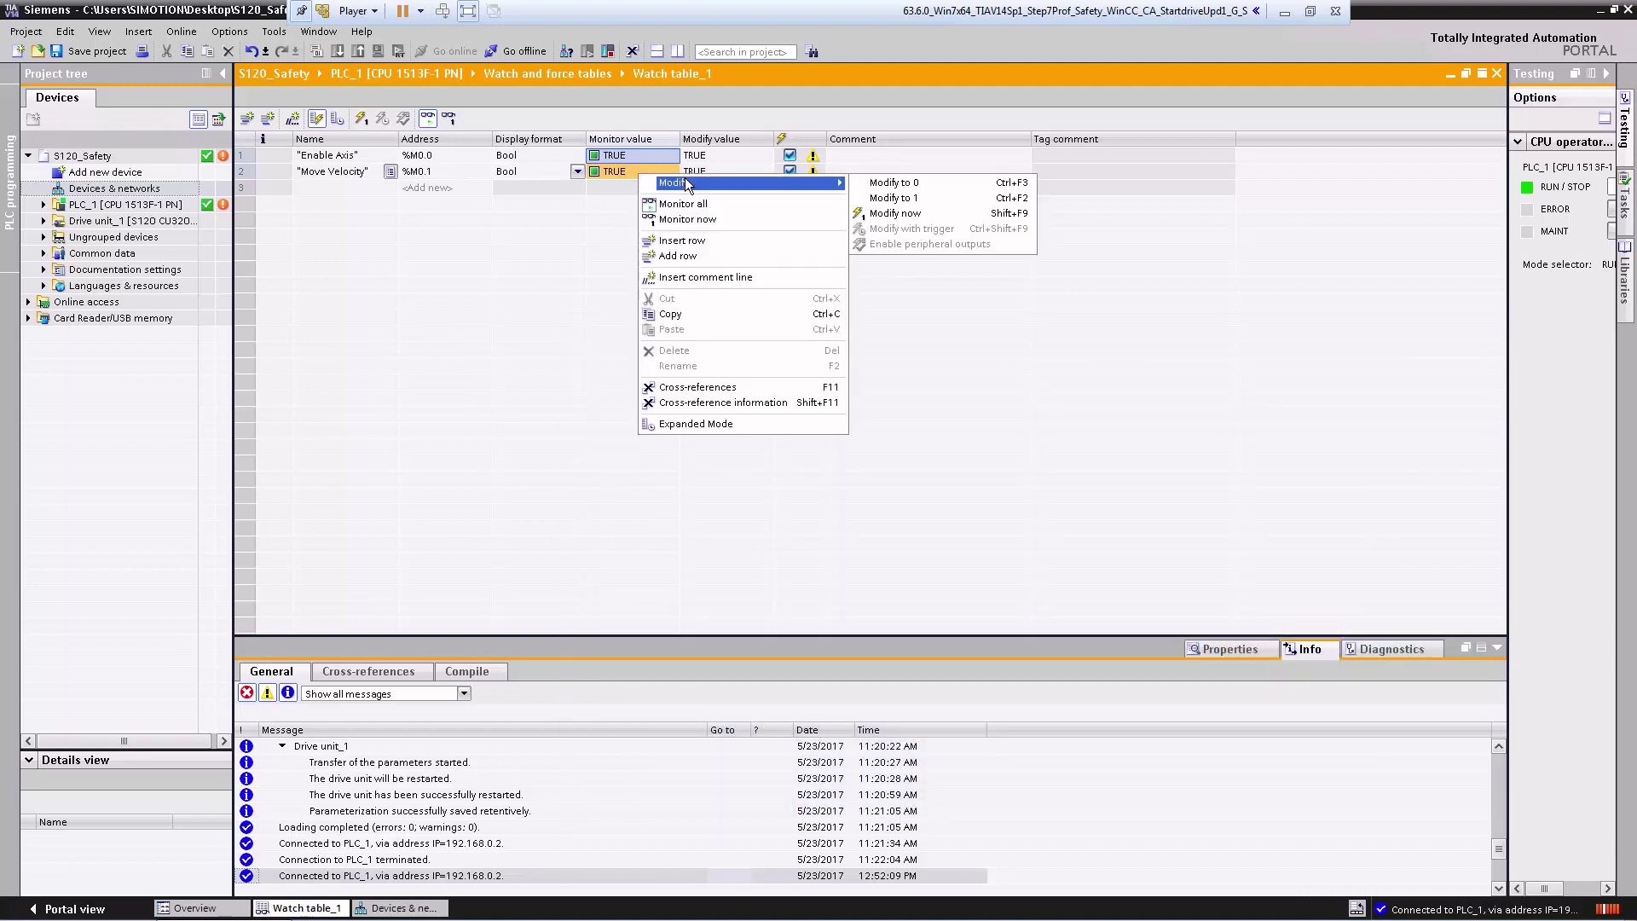
click(884, 198)
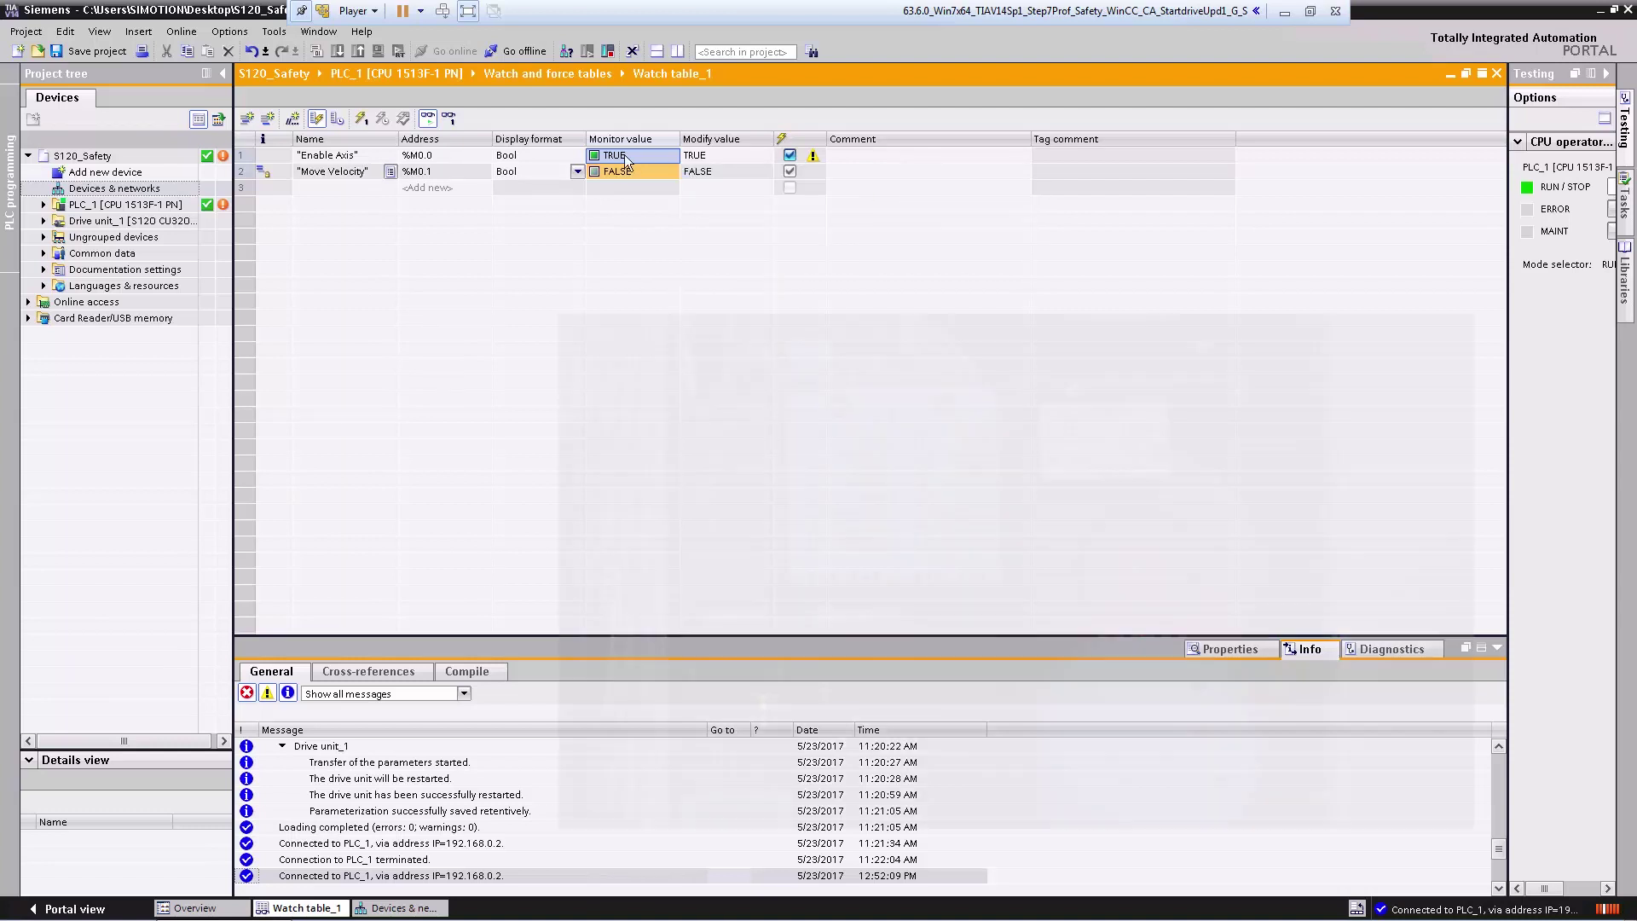
right_click(627, 155)
mouse_move(713, 165)
click(842, 163)
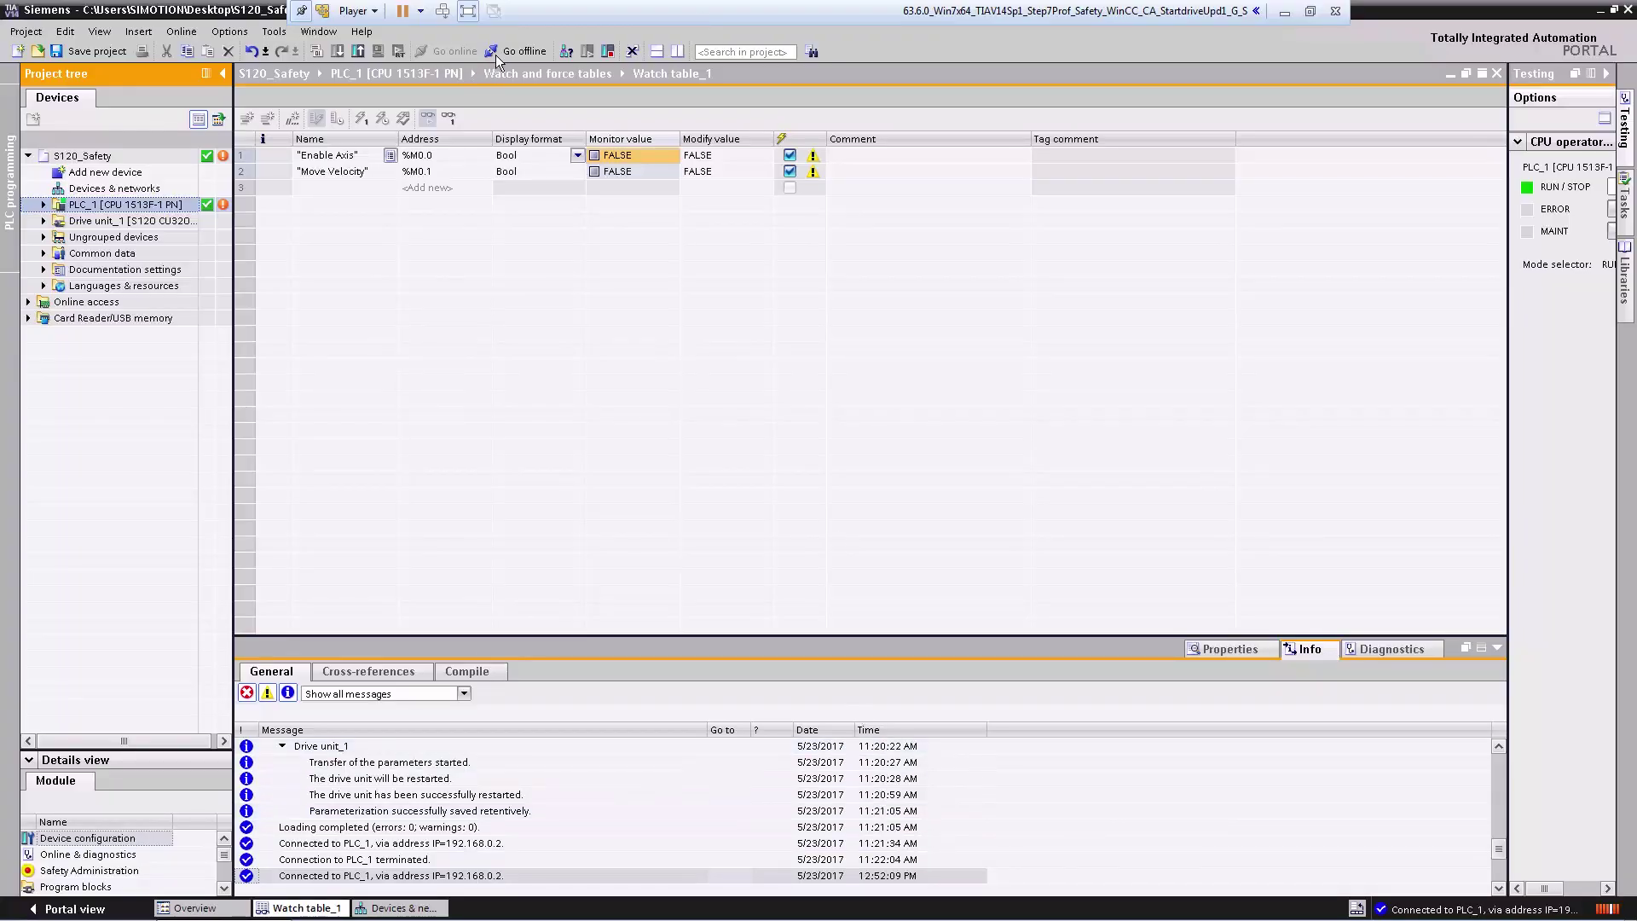
Go offline from PLC_1, then show telegram configuration of Drive unit_1's CU320-2 PROFINET interface in device view.
click(505, 52)
double_click(109, 188)
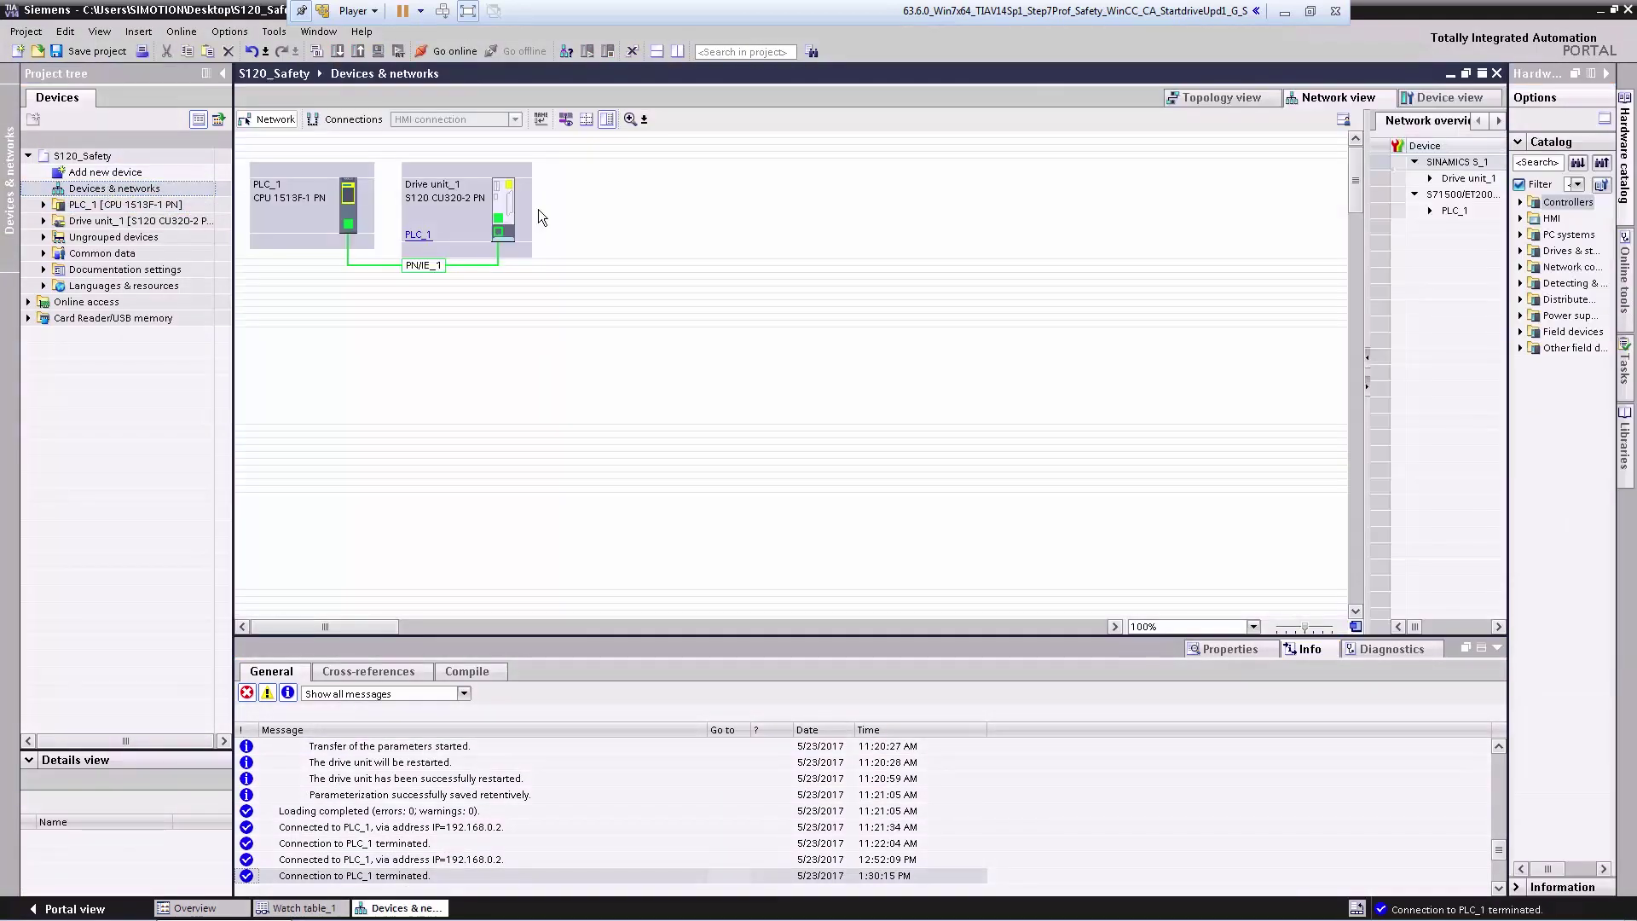
click(498, 209)
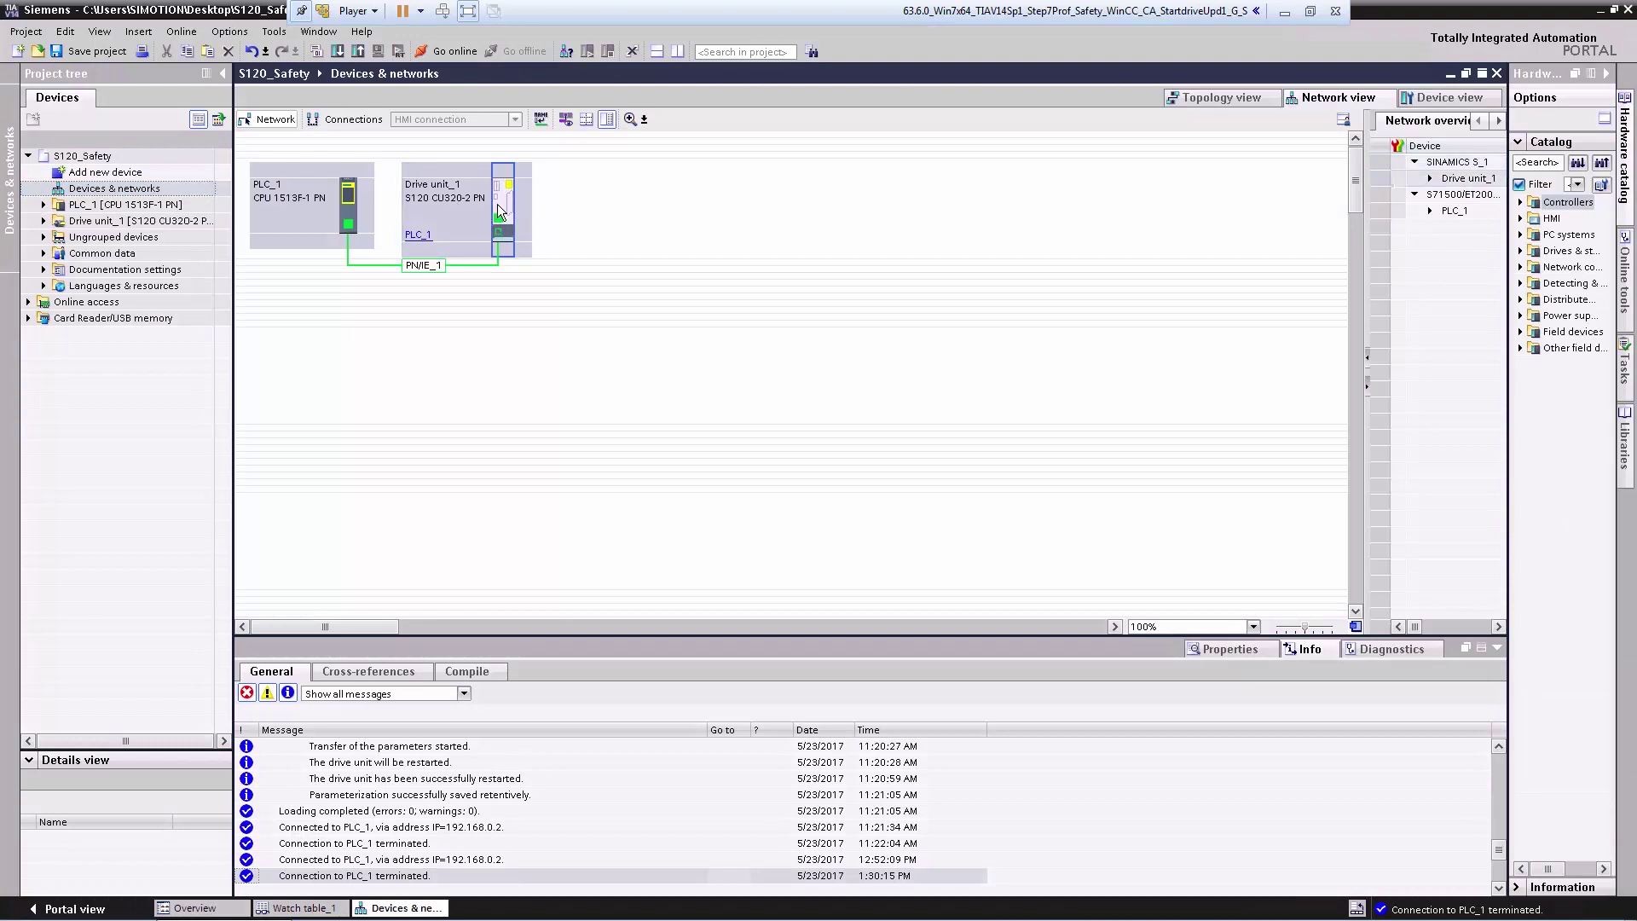
click(1436, 101)
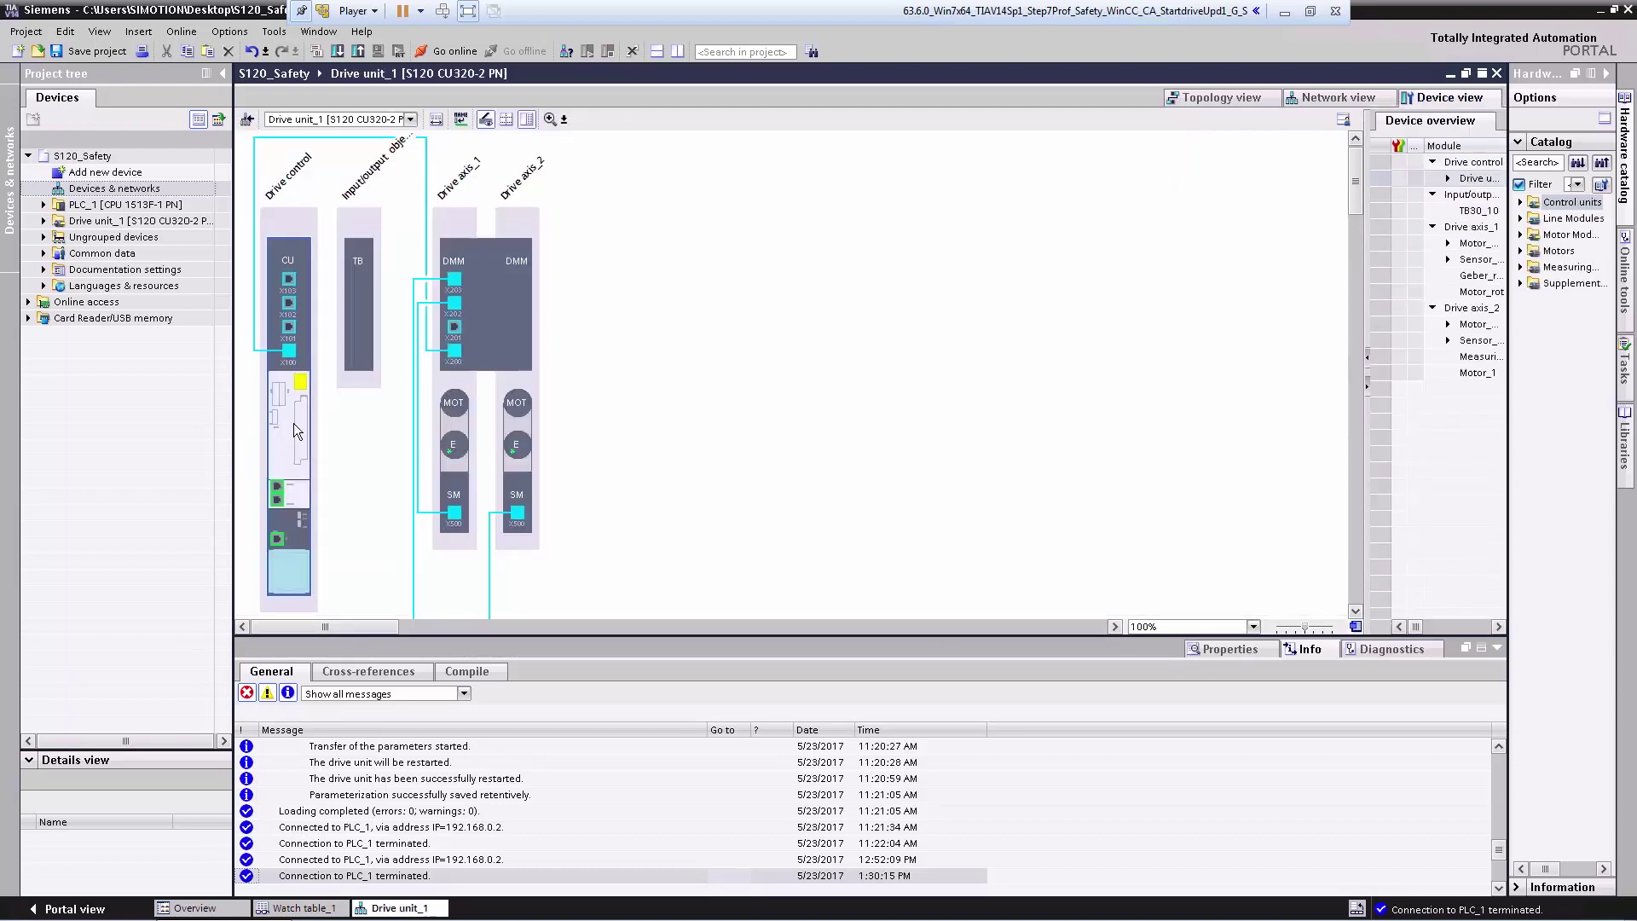
click(277, 500)
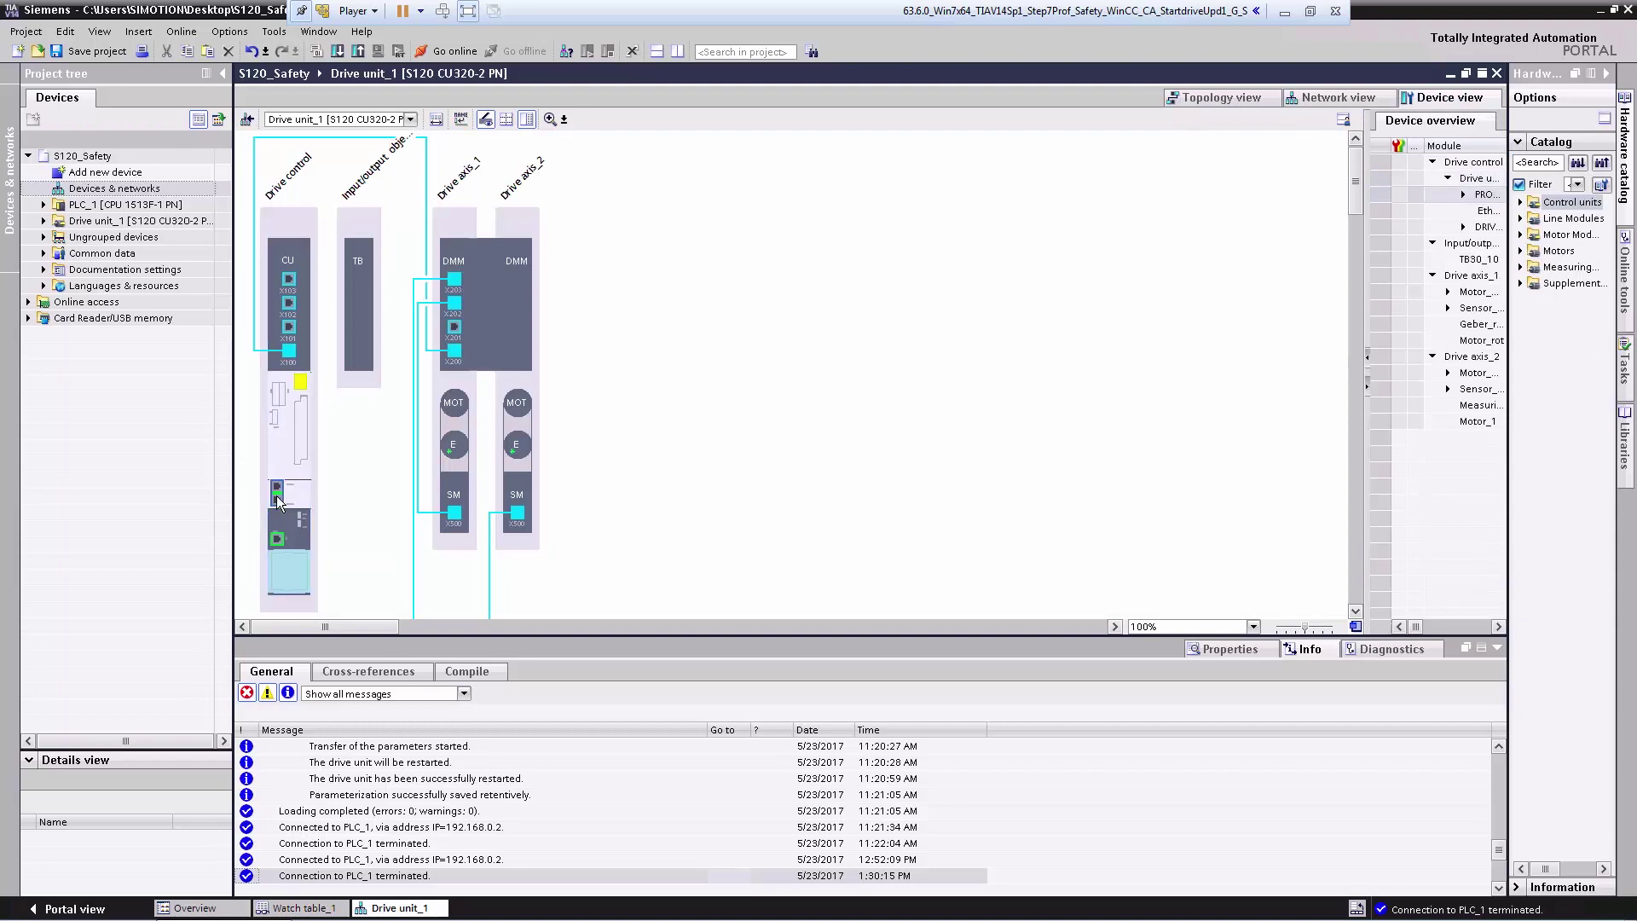
click(1226, 652)
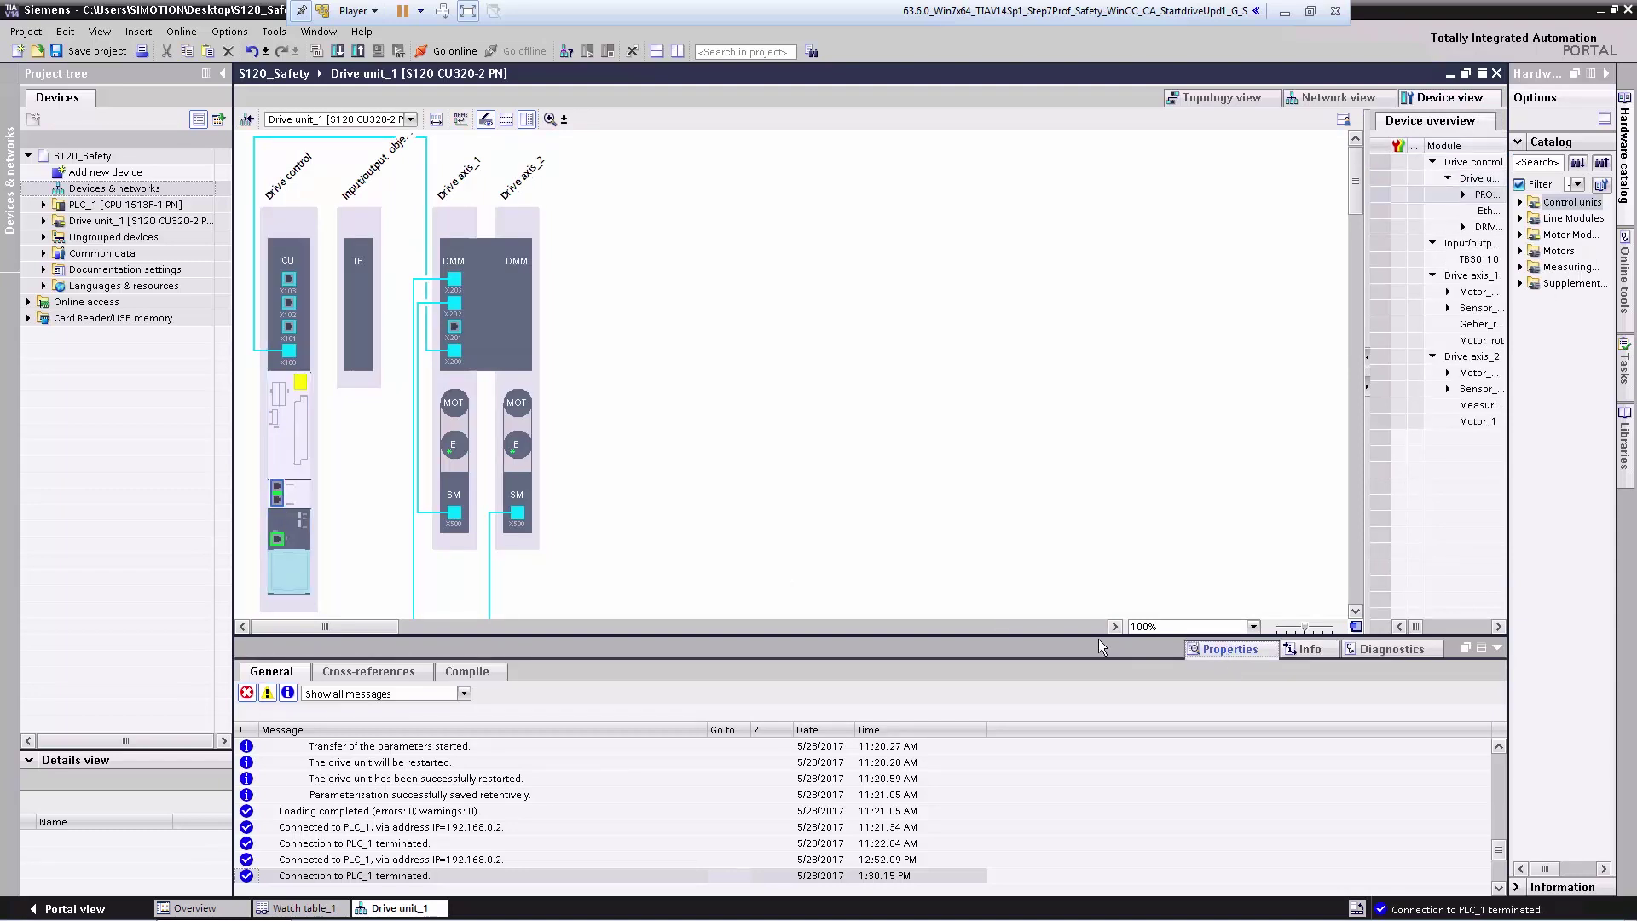
Add a safety telegram under Drive axis_1, creating PROFIsafe telegram 30 send/receive entries (6 bytes each).
drag(1024, 635, 1004, 384)
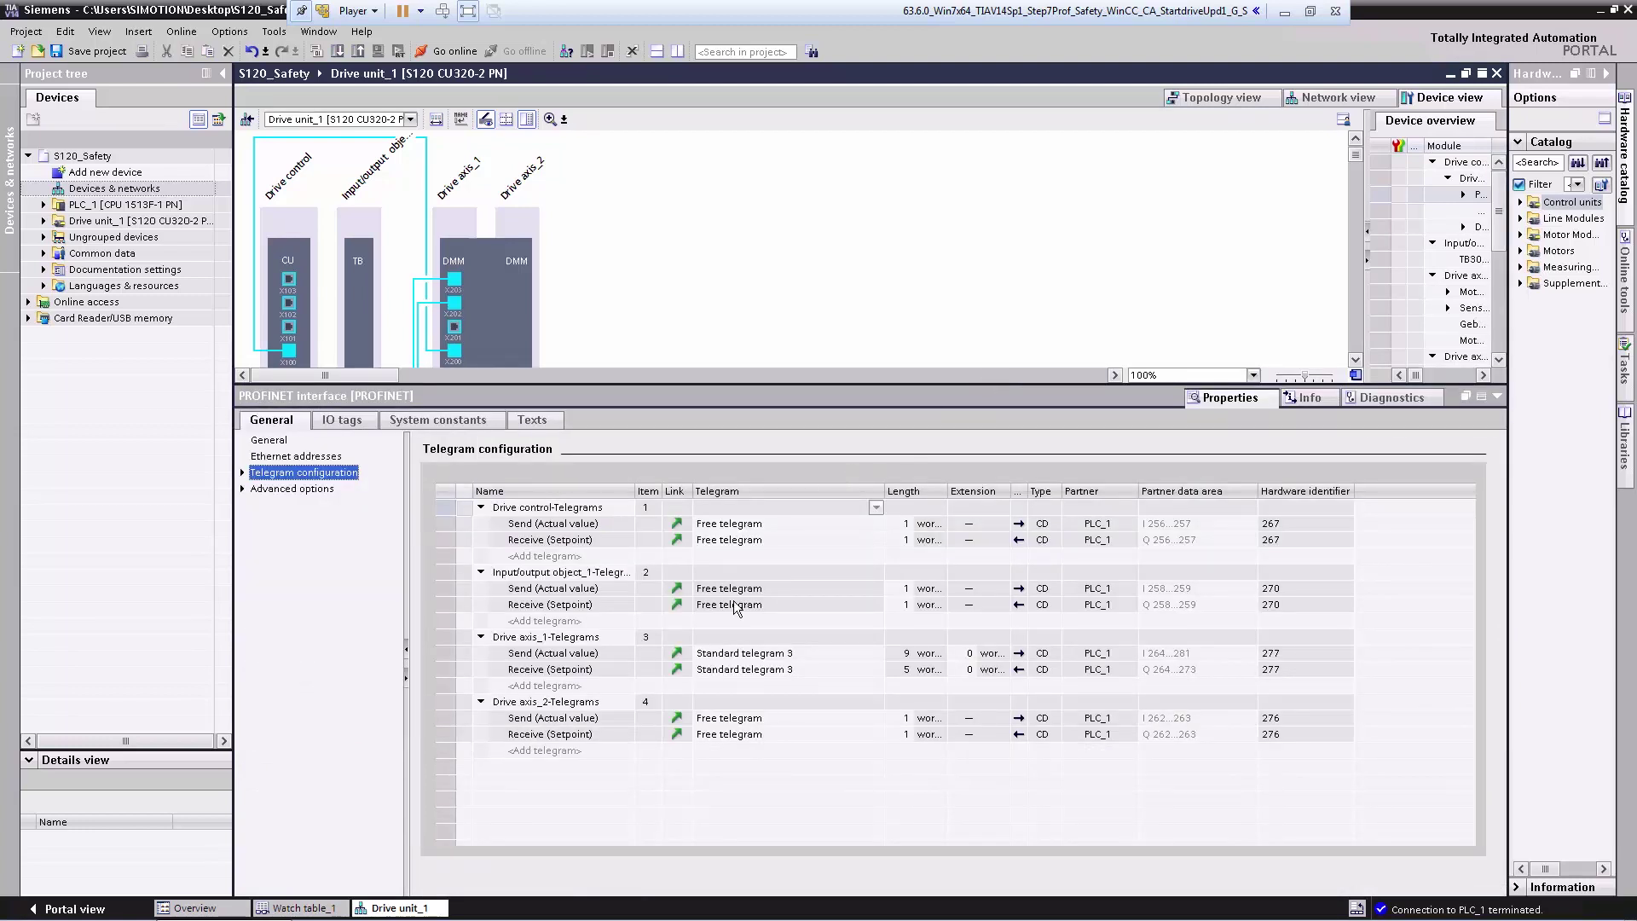
click(542, 685)
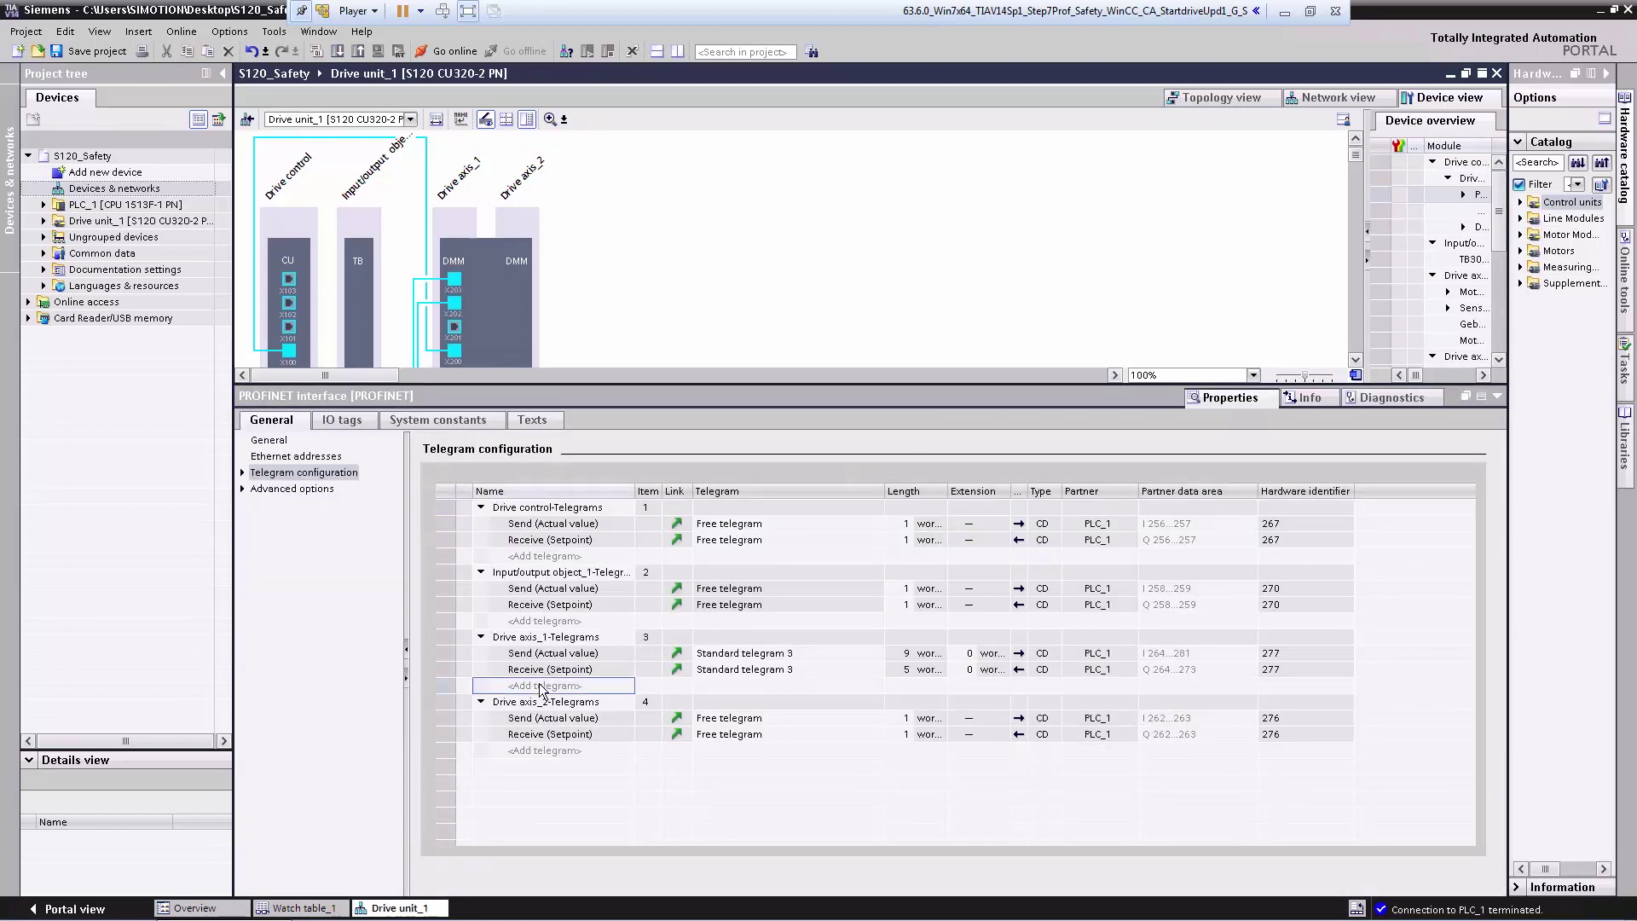
click(542, 687)
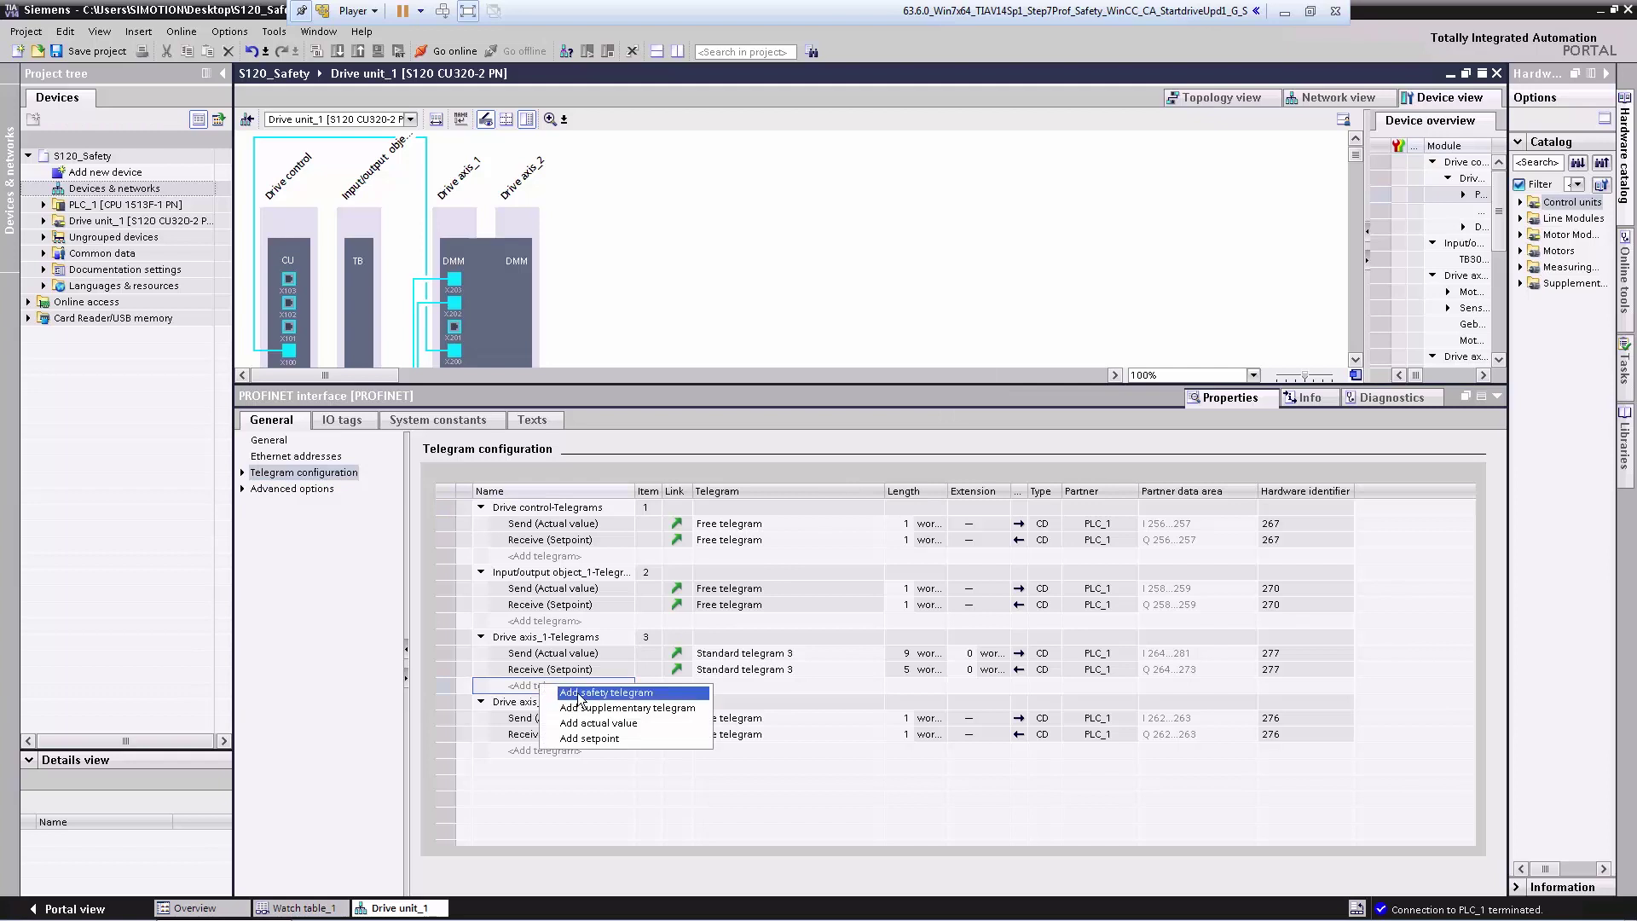
click(579, 694)
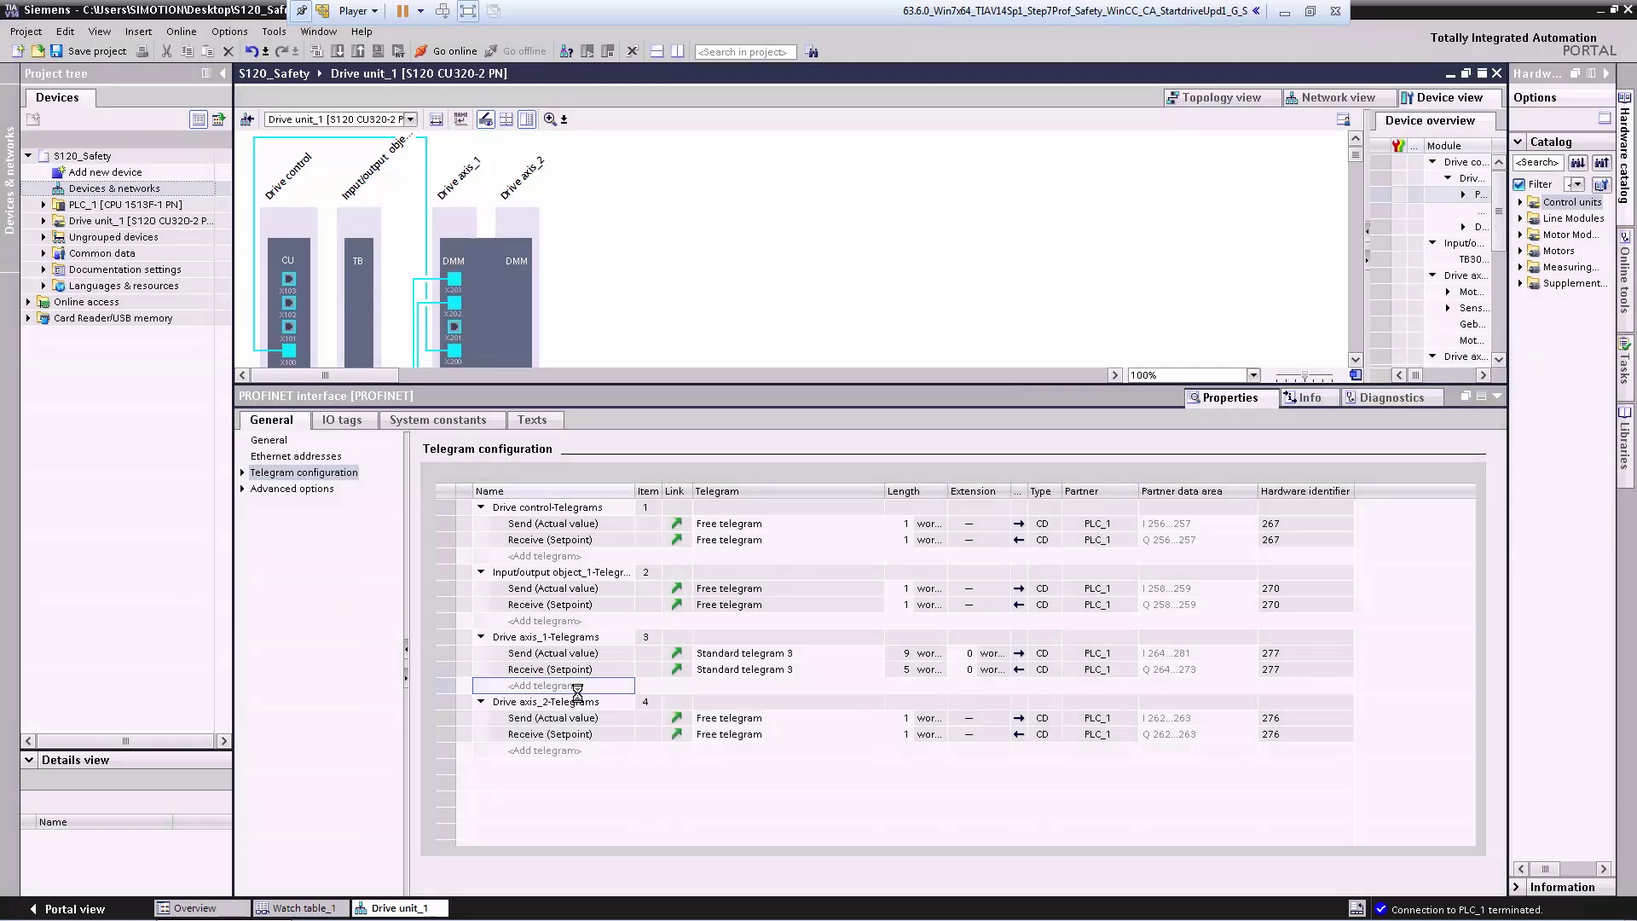
click(783, 687)
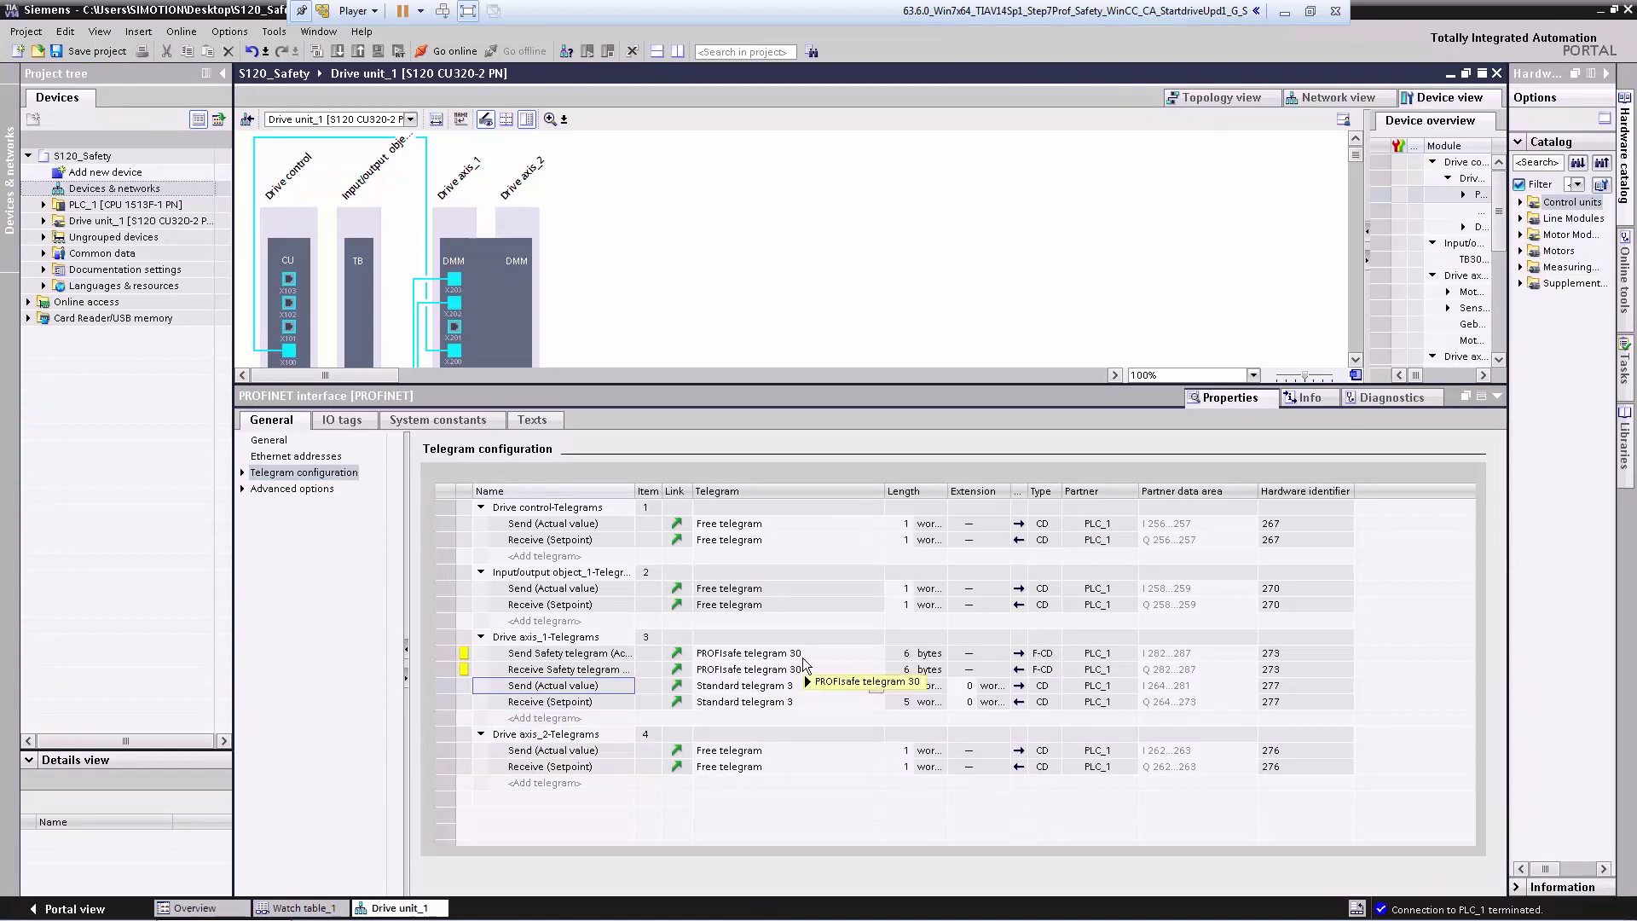
Download the updated configuration to Drive unit_1 with 0 errors and expand Drive unit_1 in the project tree.
right_click(168, 222)
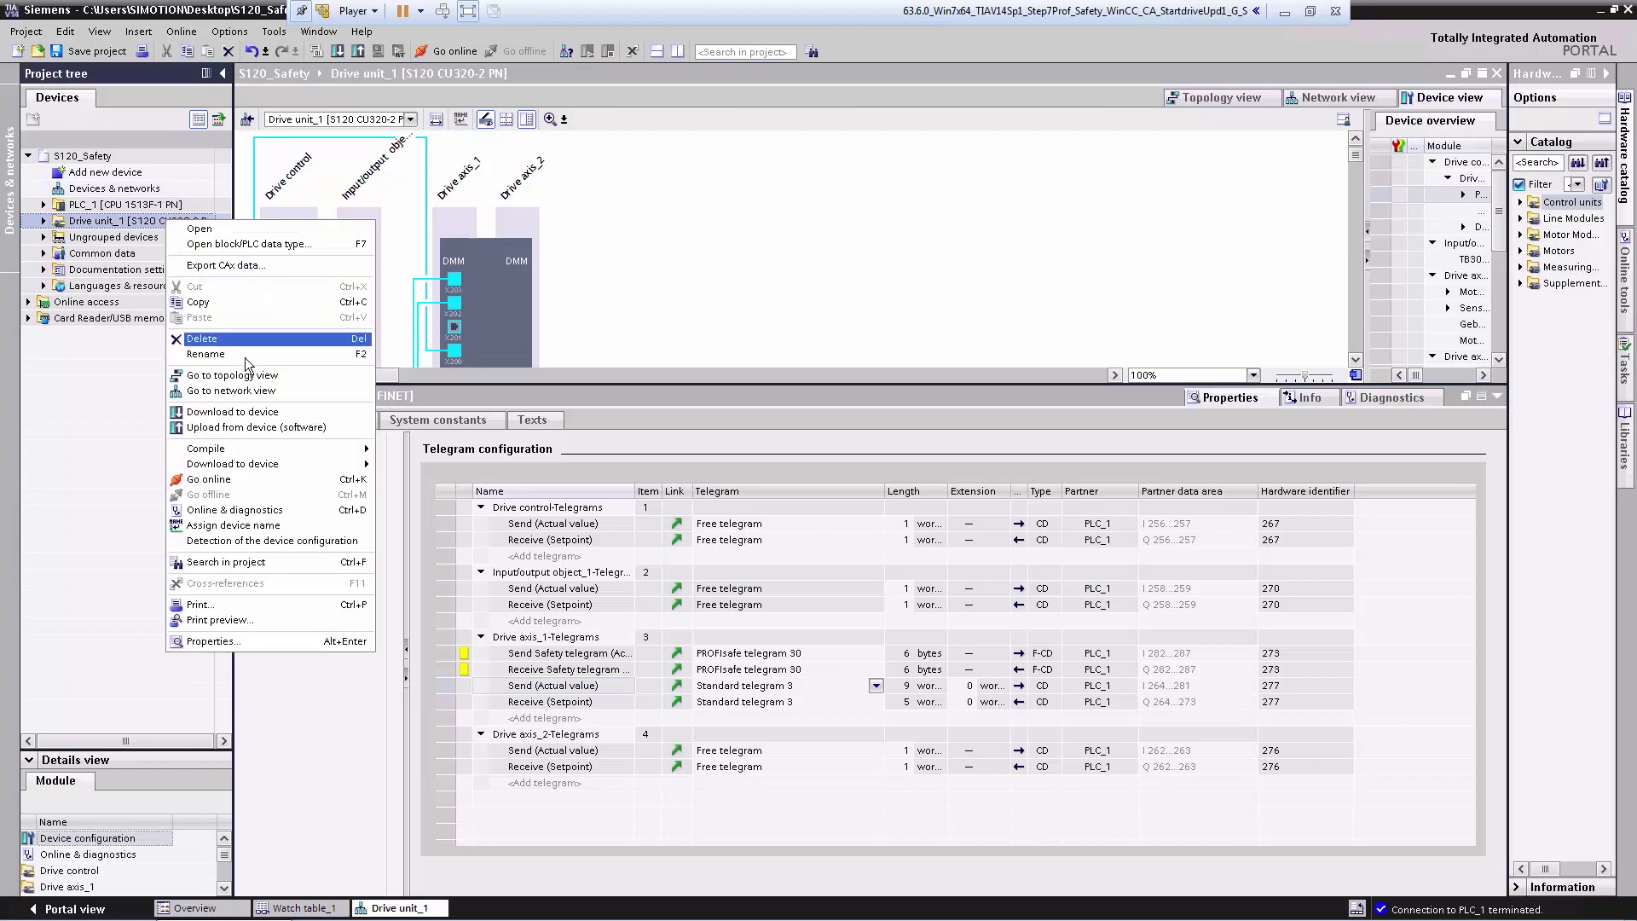
click(253, 413)
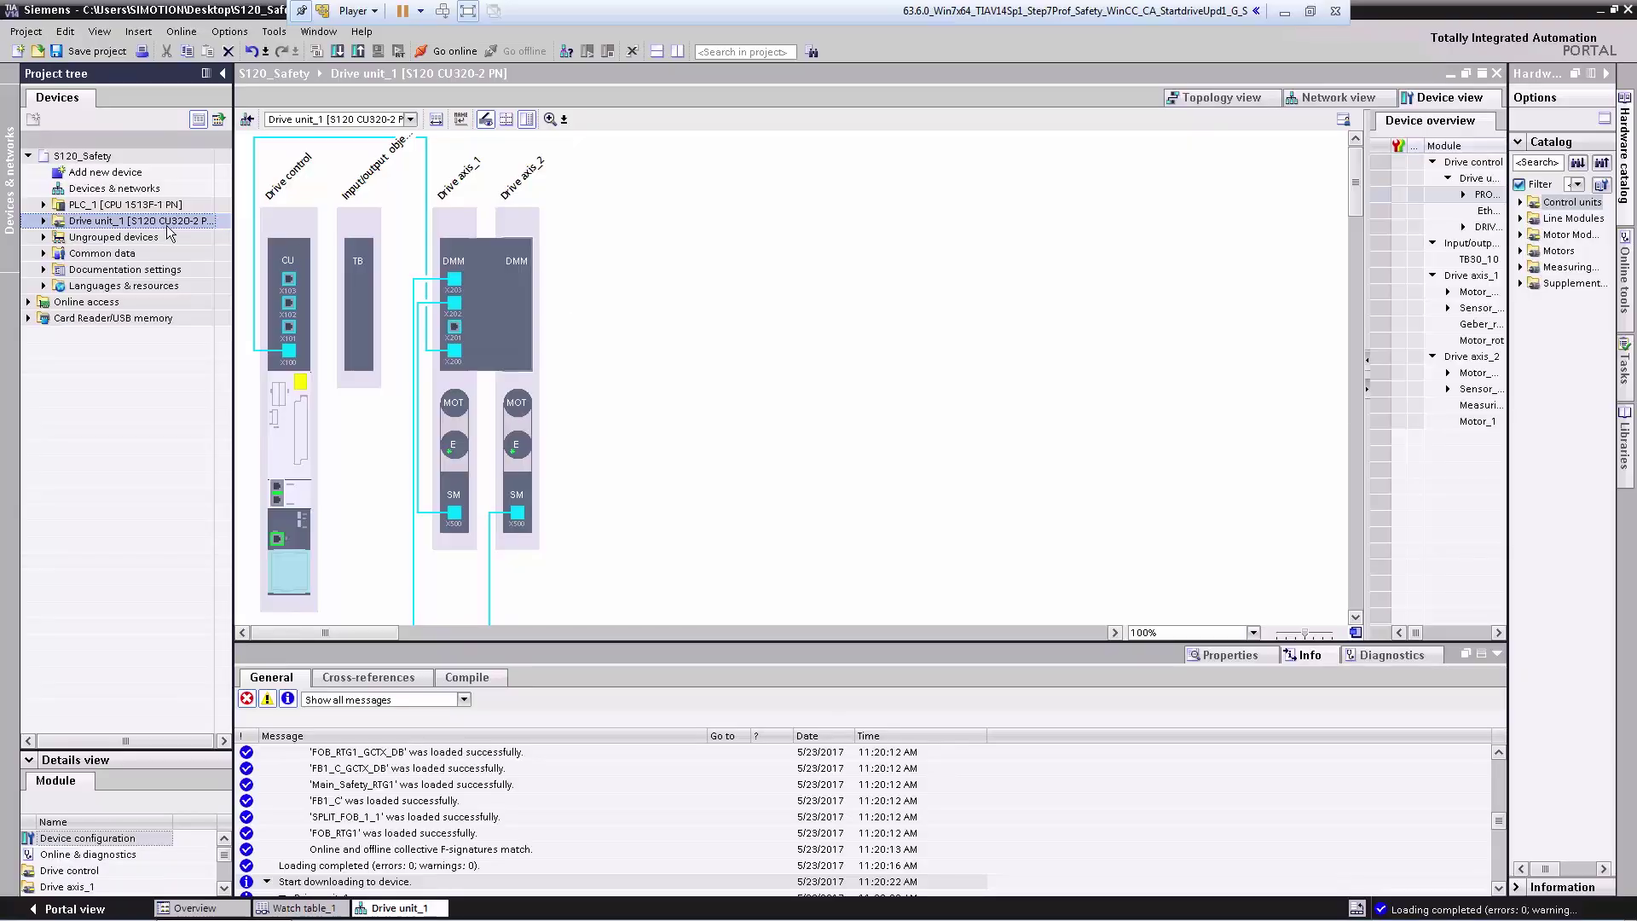
click(42, 220)
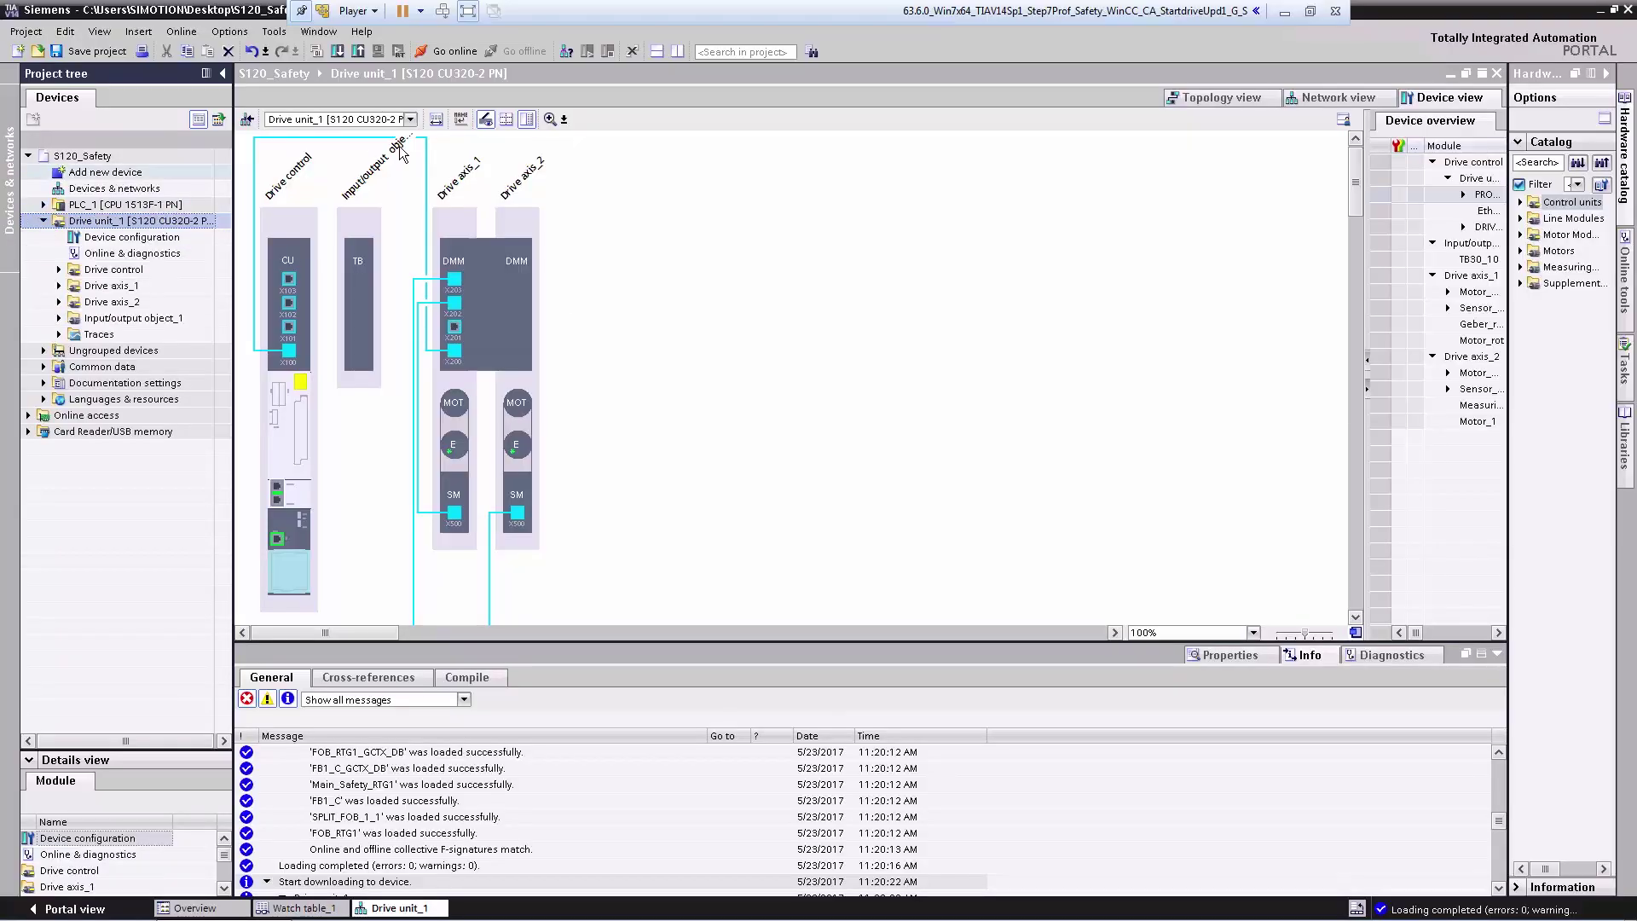
Open Drive axis_1's Parameter view at Drive functions > Safety Integrated > Function selection.
click(58, 286)
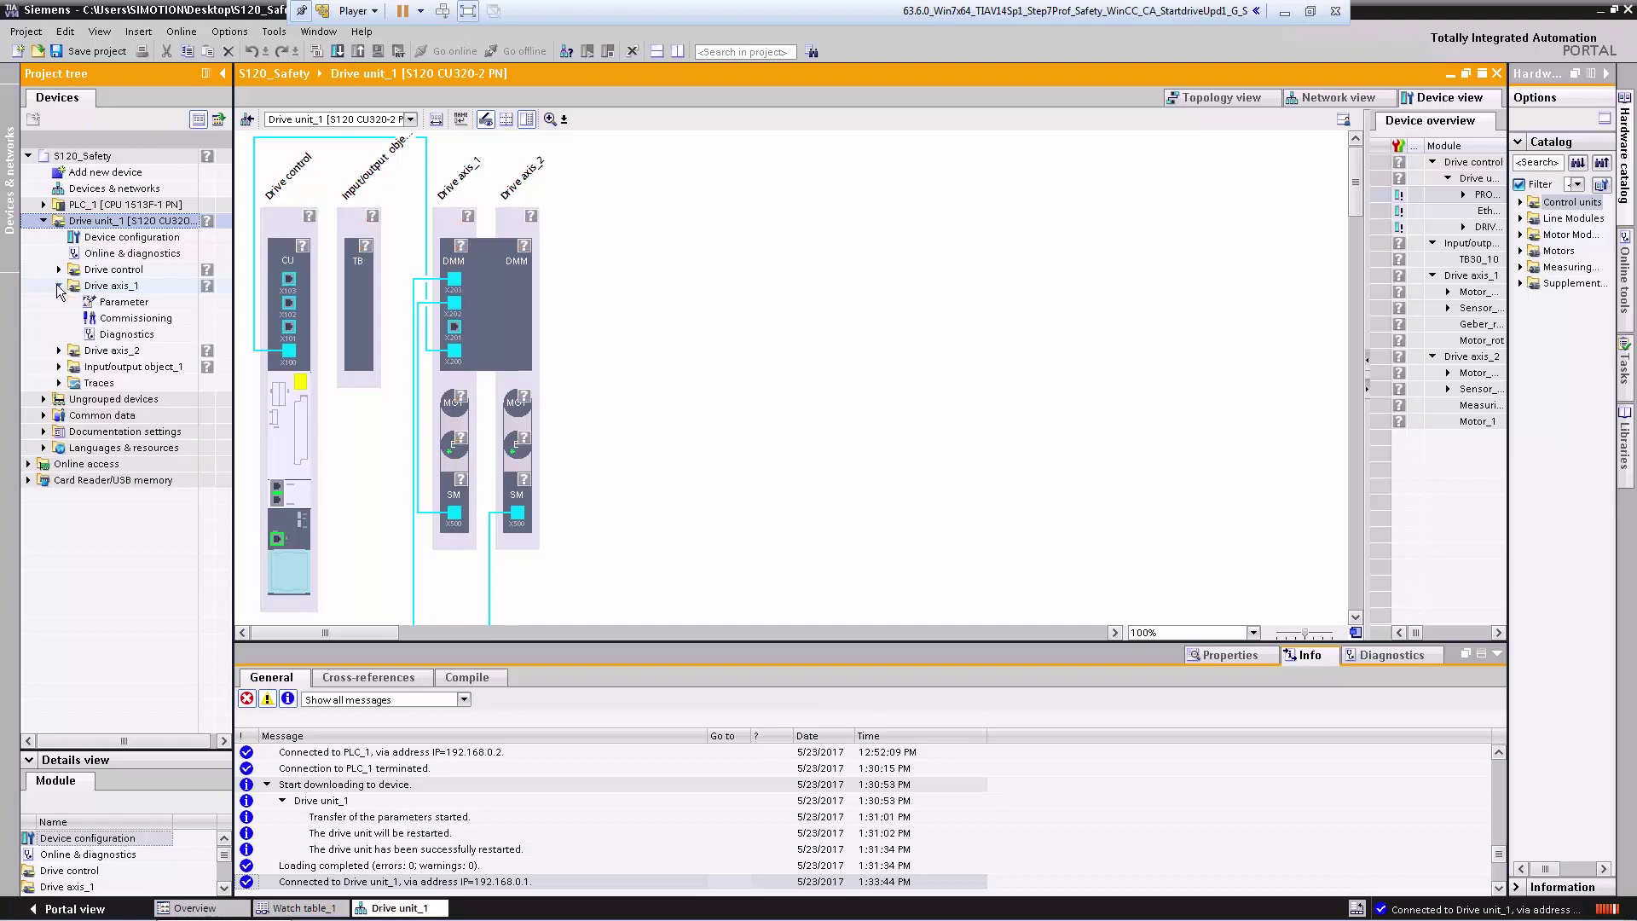
click(120, 304)
double_click(120, 303)
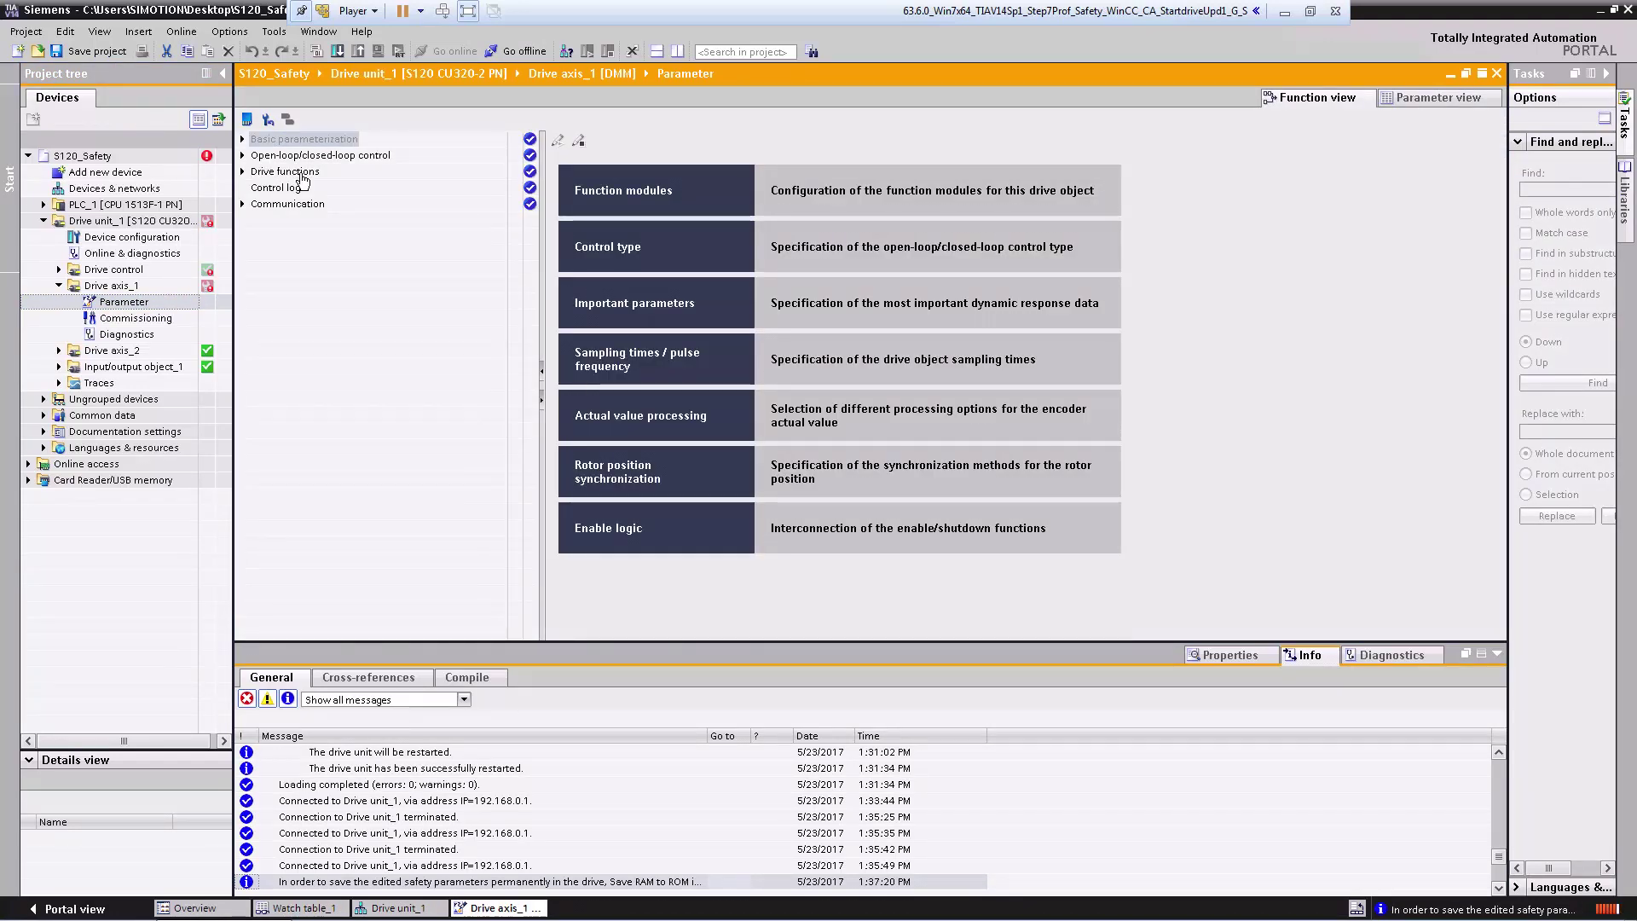
click(300, 173)
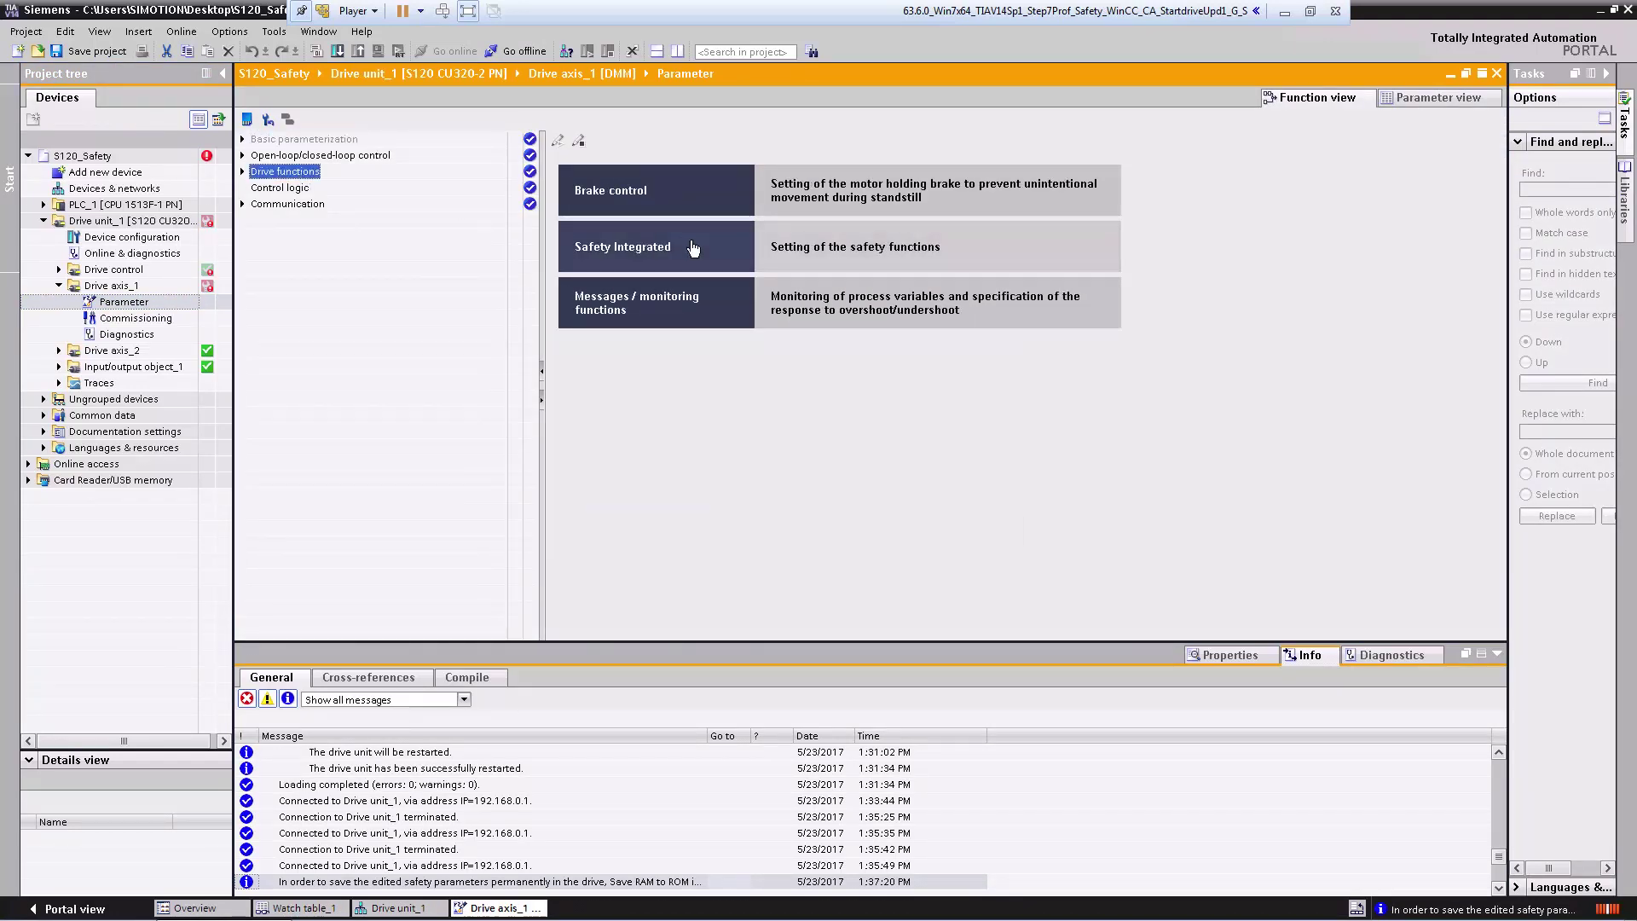
click(690, 249)
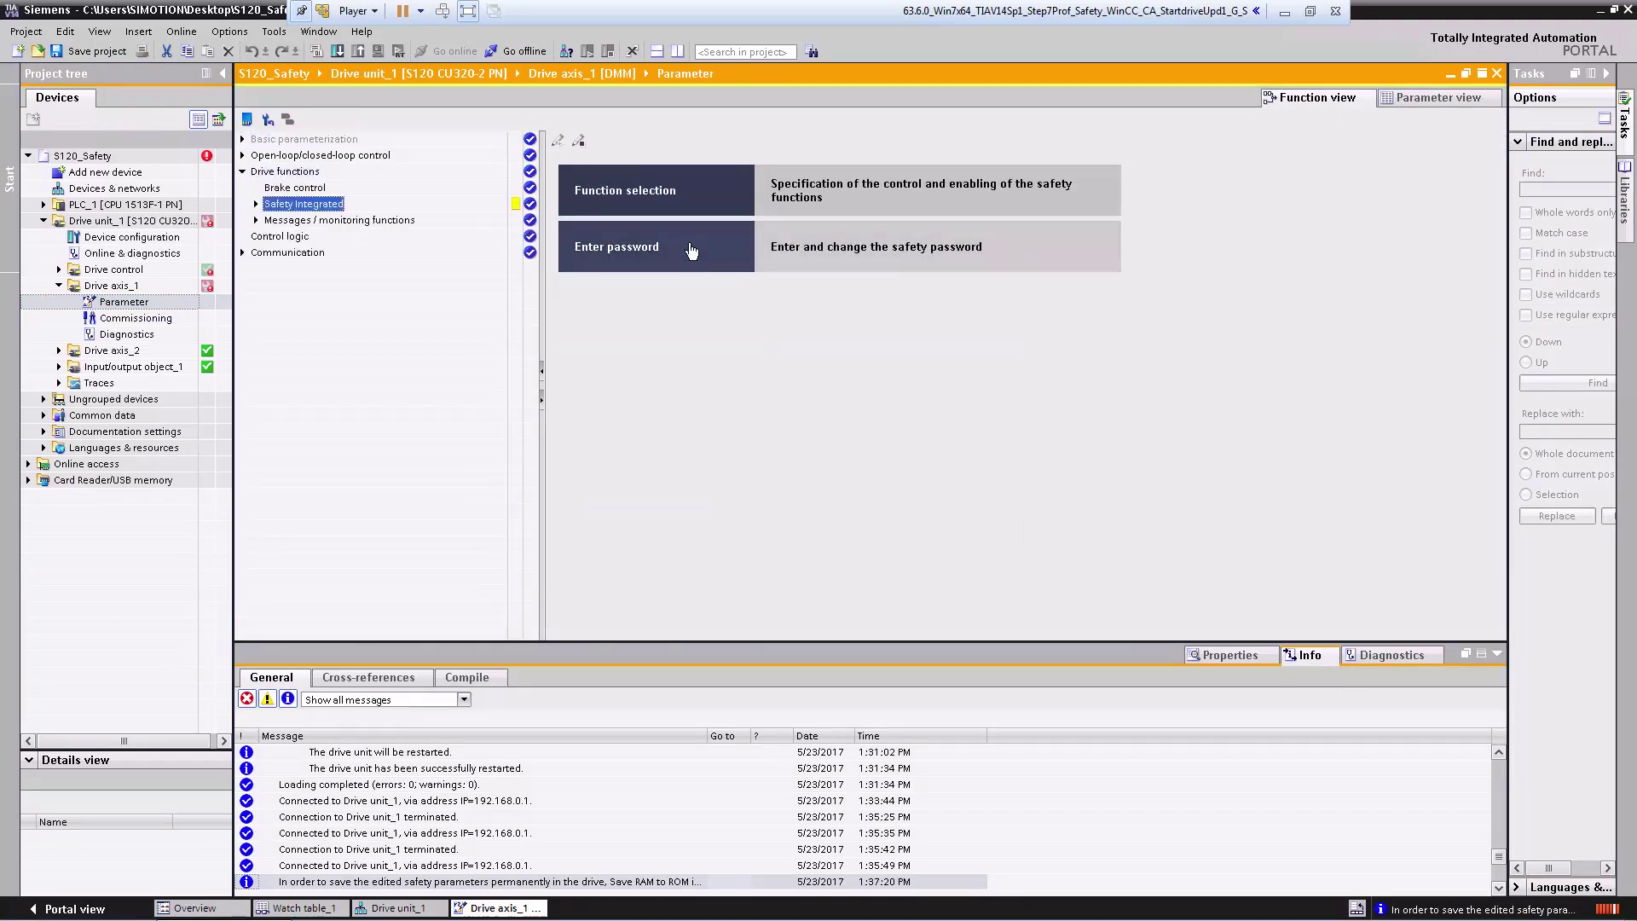
click(664, 201)
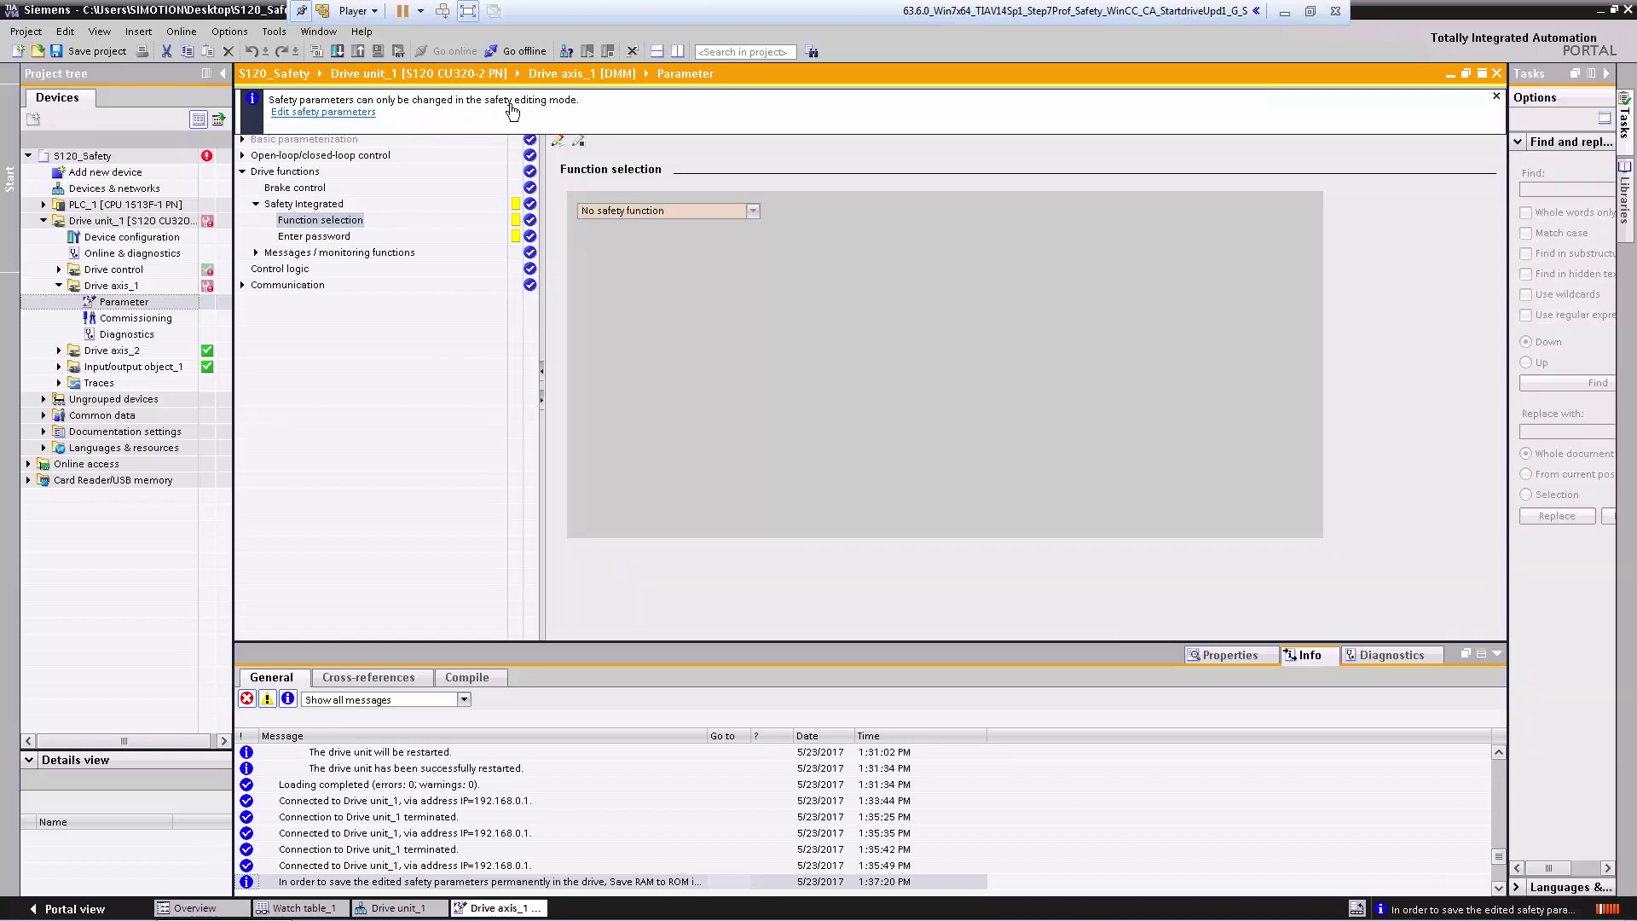
Enter safety editing mode and set Drive axis_1's safety functionality to Extended functions.
click(562, 147)
click(623, 214)
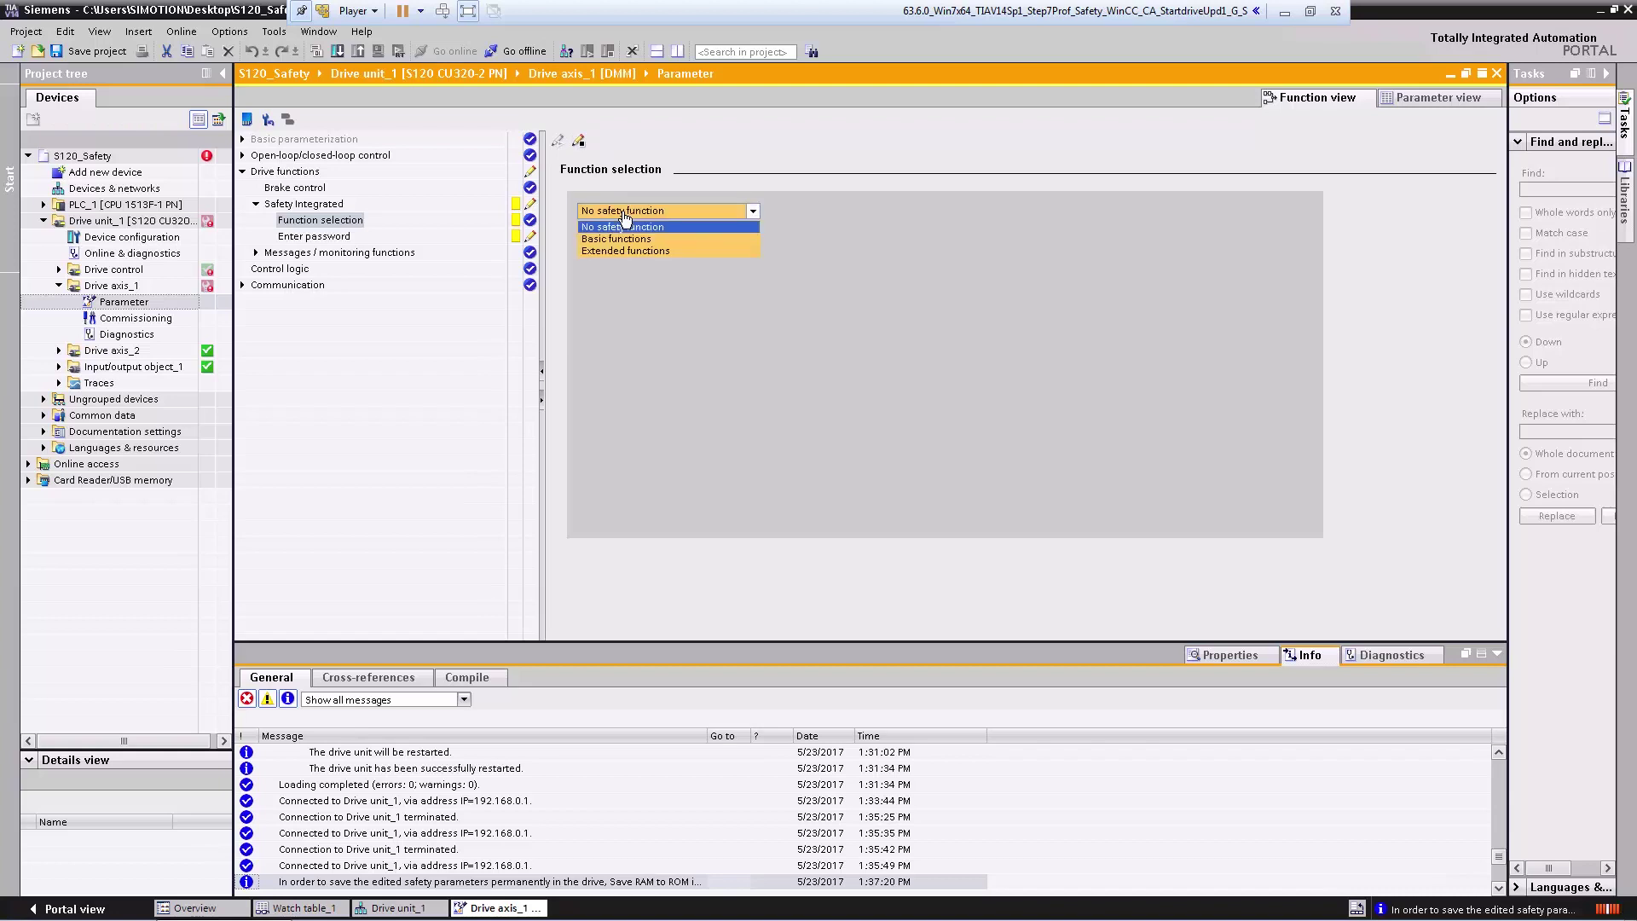
click(626, 251)
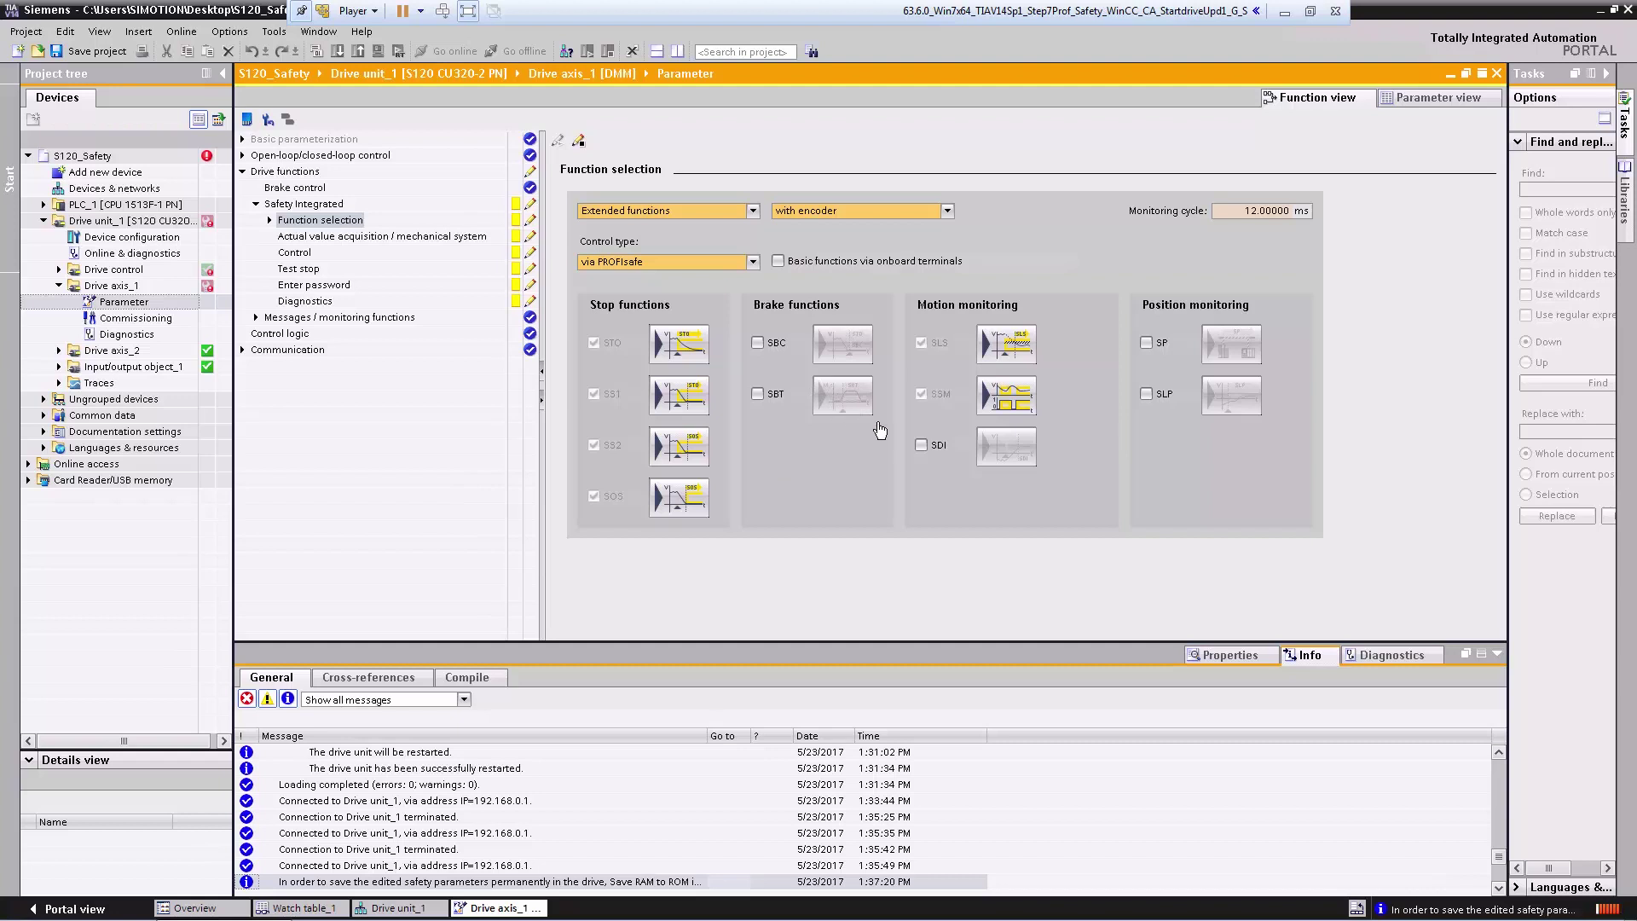
Enable SDI, review its parameter settings, then view the Safety Integrated diagnostics.
click(922, 446)
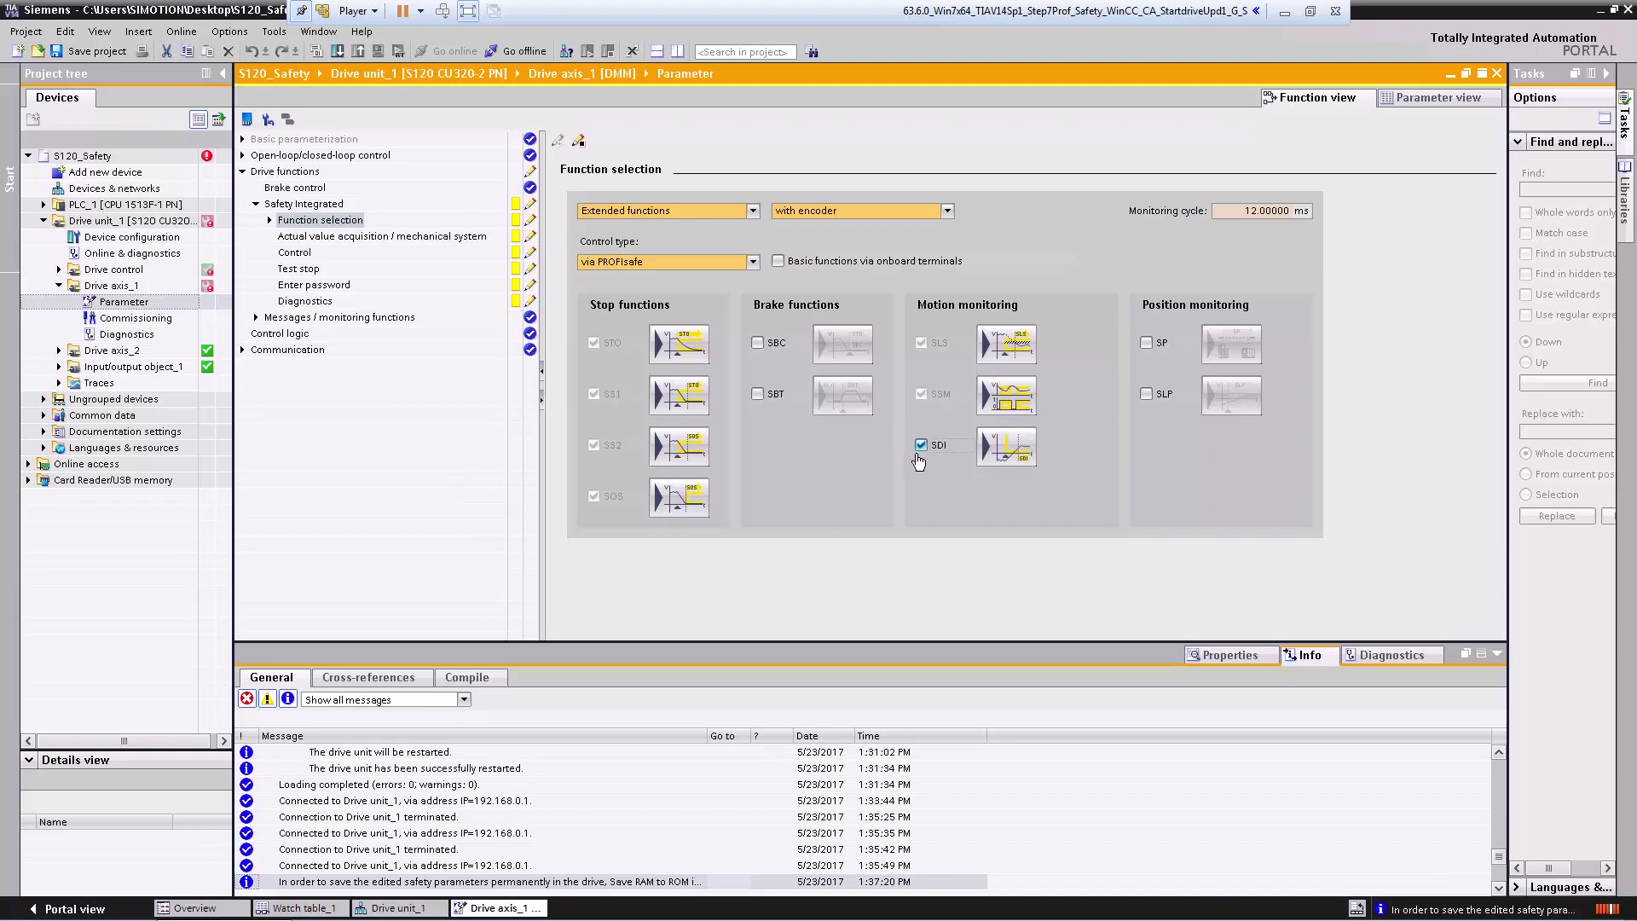
click(1007, 446)
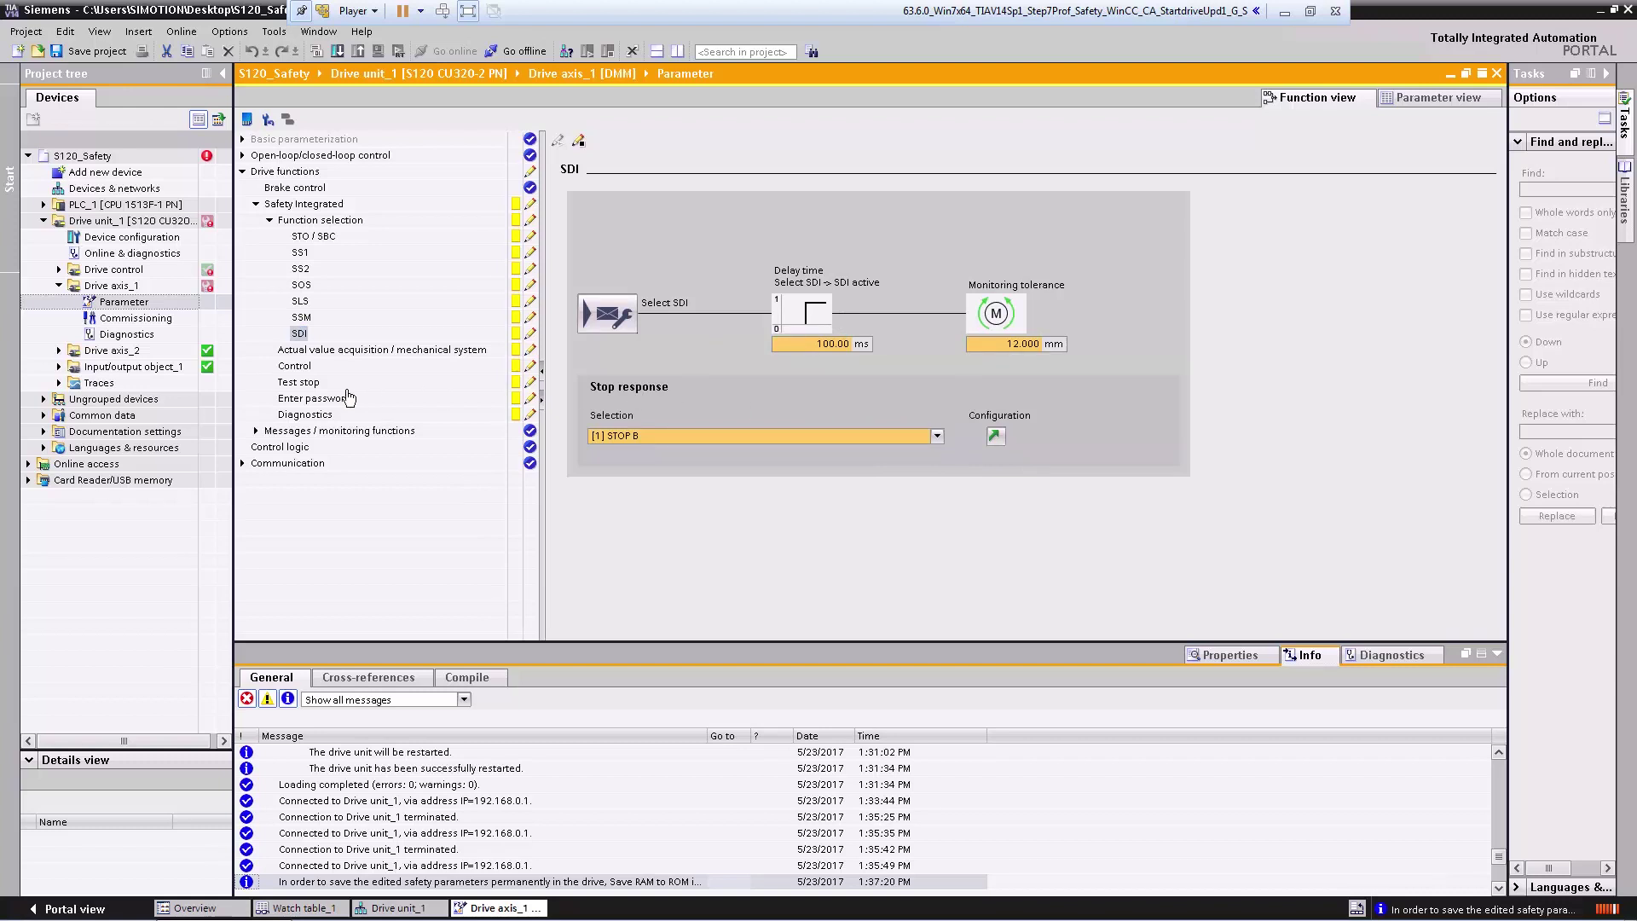
click(326, 416)
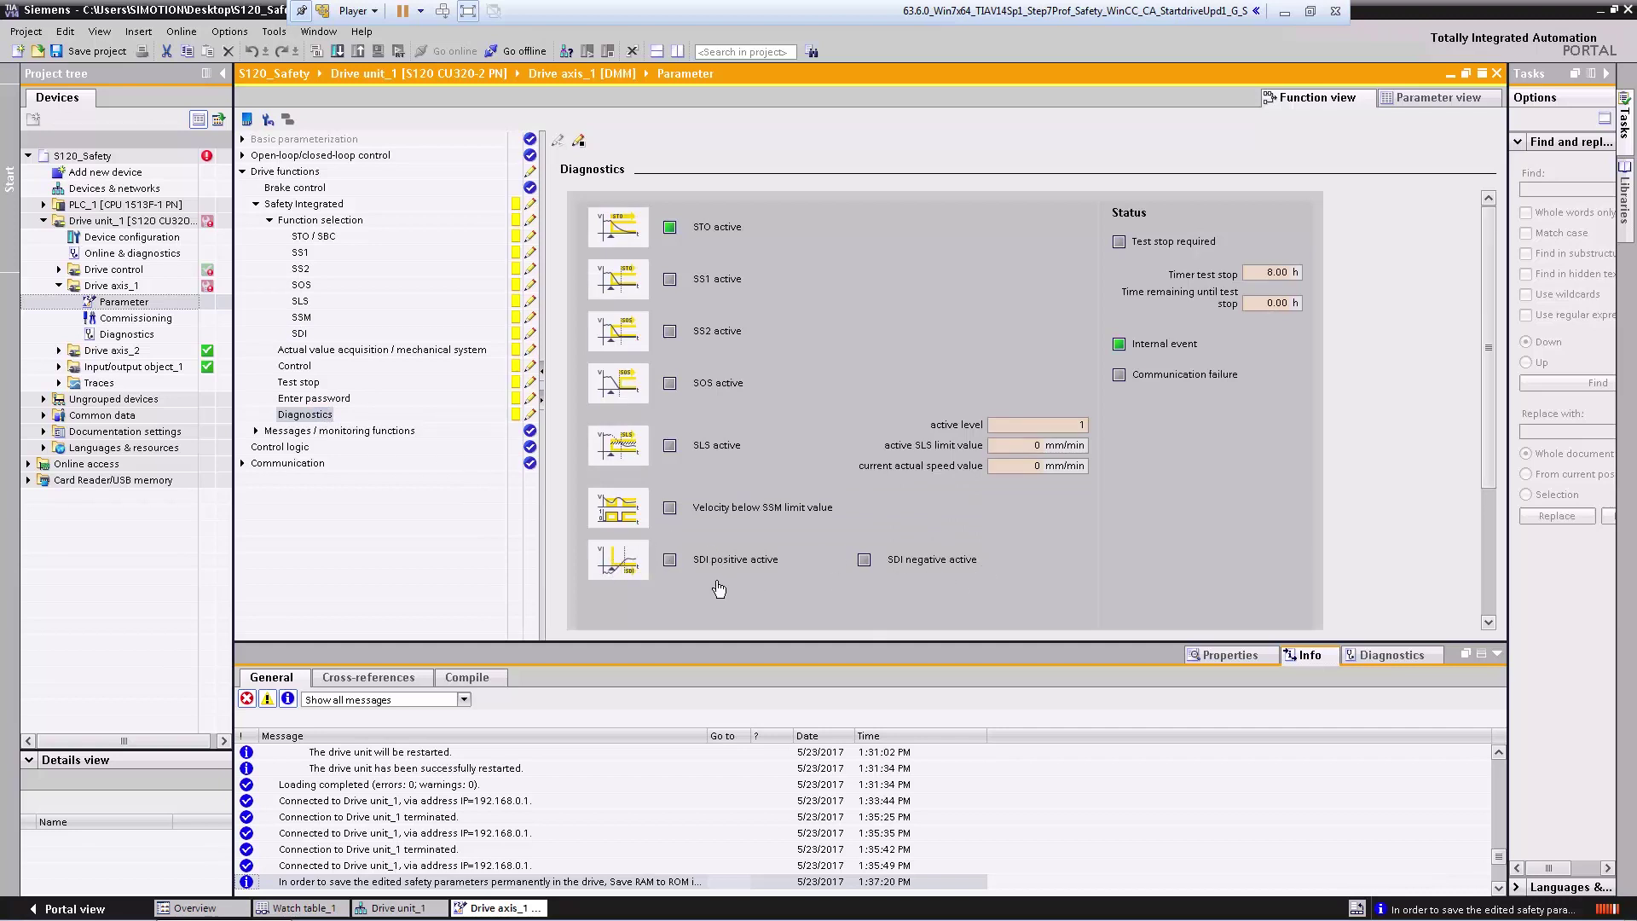
Uncheck SDI in Function selection and reopen the diagnostics showing STO active.
click(328, 224)
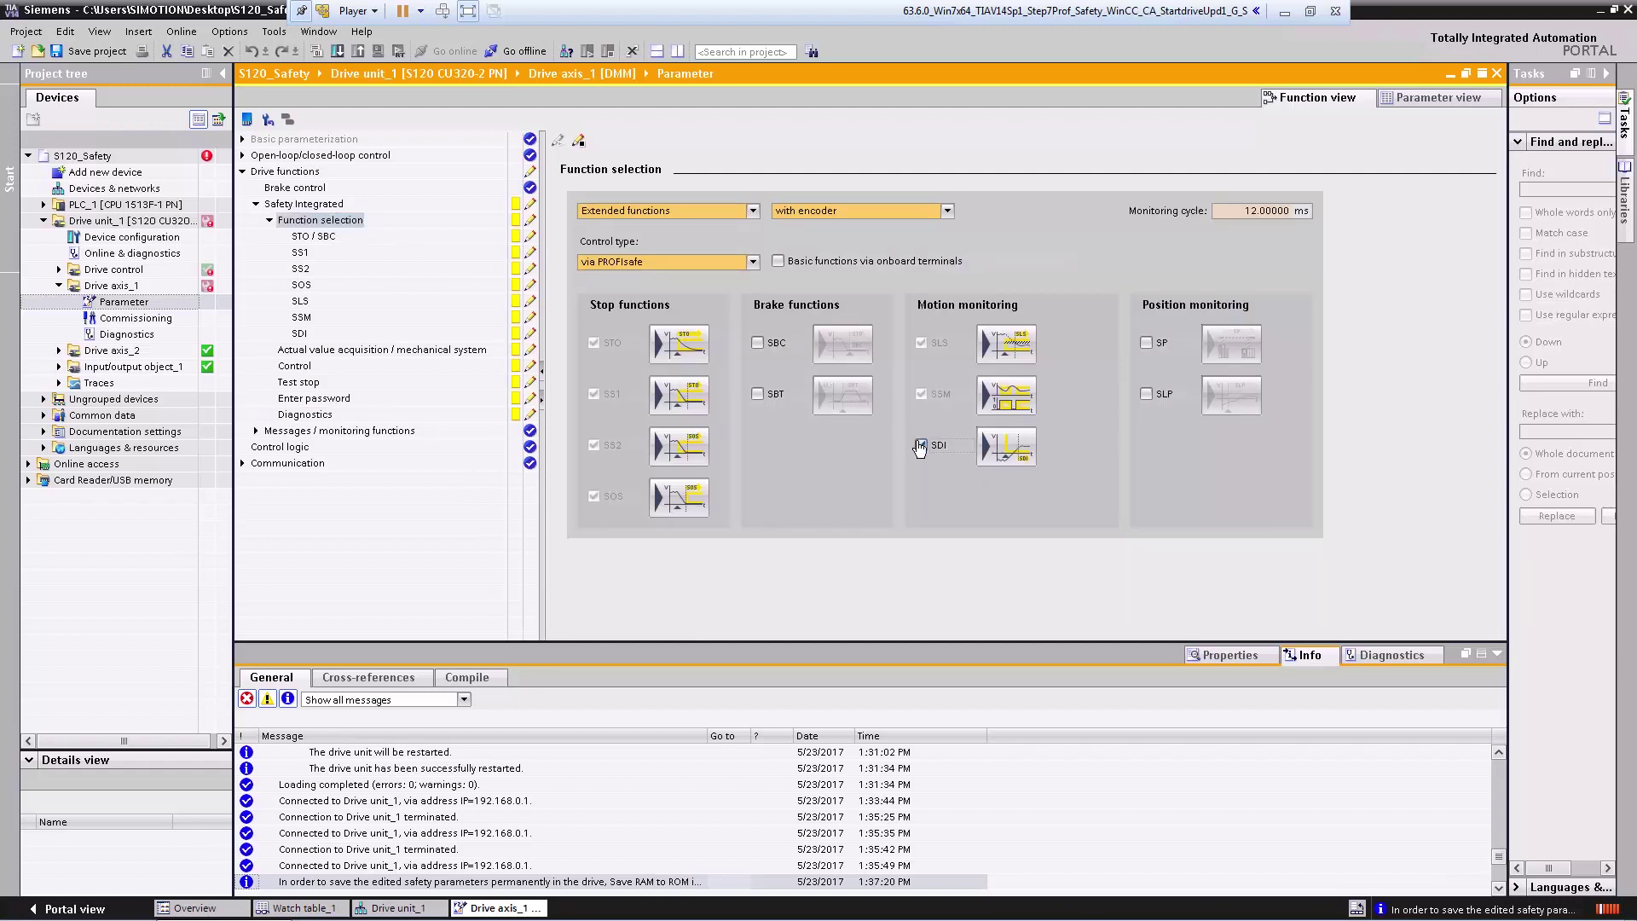
click(920, 444)
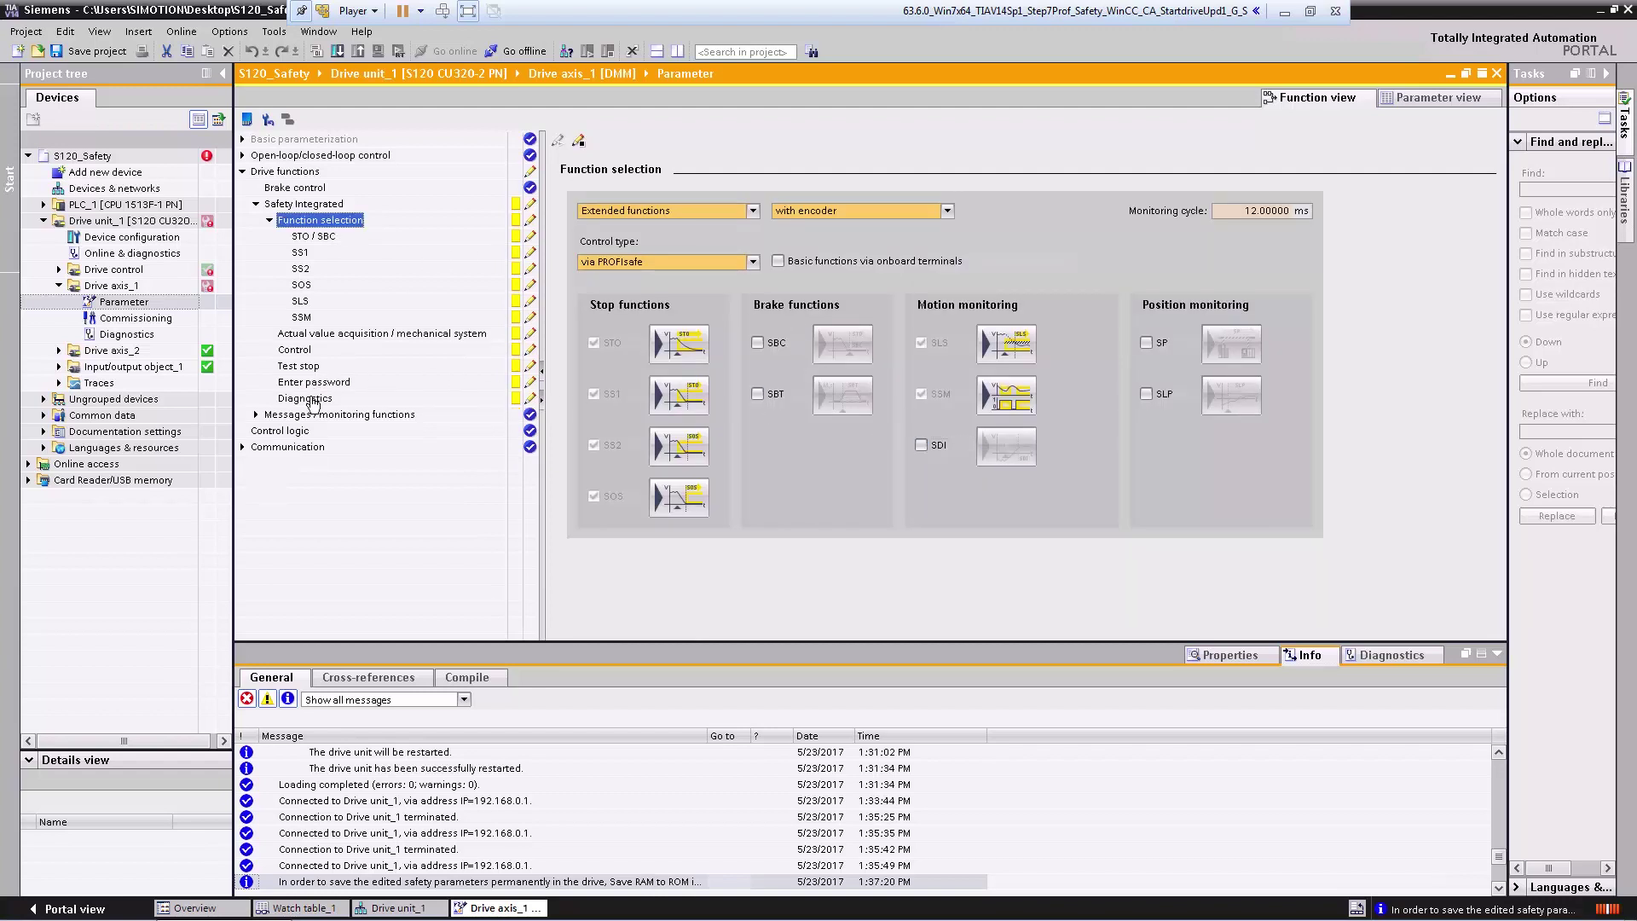
click(310, 399)
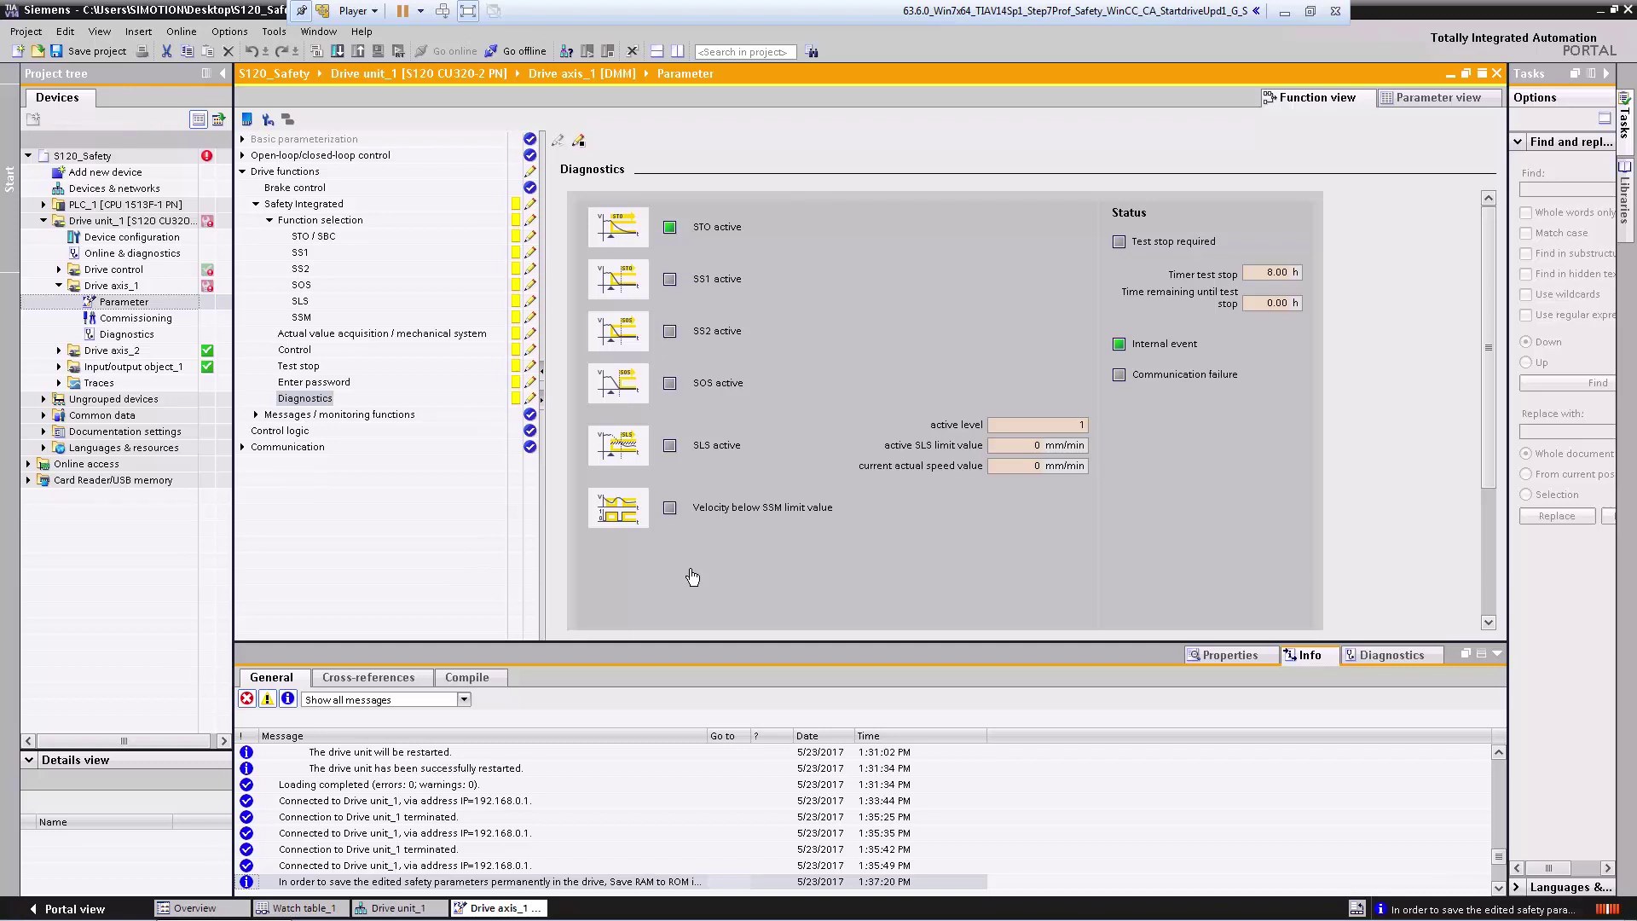
Exit safety editing mode saving RAM to ROM, then go offline from Drive unit_1.
click(580, 141)
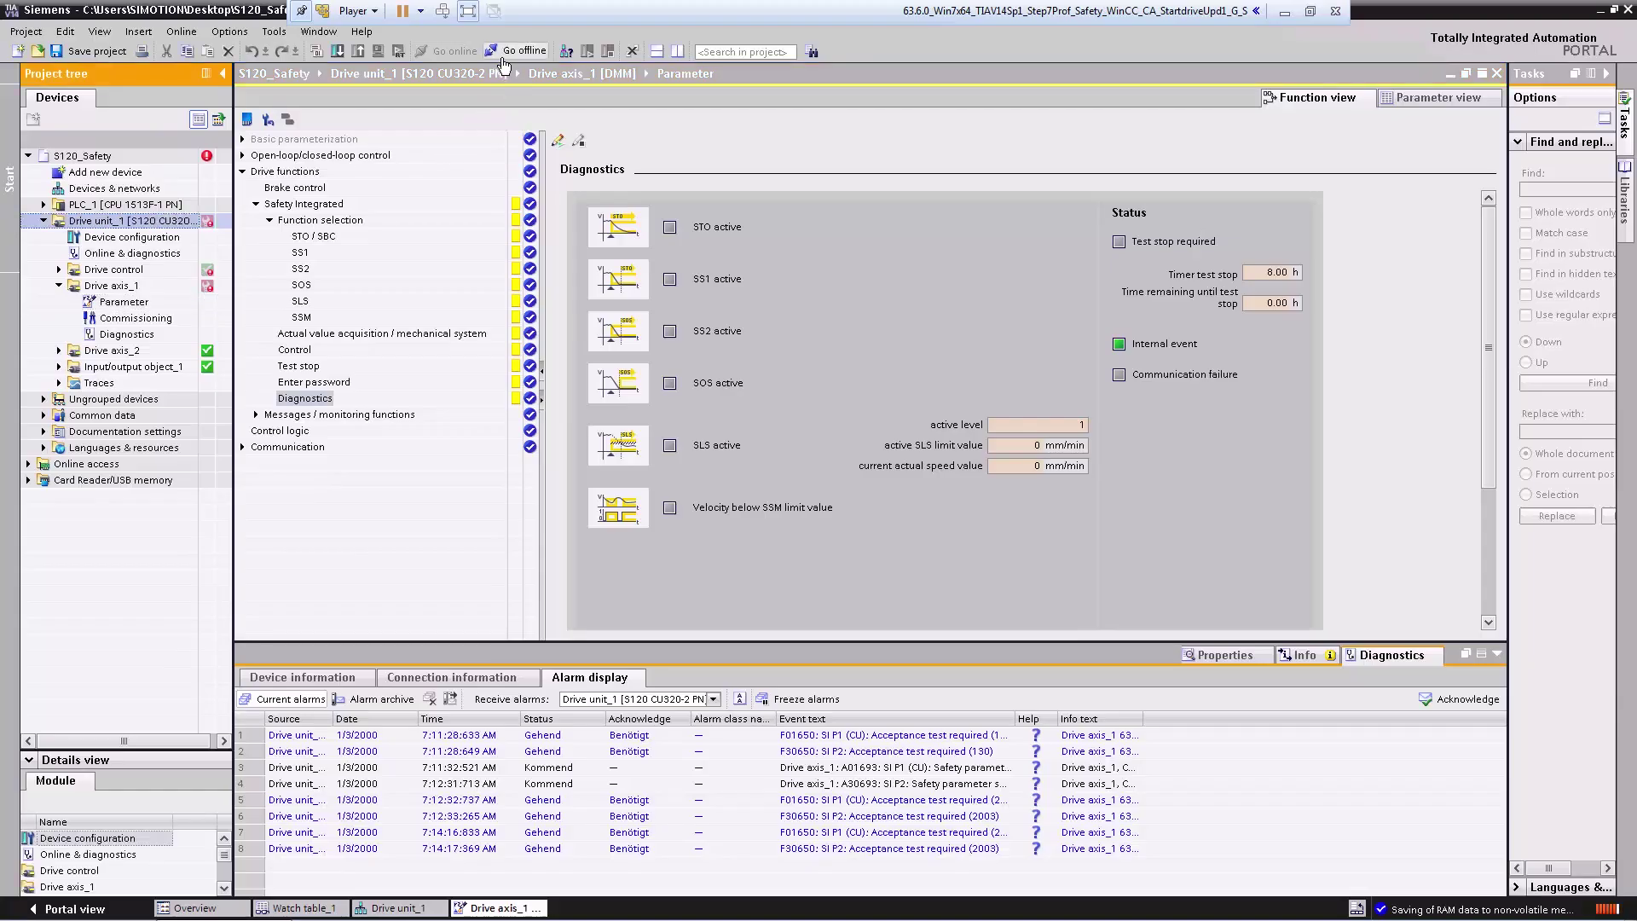
click(502, 57)
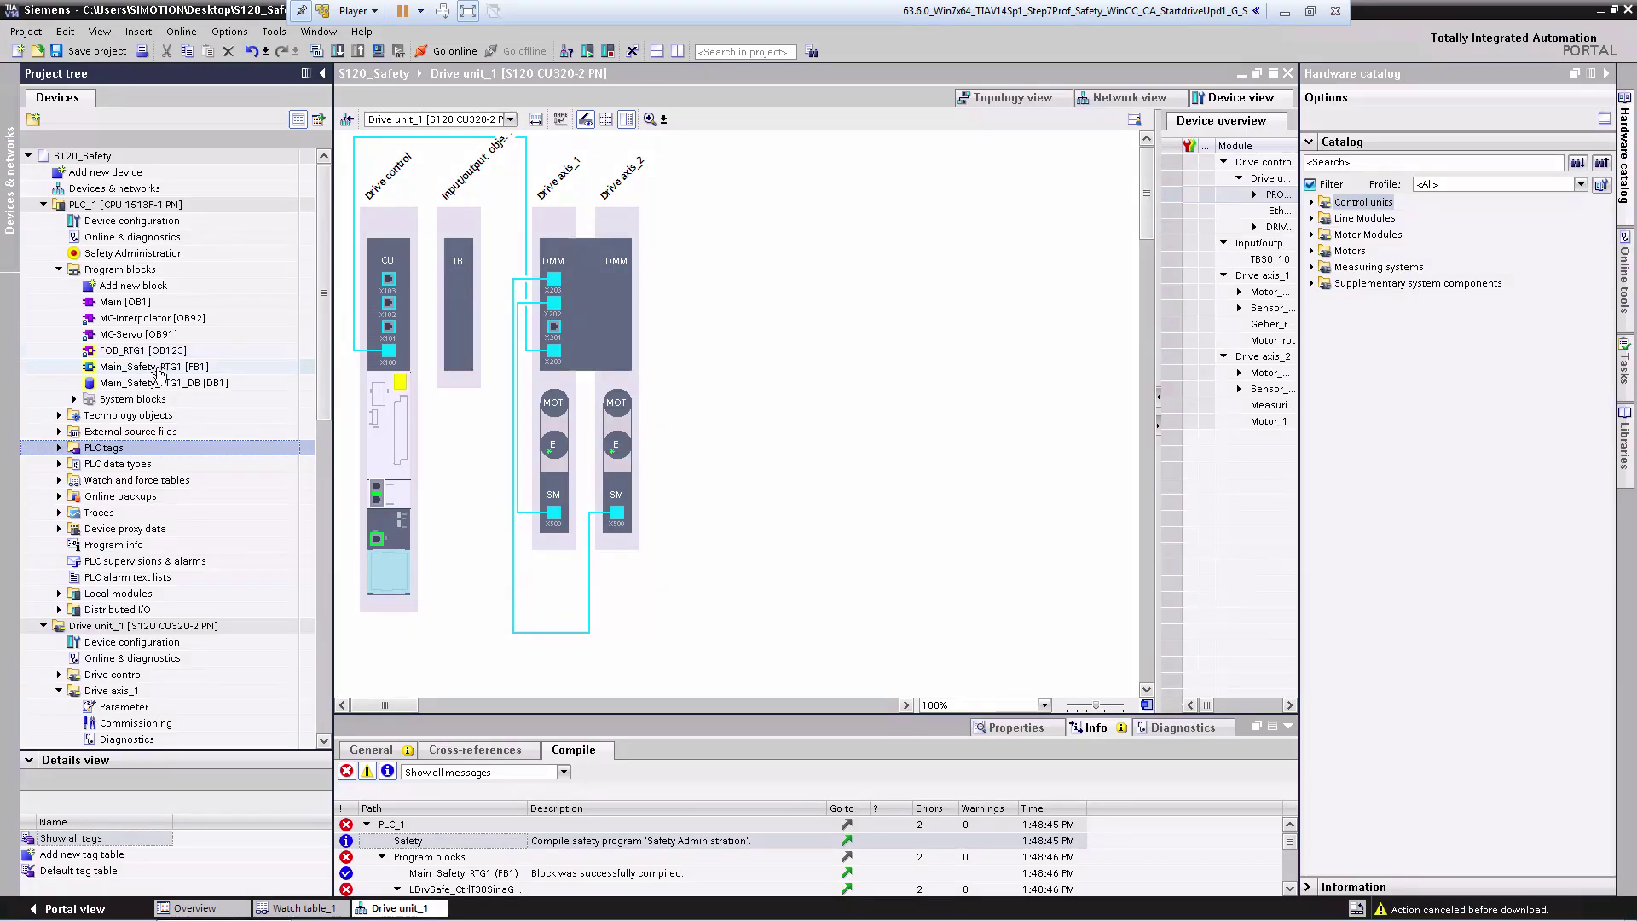
Open Main_Safety_RTG1 [FB1] and browse LDrvSafe_V1.2 Master copies to S7-1500F > PROFIsafe Control > Control word > Telegram 30.
click(160, 368)
double_click(160, 368)
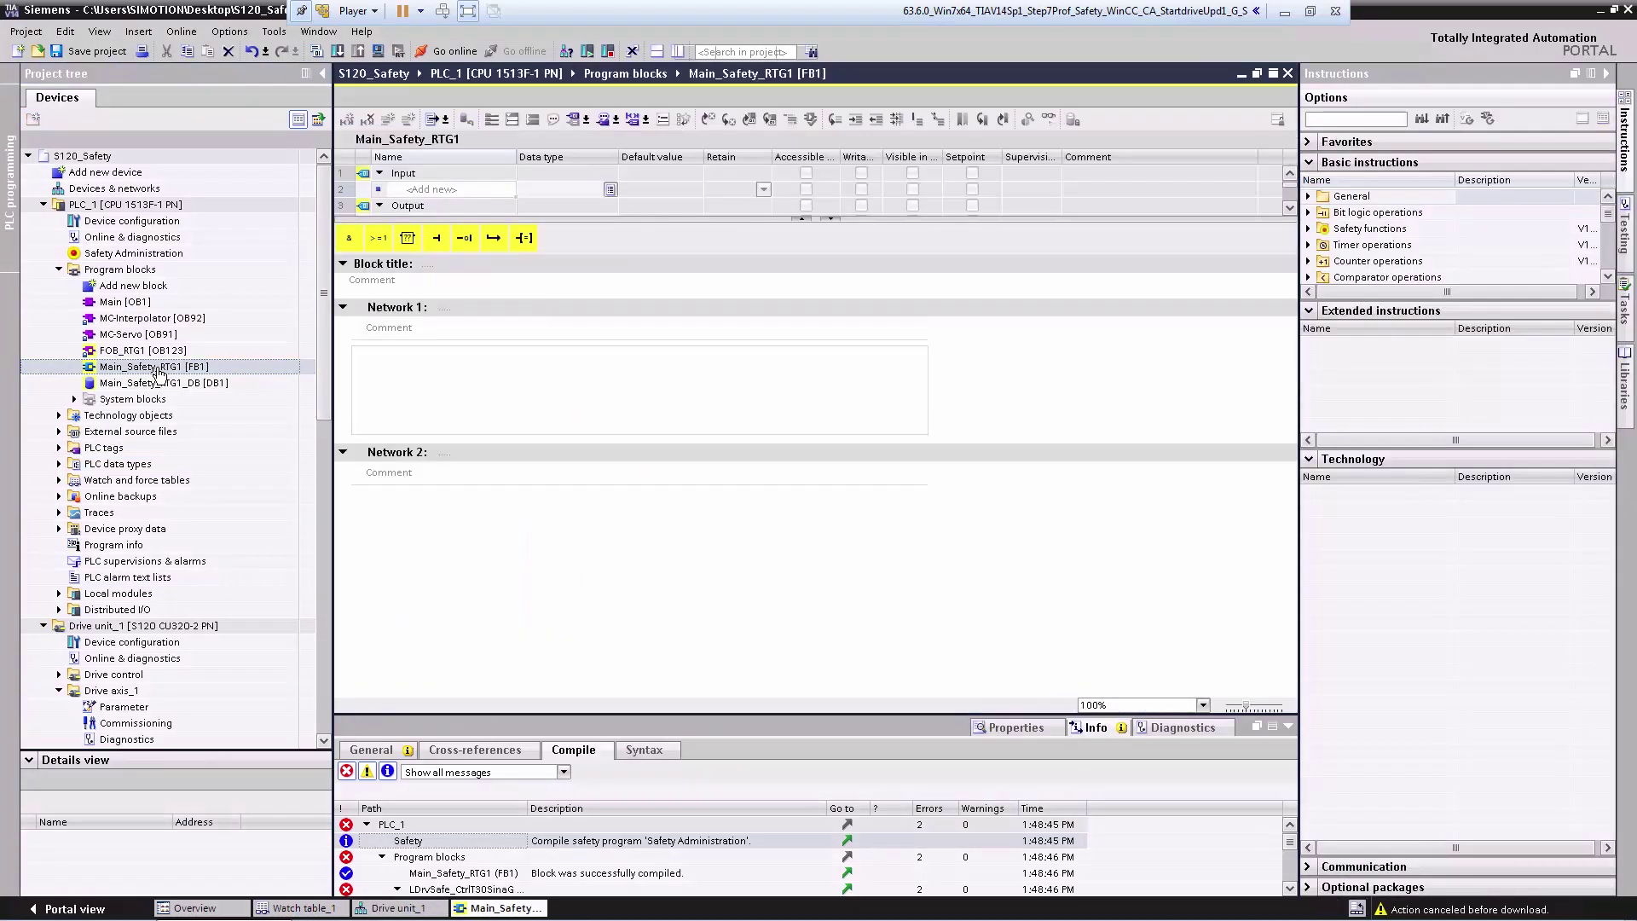
click(1625, 386)
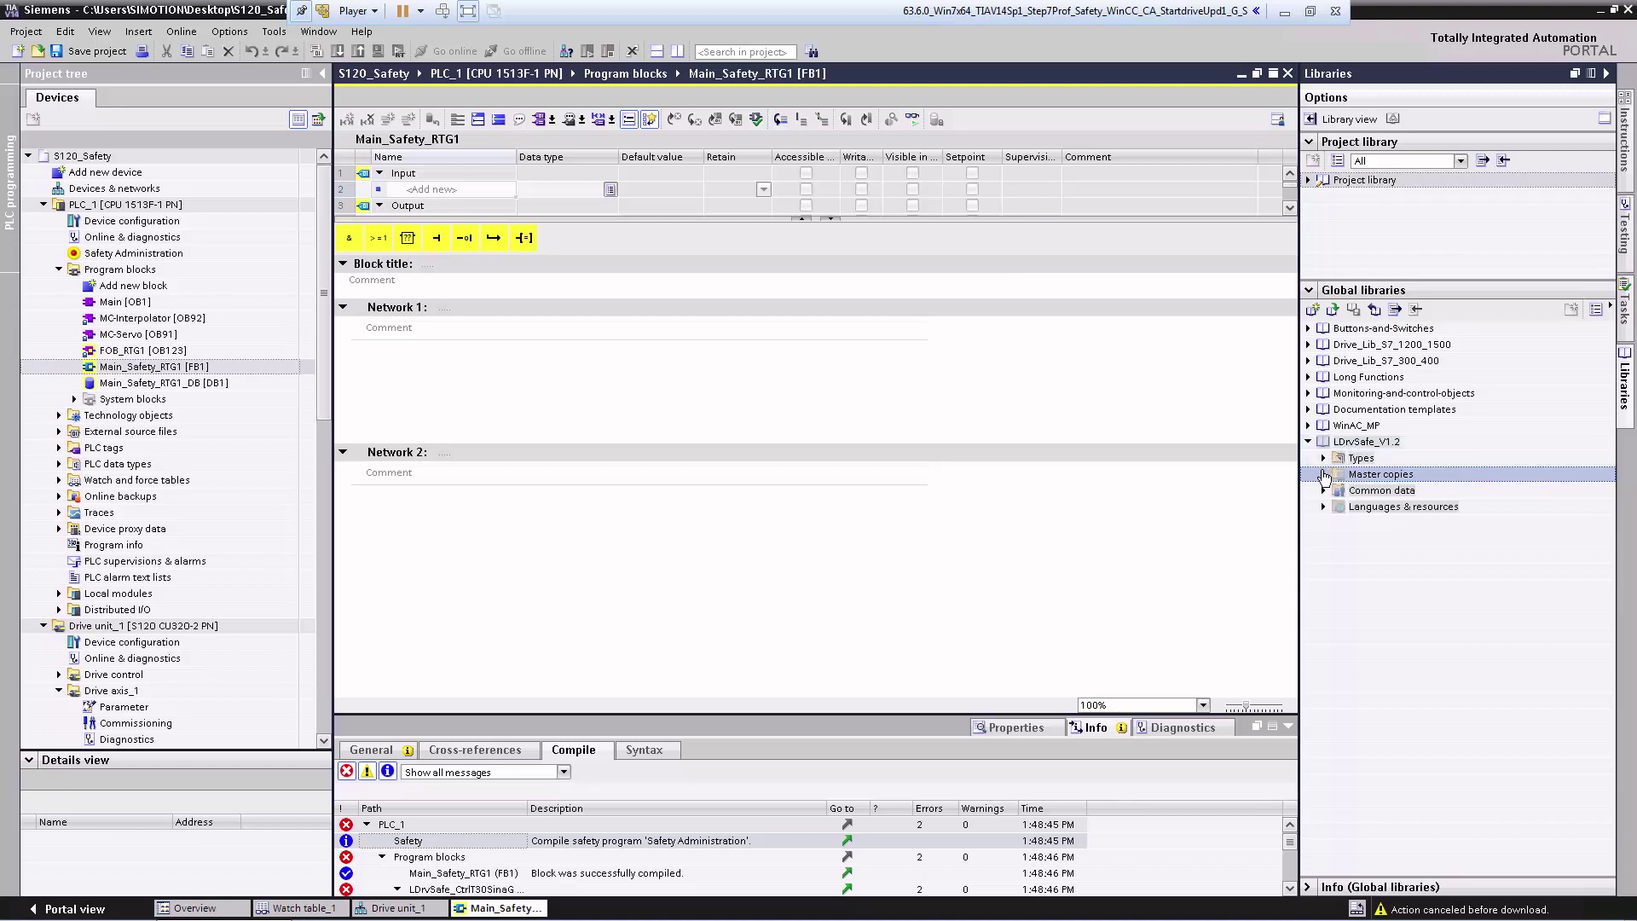
click(1323, 473)
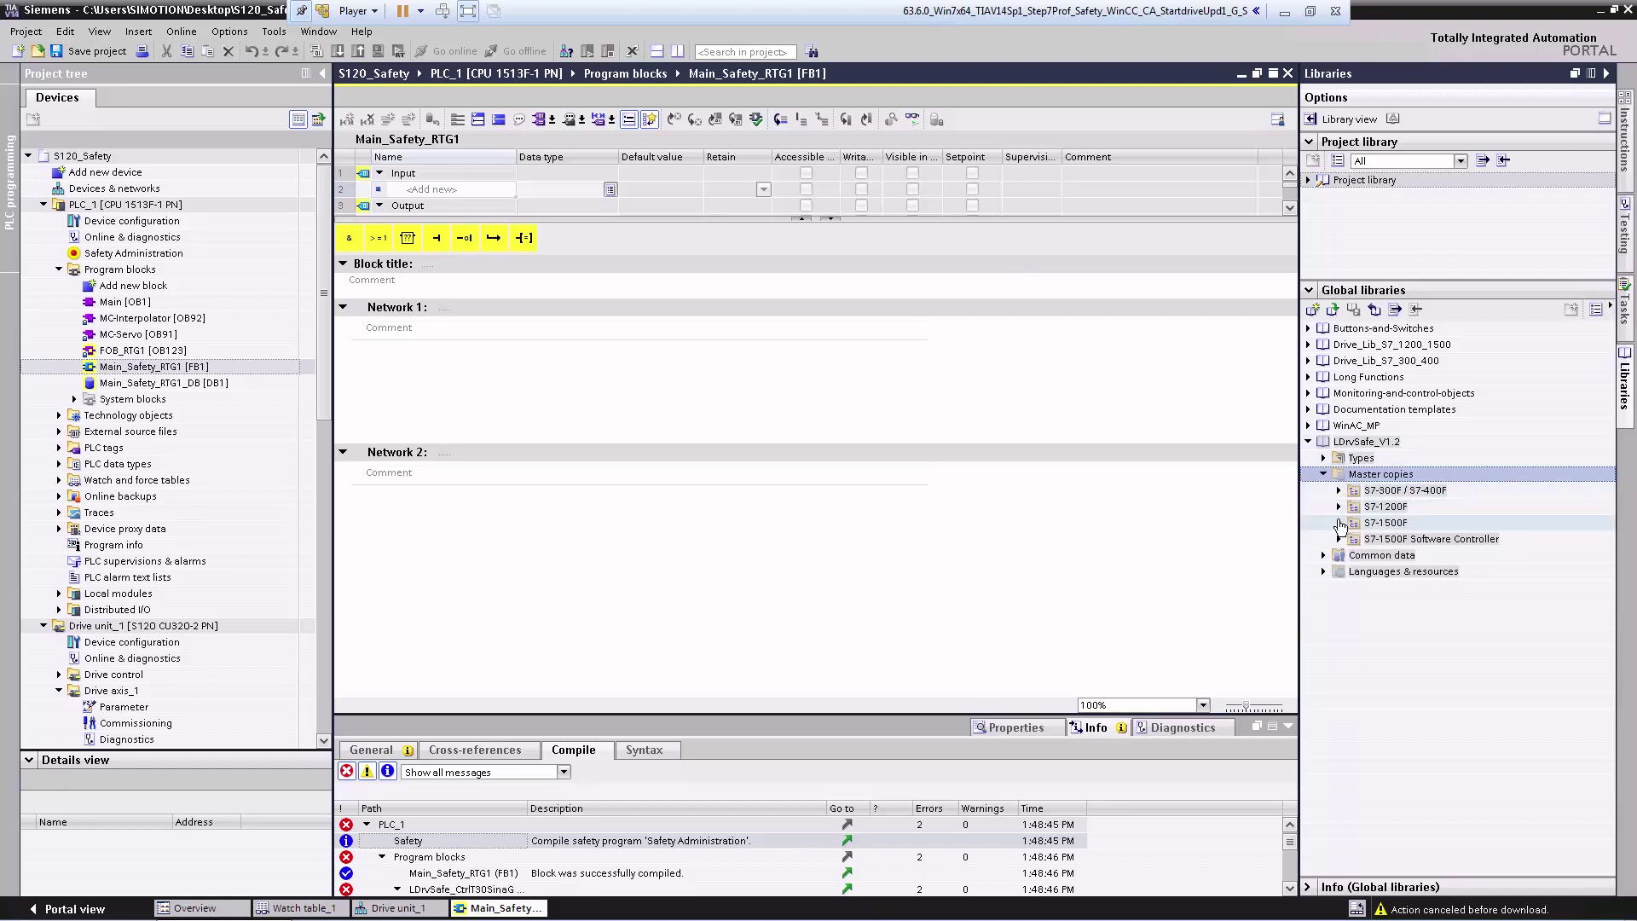
click(1339, 522)
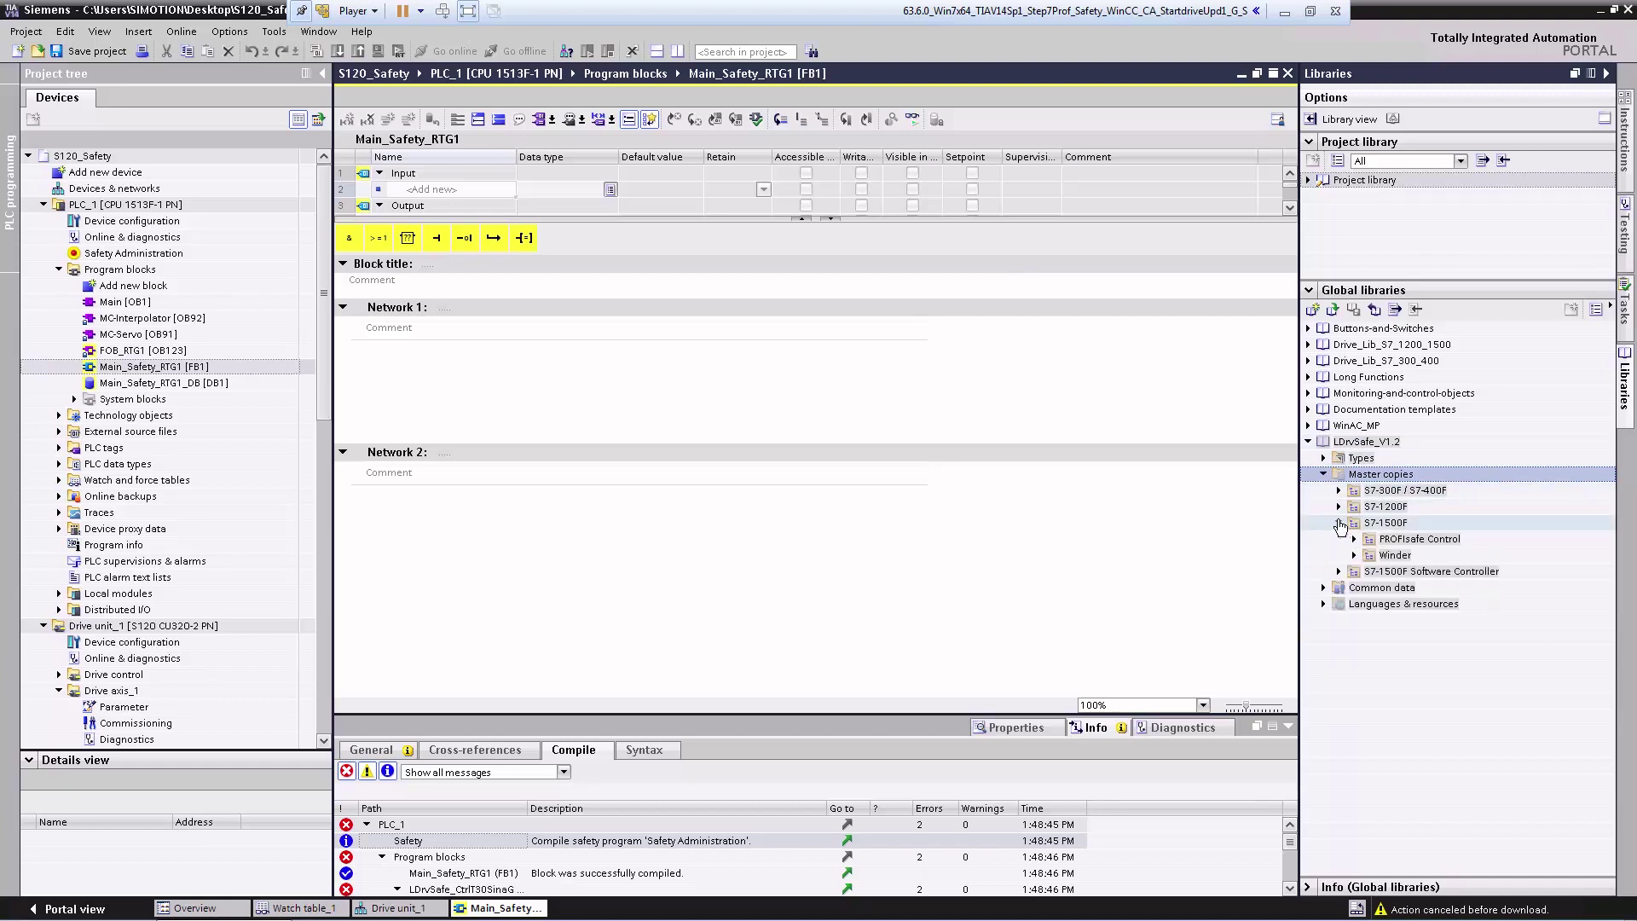
click(1355, 539)
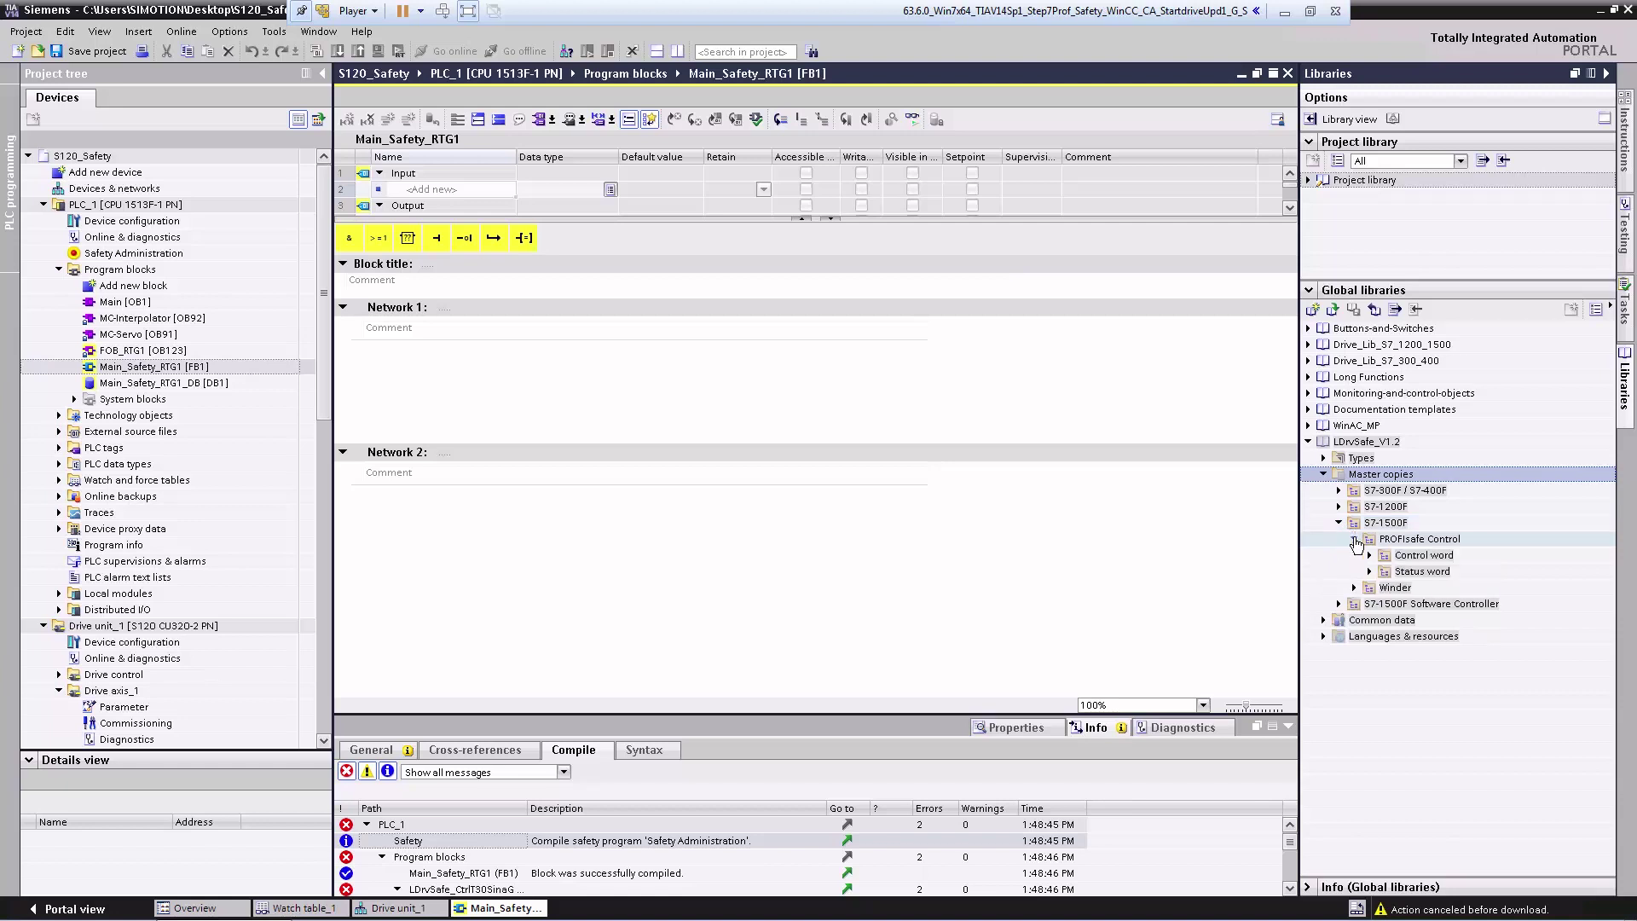
click(1368, 556)
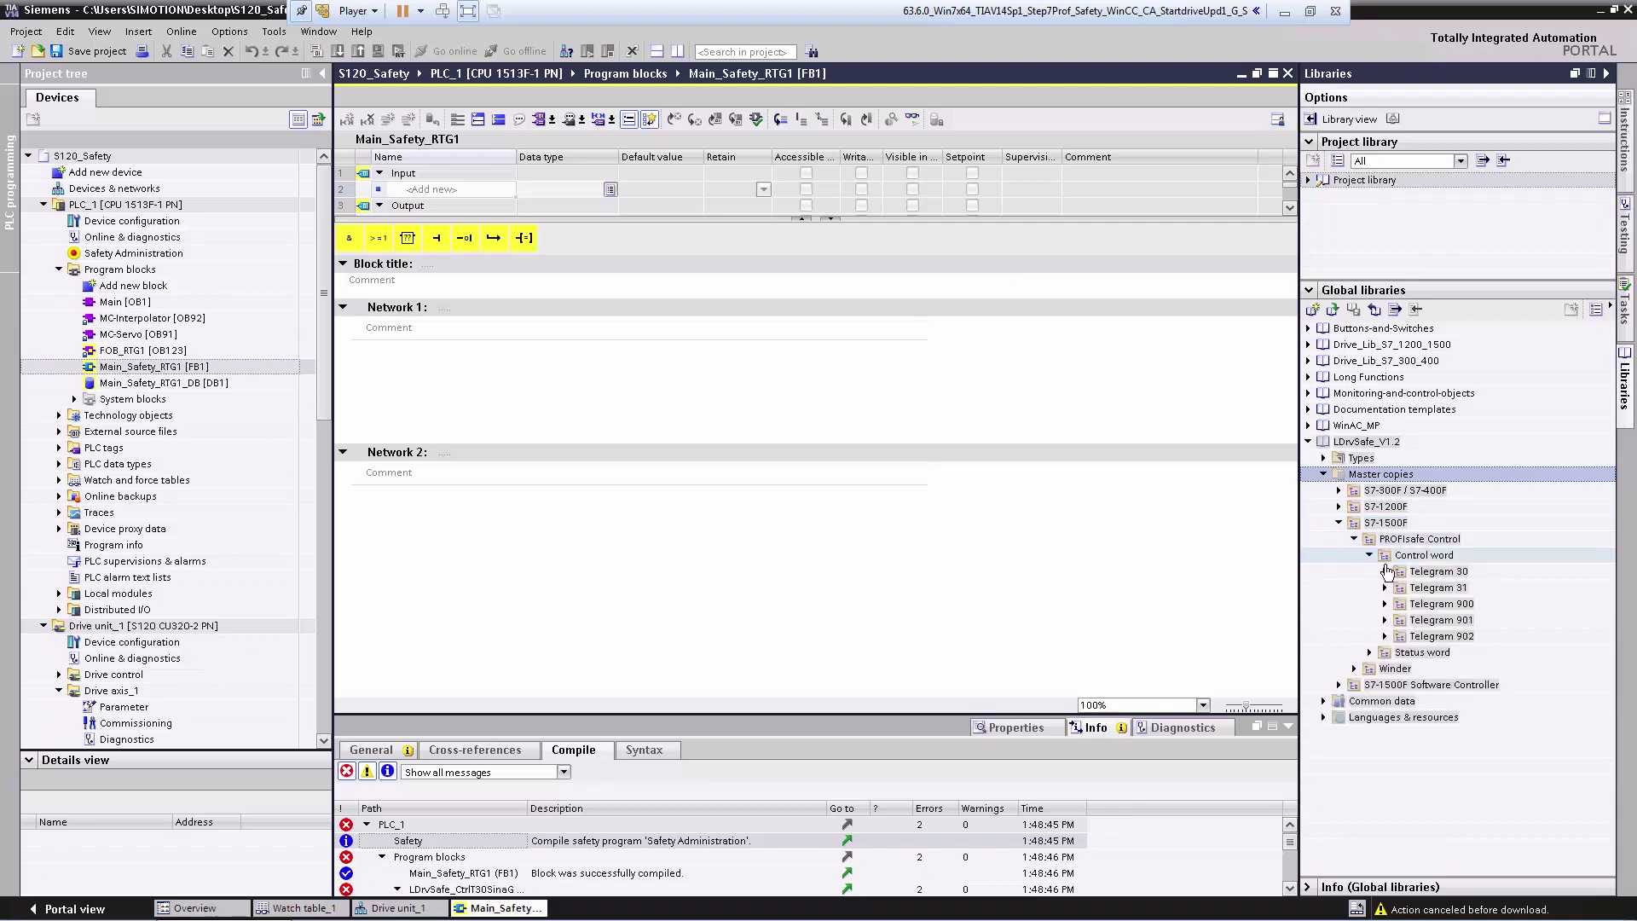
click(1384, 572)
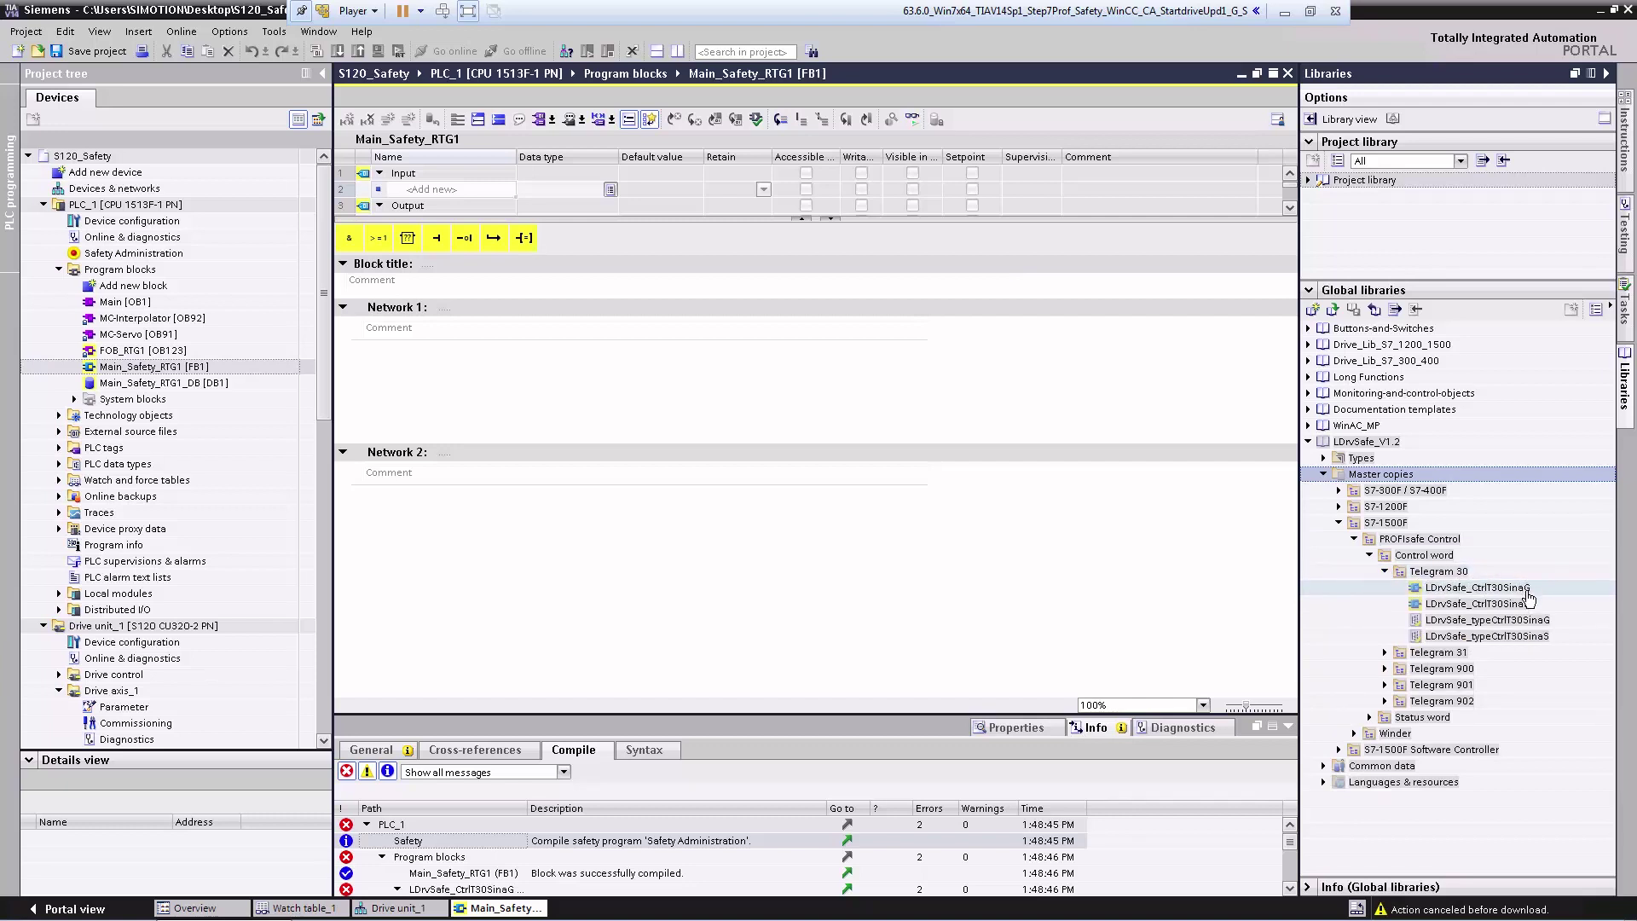
Insert LDrvSafe_CtrlT30SinaS into Network 1 with instance DB5 and wire its STO input to %M0.2.
drag(1520, 610, 597, 369)
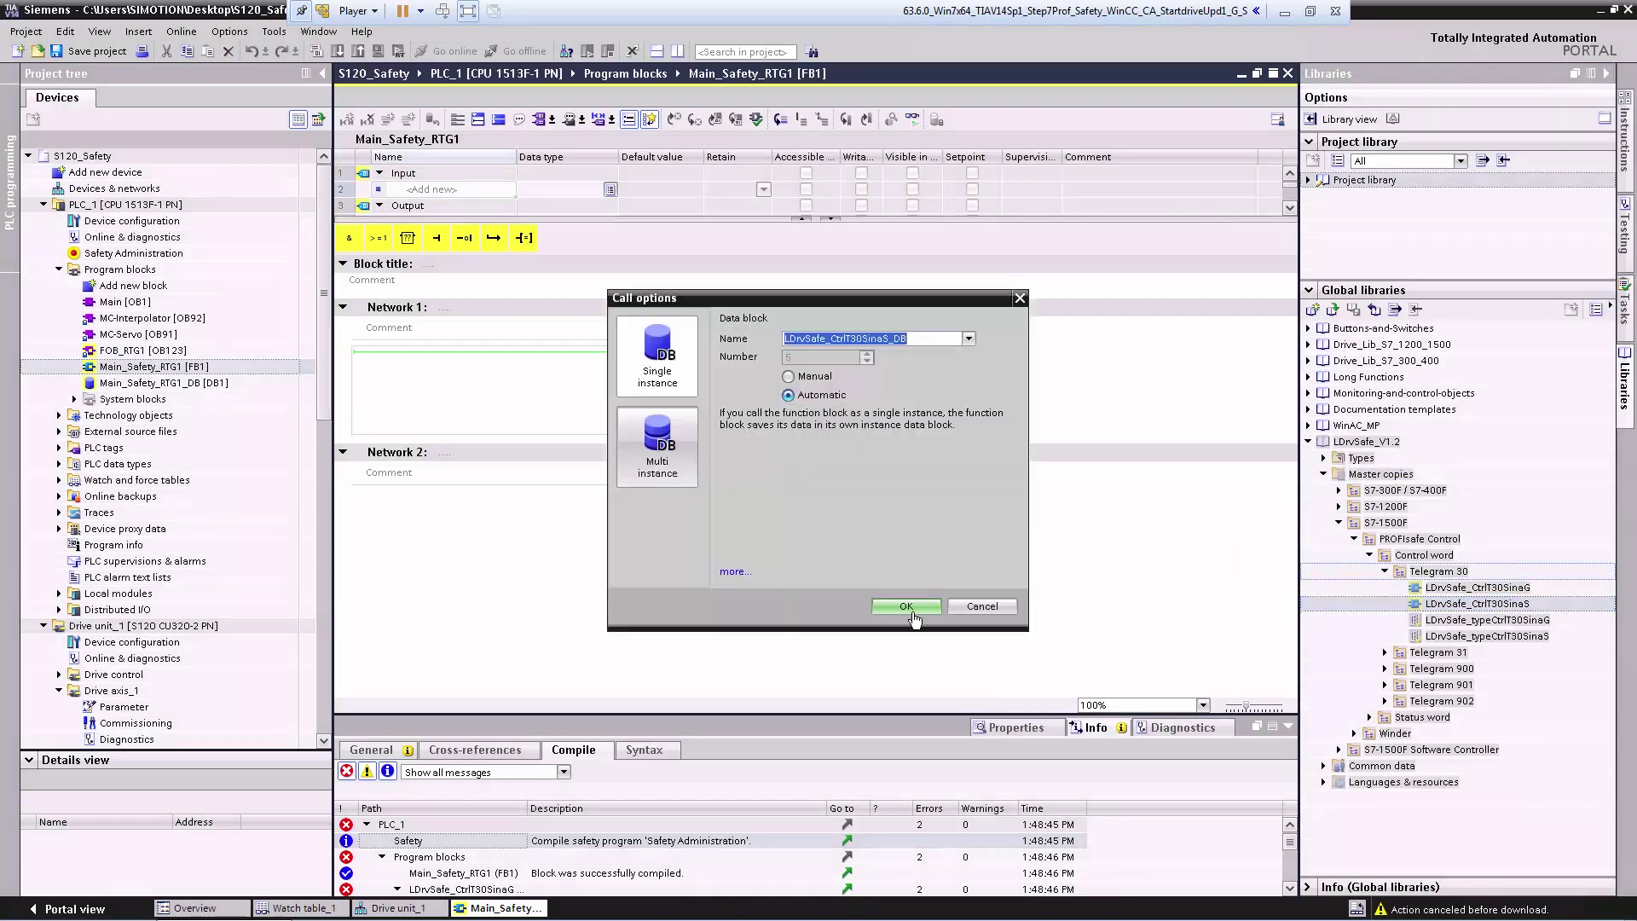
click(911, 610)
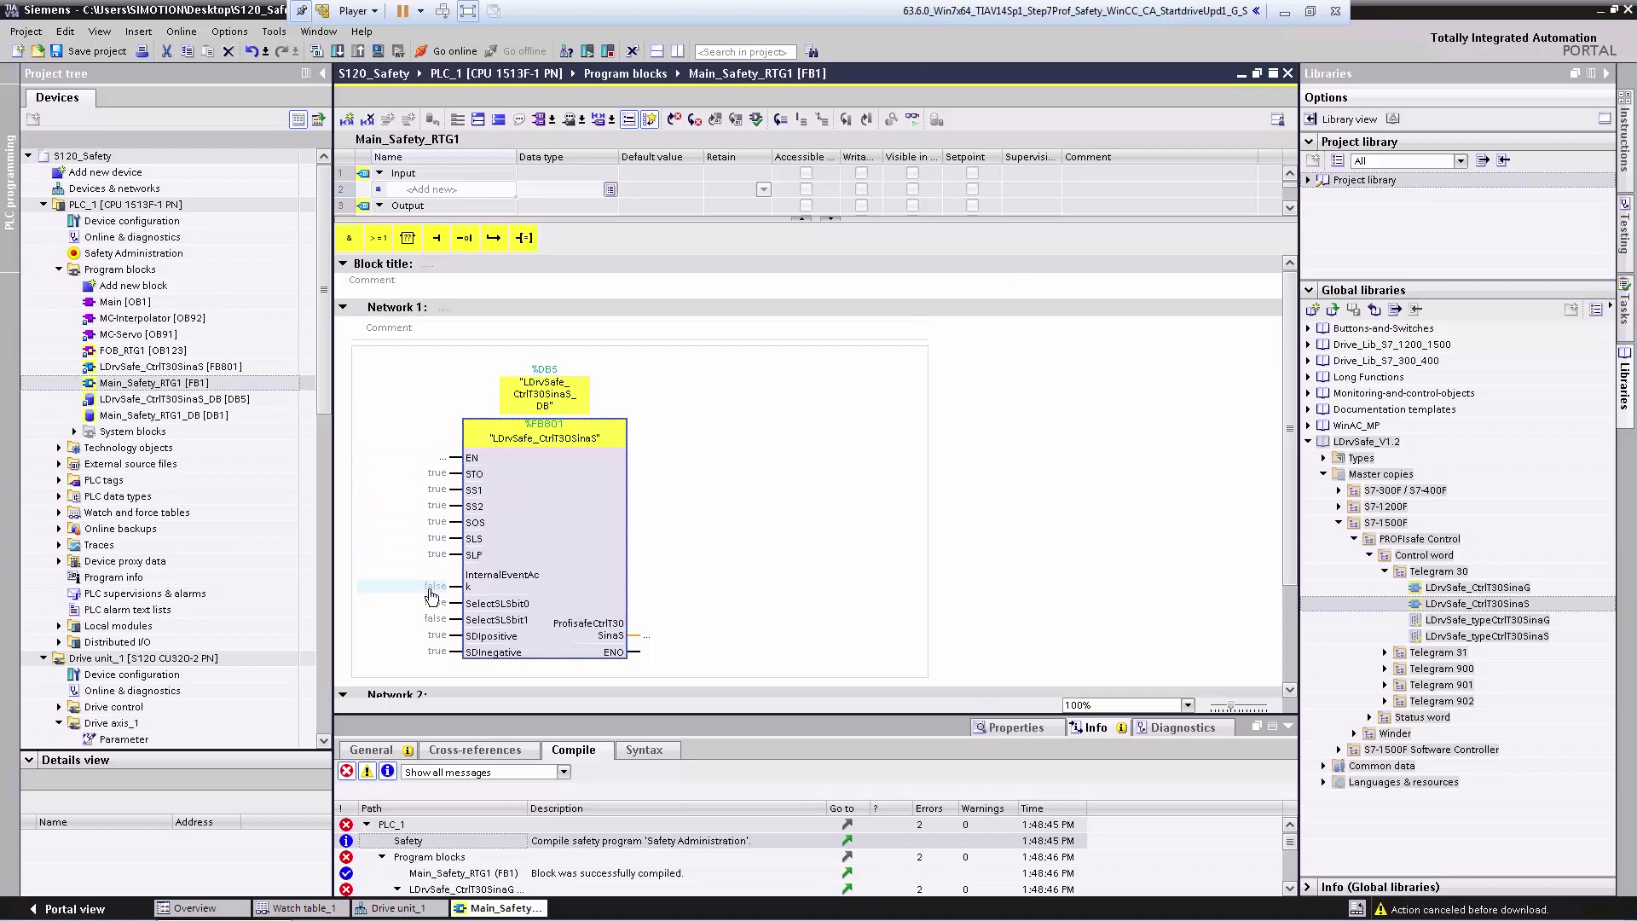
click(434, 483)
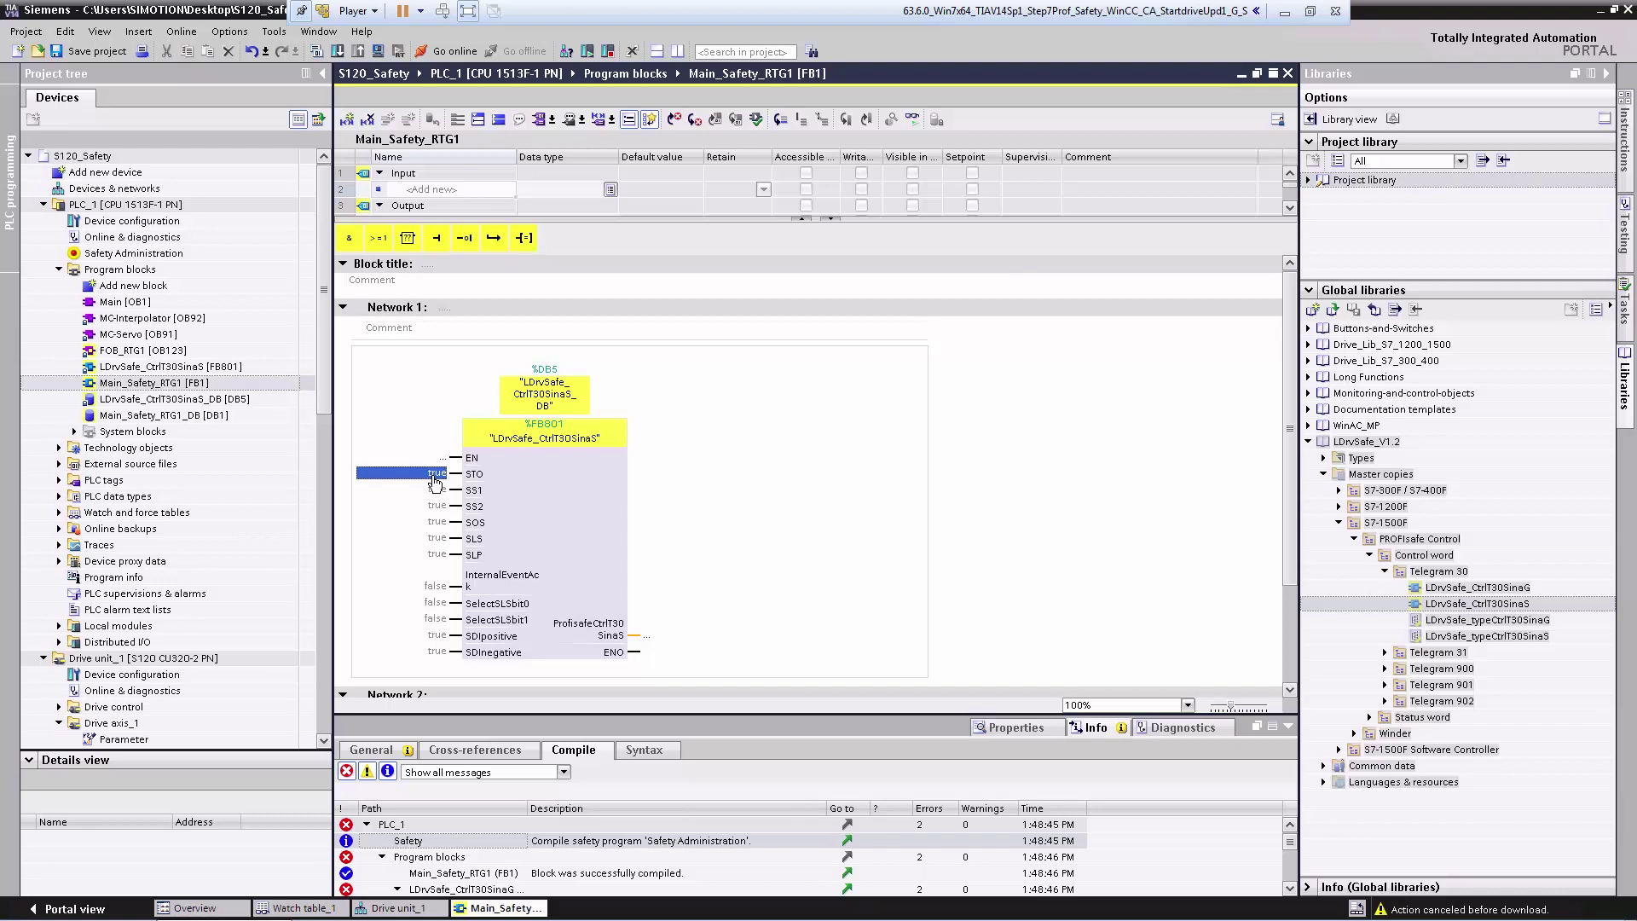
text(m0.2)
key(Return)
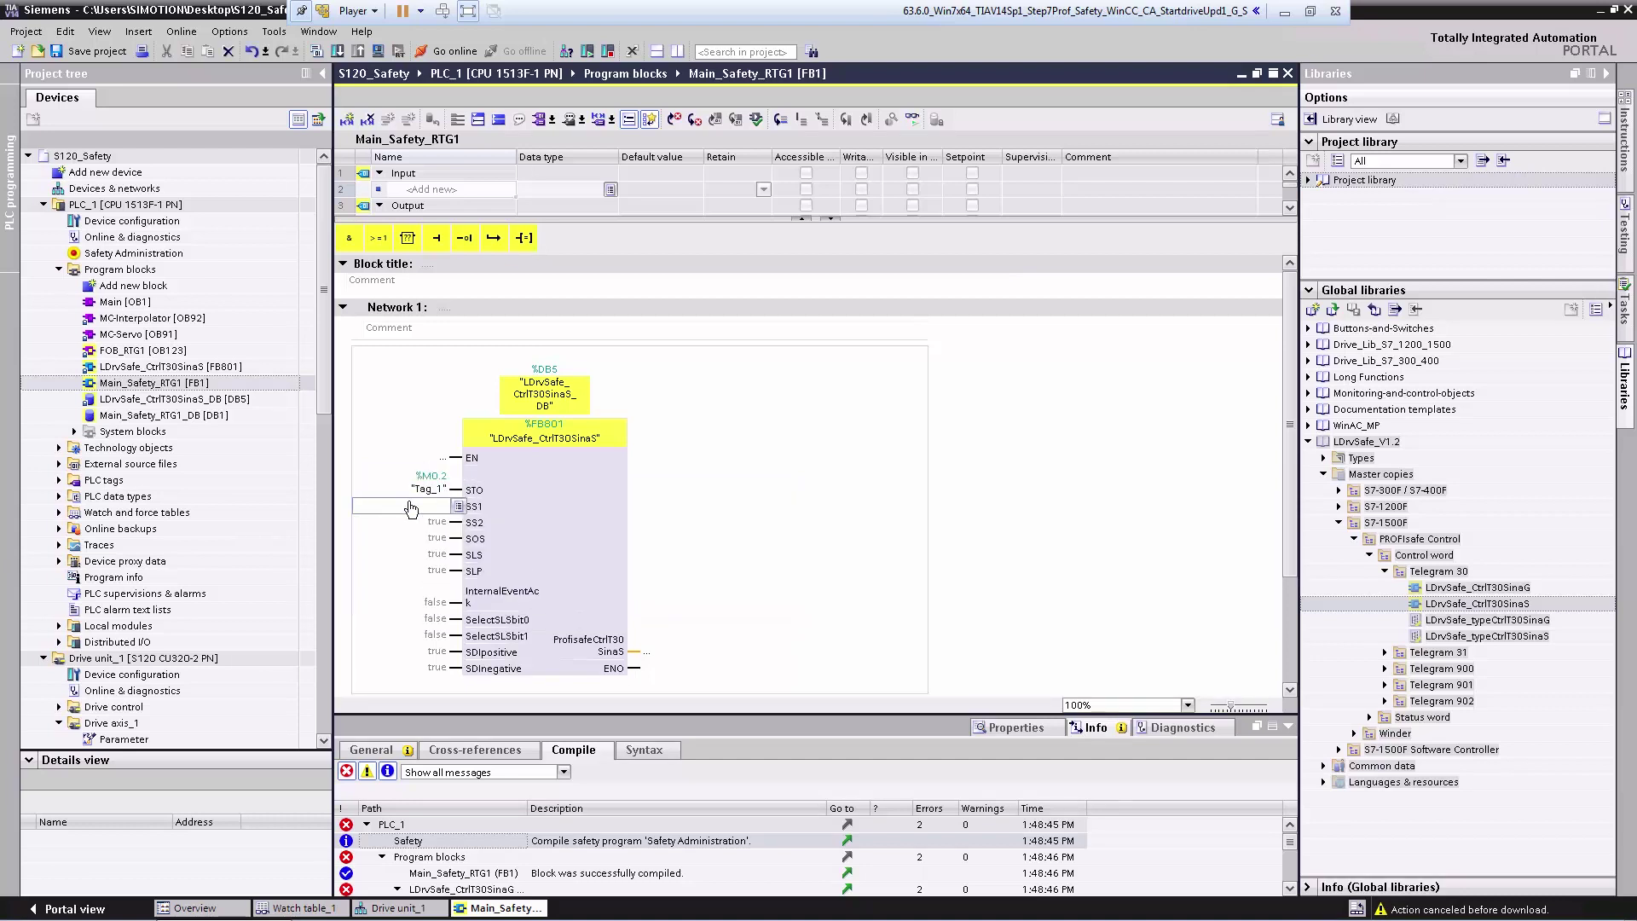
Rename the STO input's tag to "STO" and select the LDrvSafe_CtrlT30SinaS block.
right_click(426, 489)
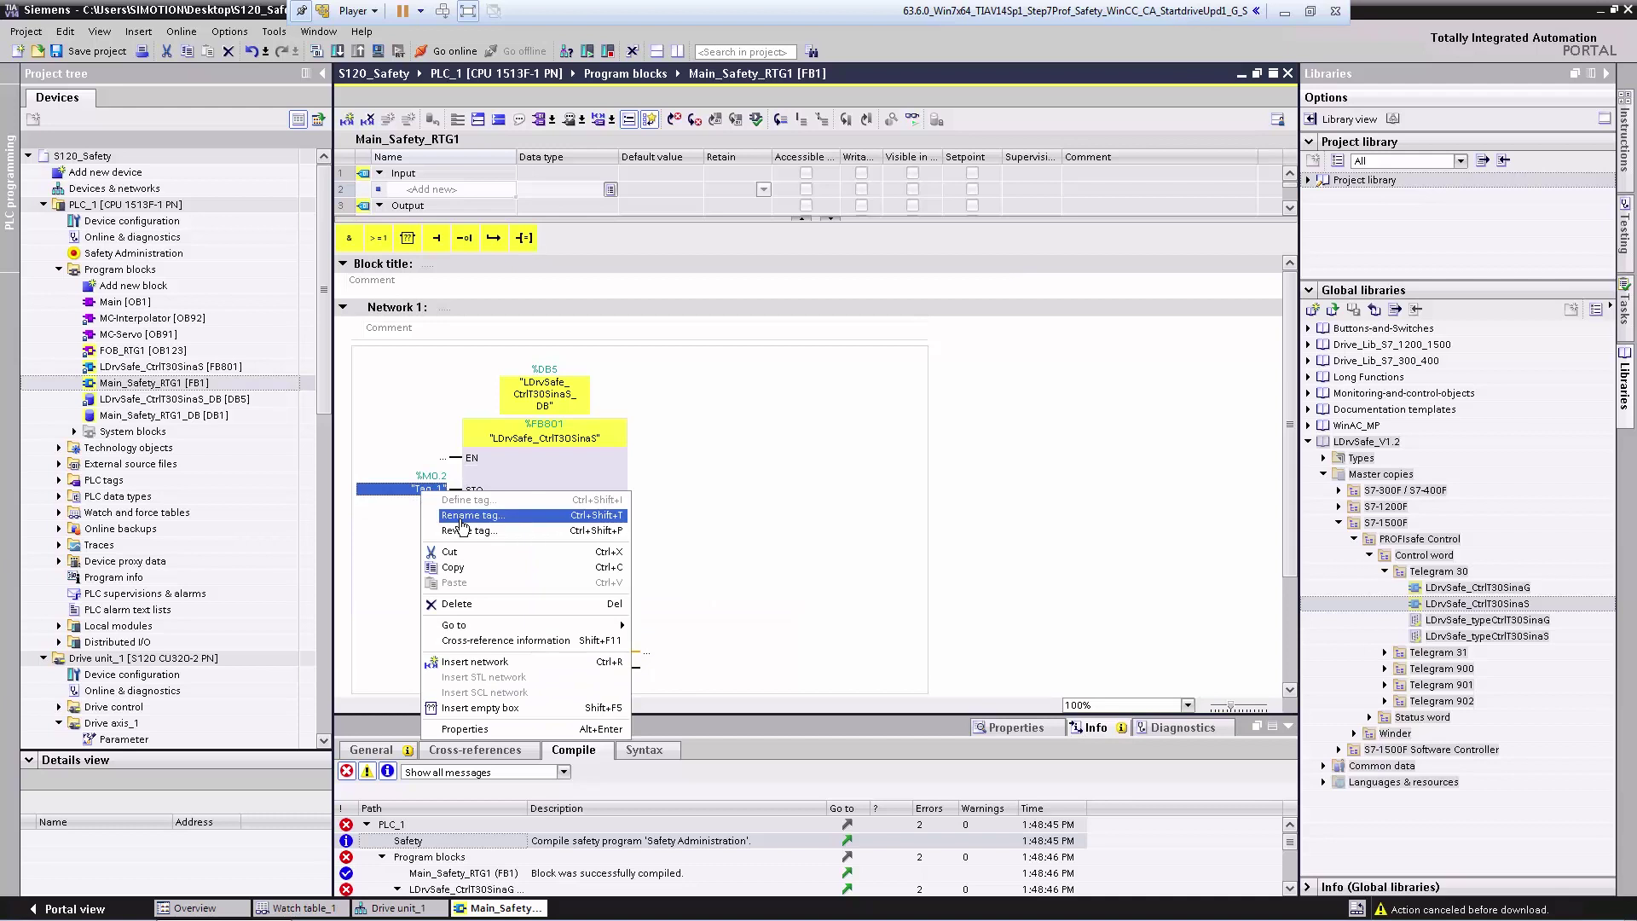
click(461, 518)
text(STO)
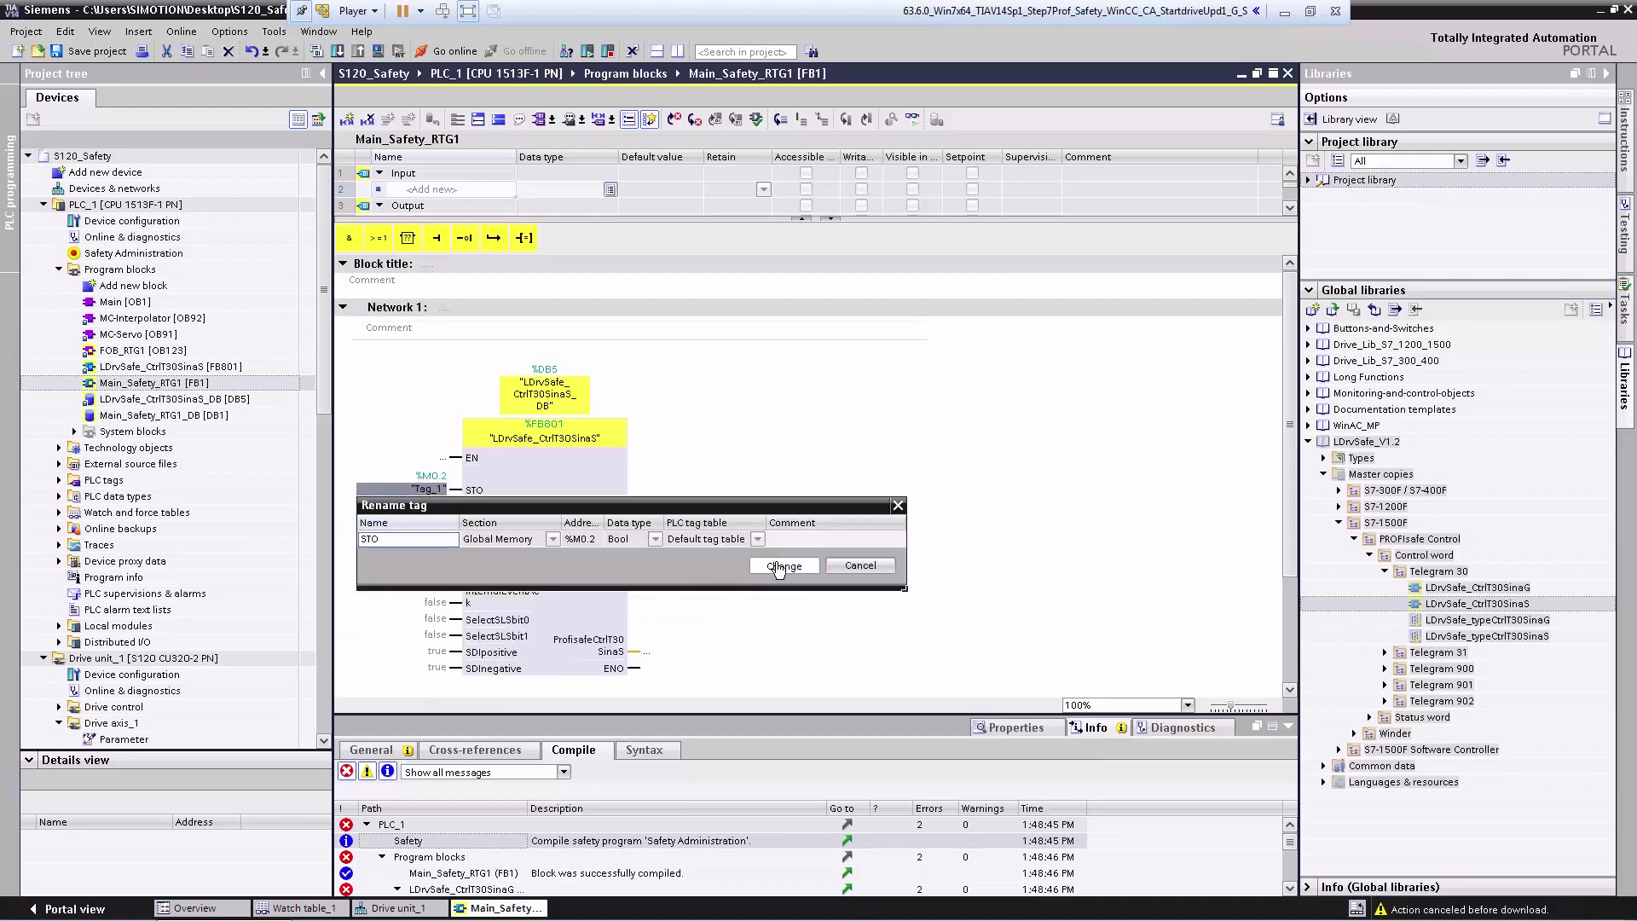
click(778, 565)
click(598, 568)
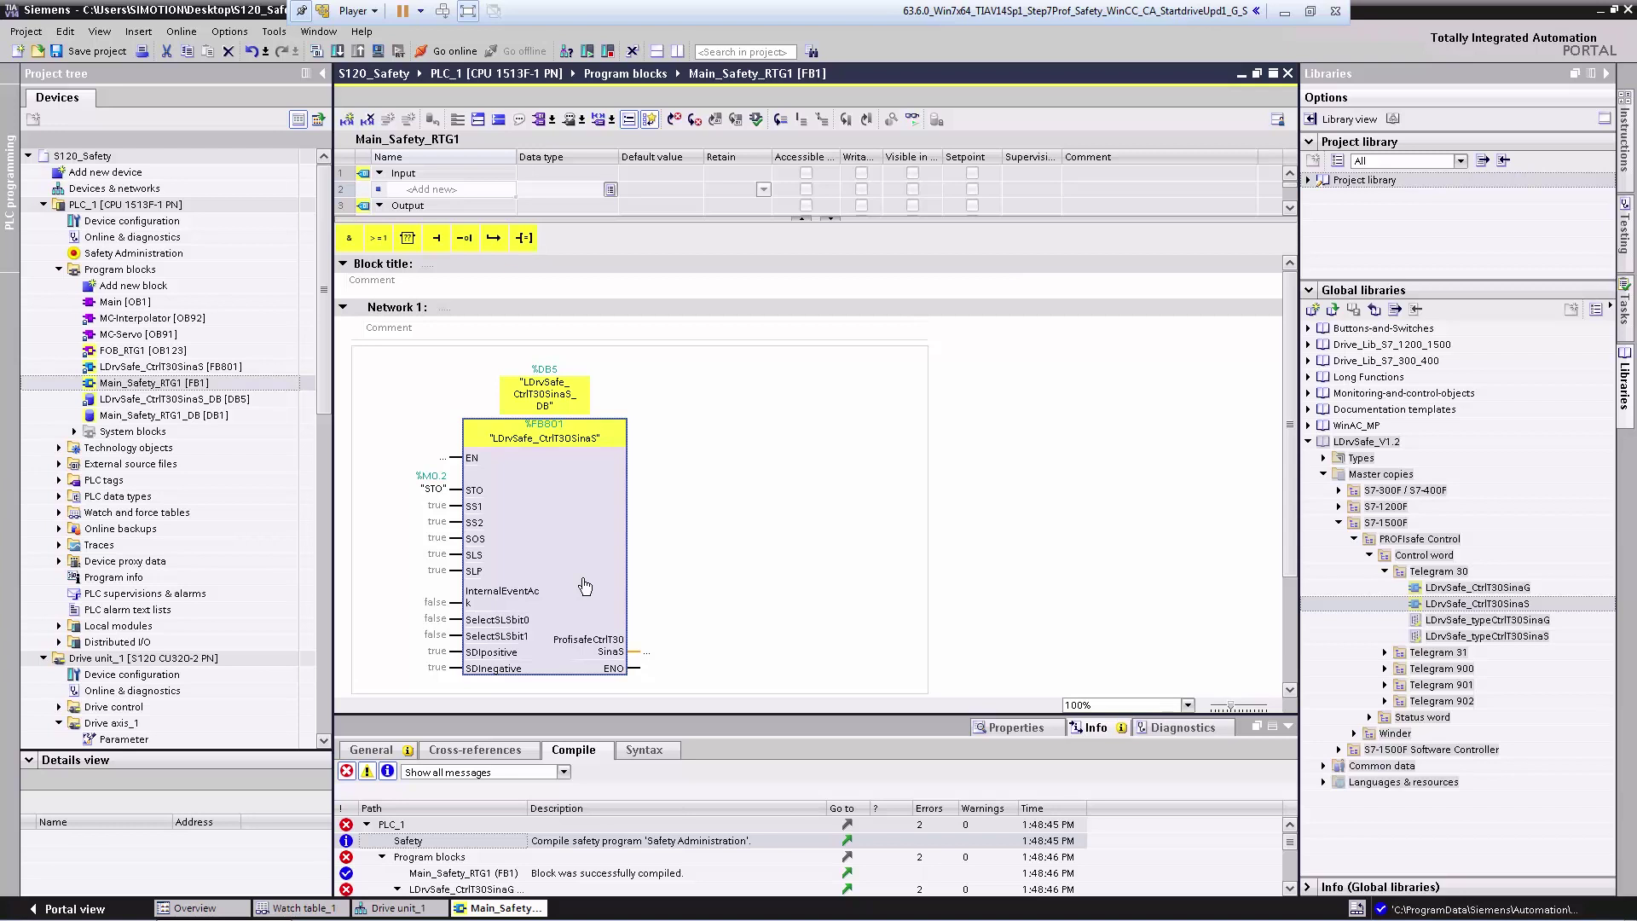
Read the LDrvSafe_CtrlT30SinaS help page and its PROFIsafe control block general description, then close the help.
key(F1)
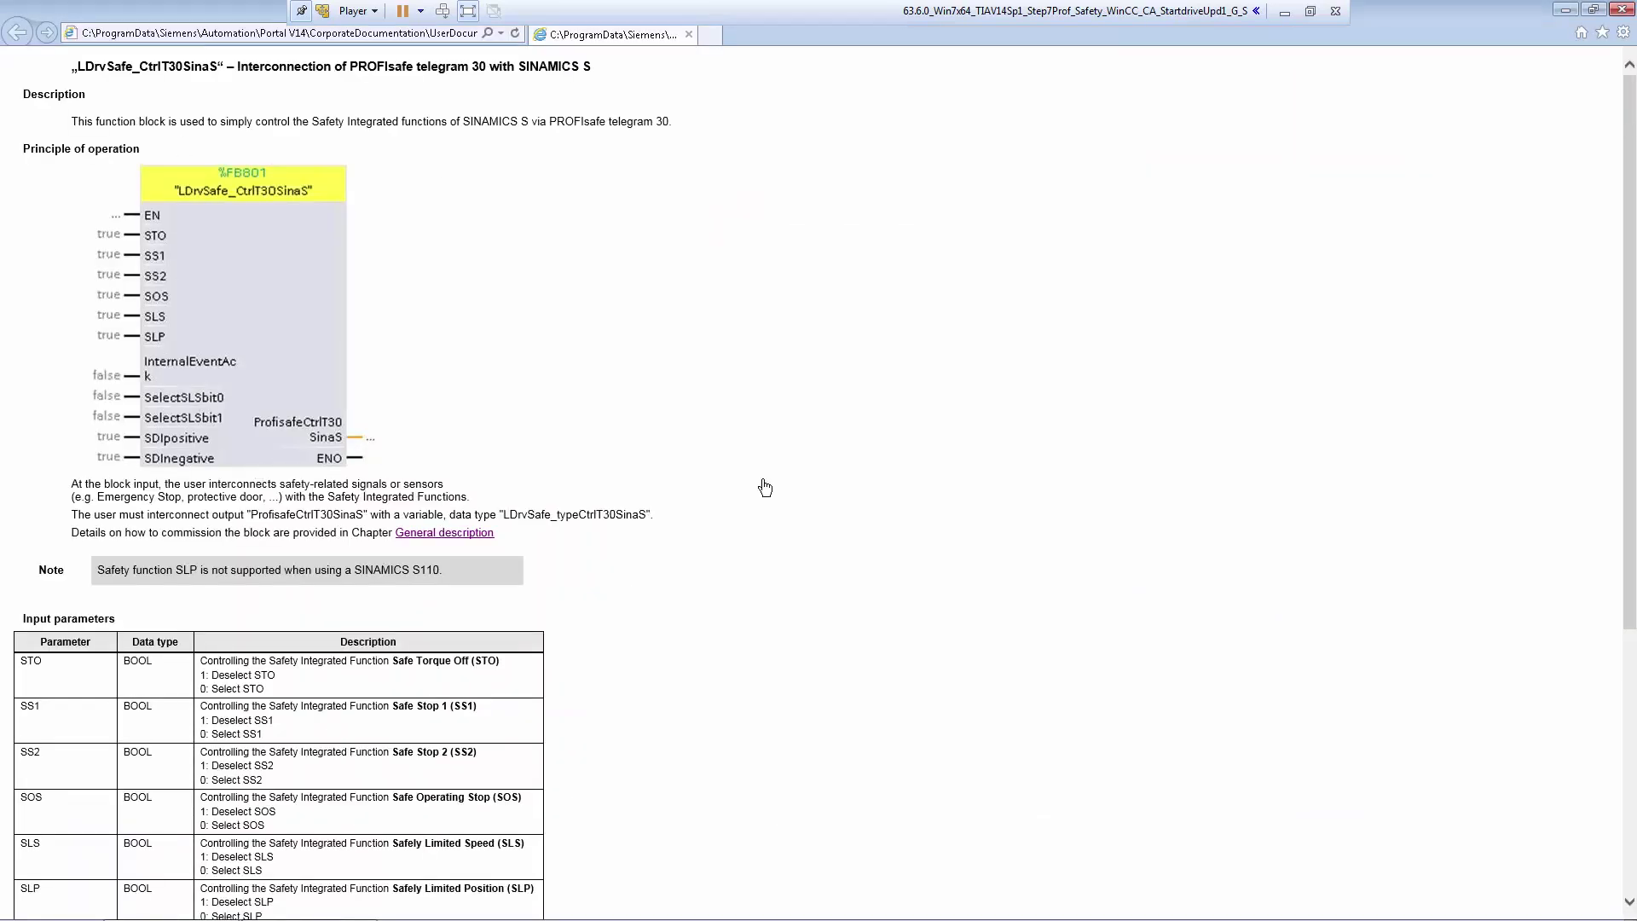
mouse_move(1631, 284)
mouse_down()
mouse_move(1628, 486)
mouse_move(1623, 286)
mouse_up()
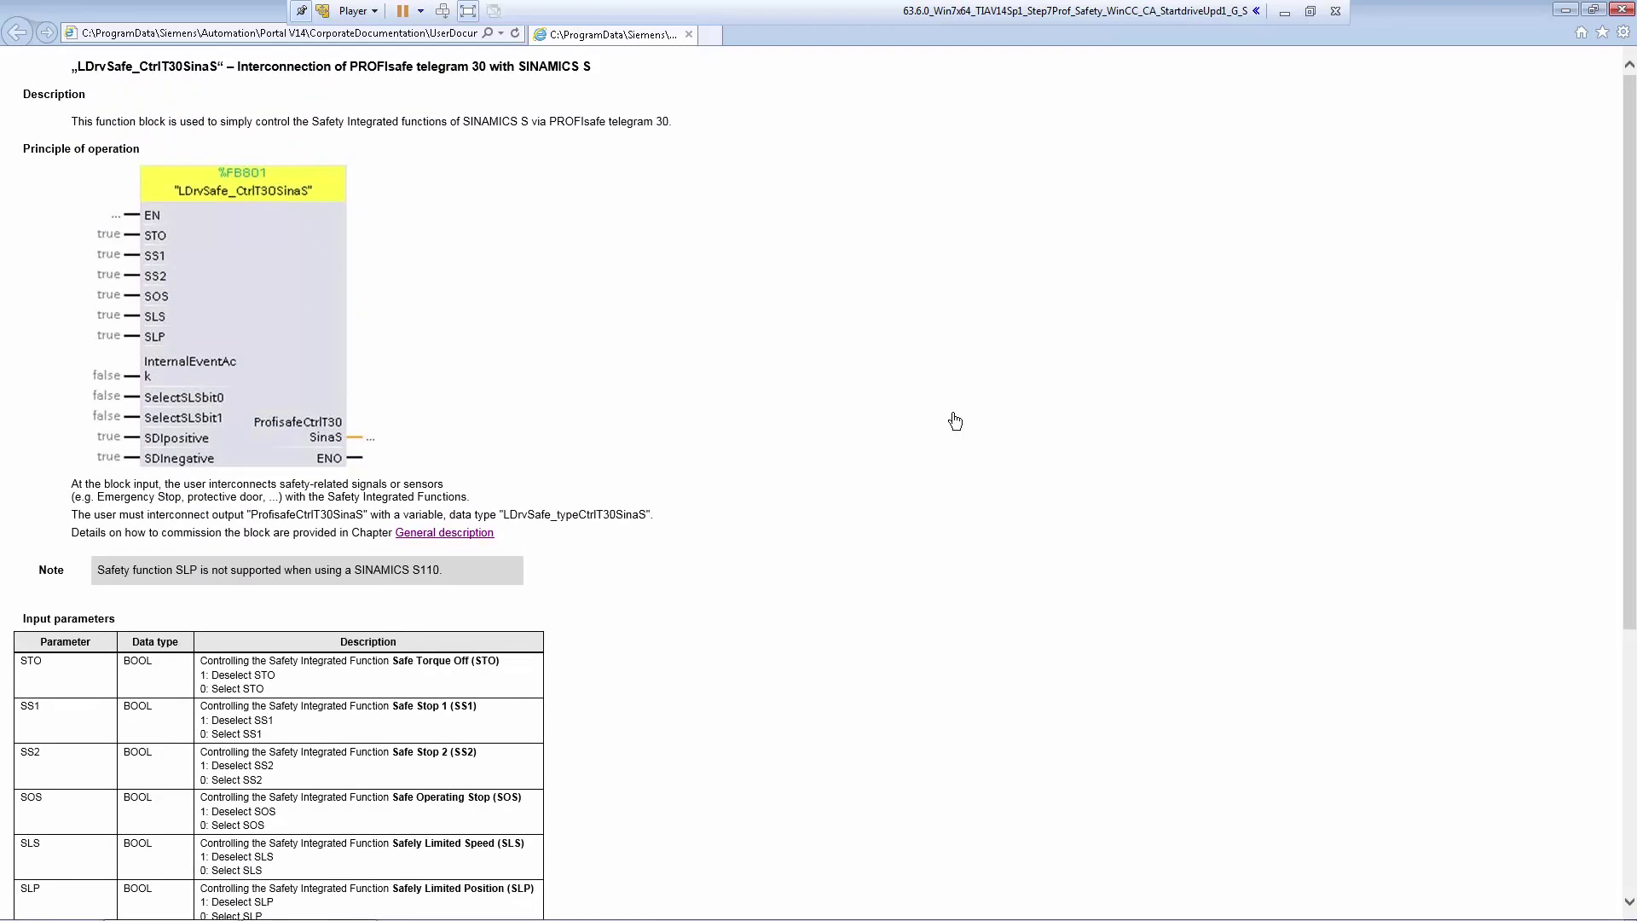
click(444, 533)
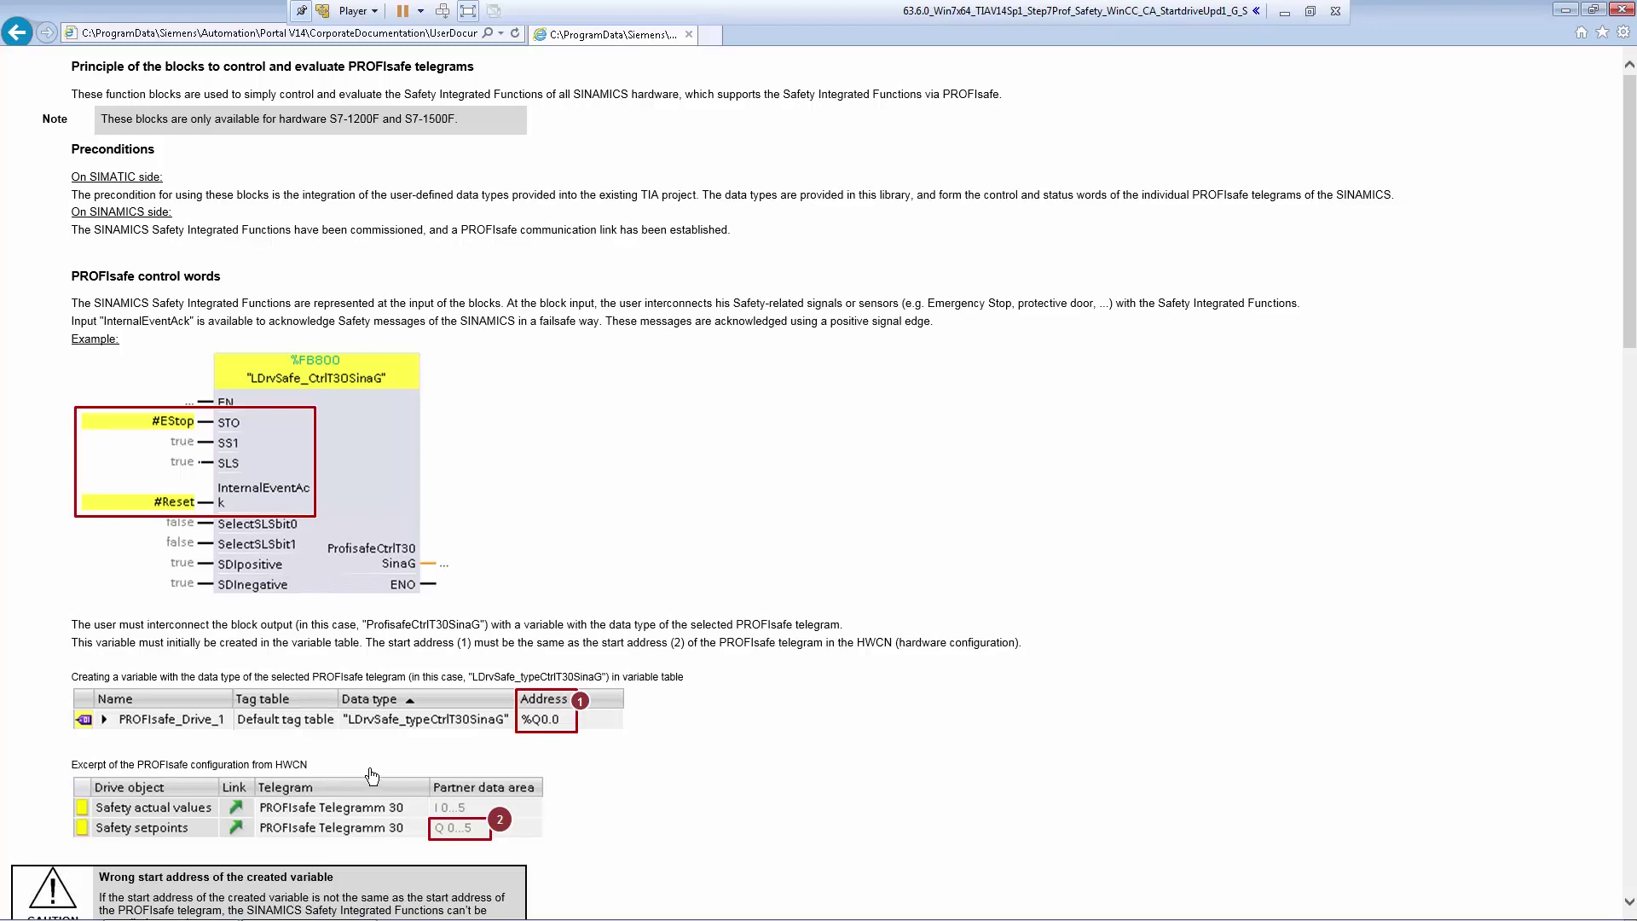
click(1621, 10)
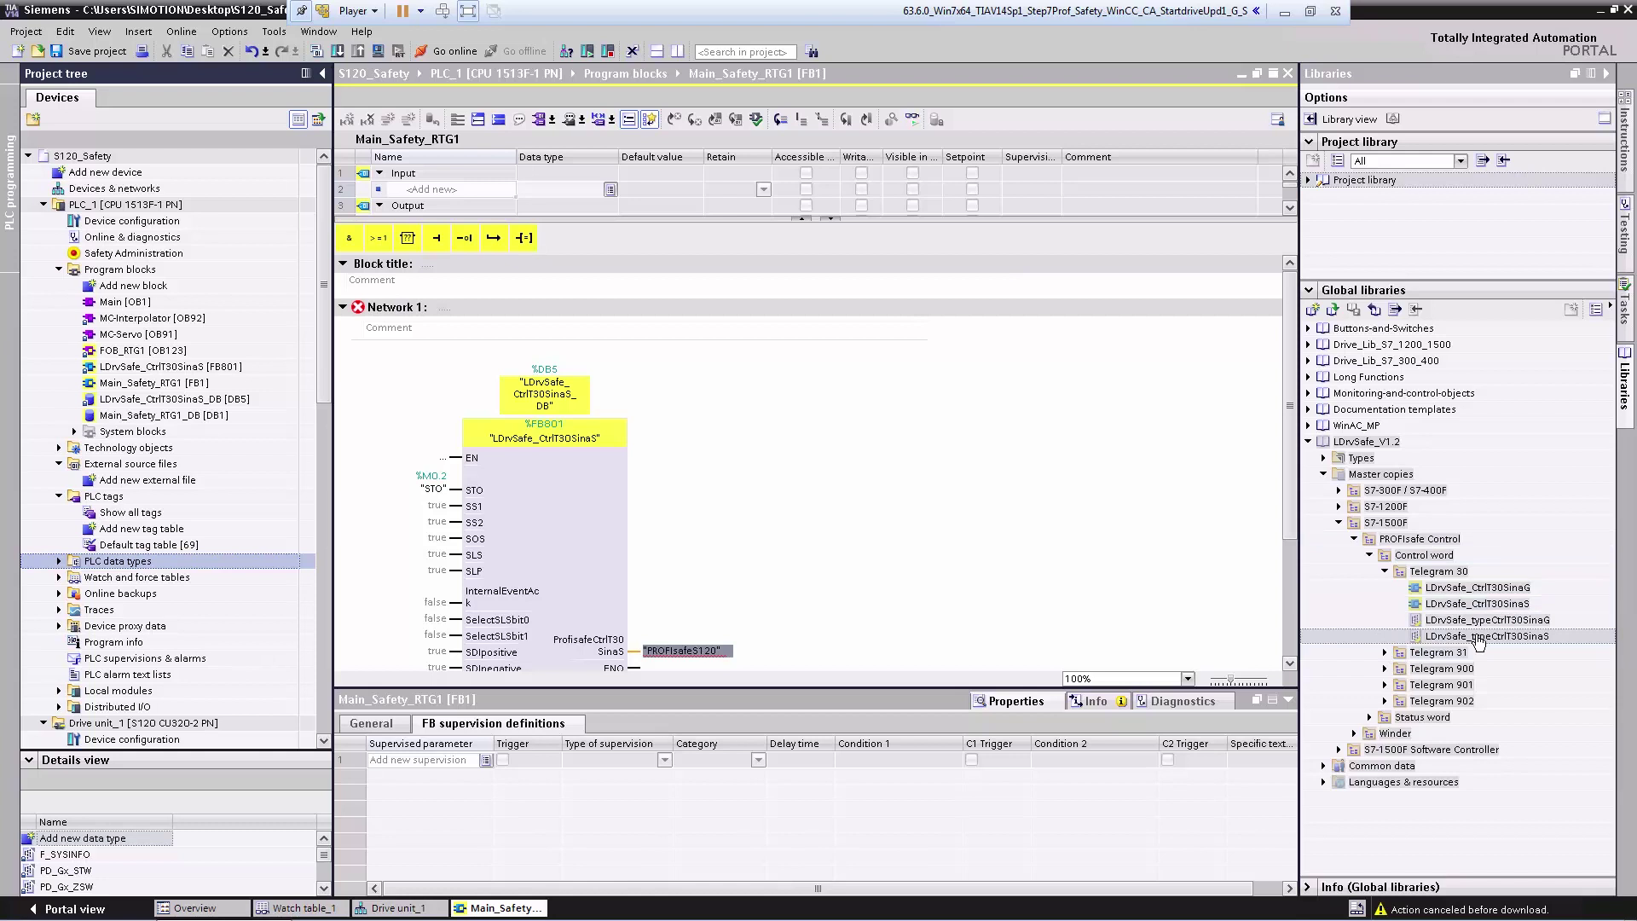
Add LDrvSafe_typeCtrlT30SinaS to the PLC data types and create a new tag named PROFIsafeS120.
drag(1500, 643, 128, 565)
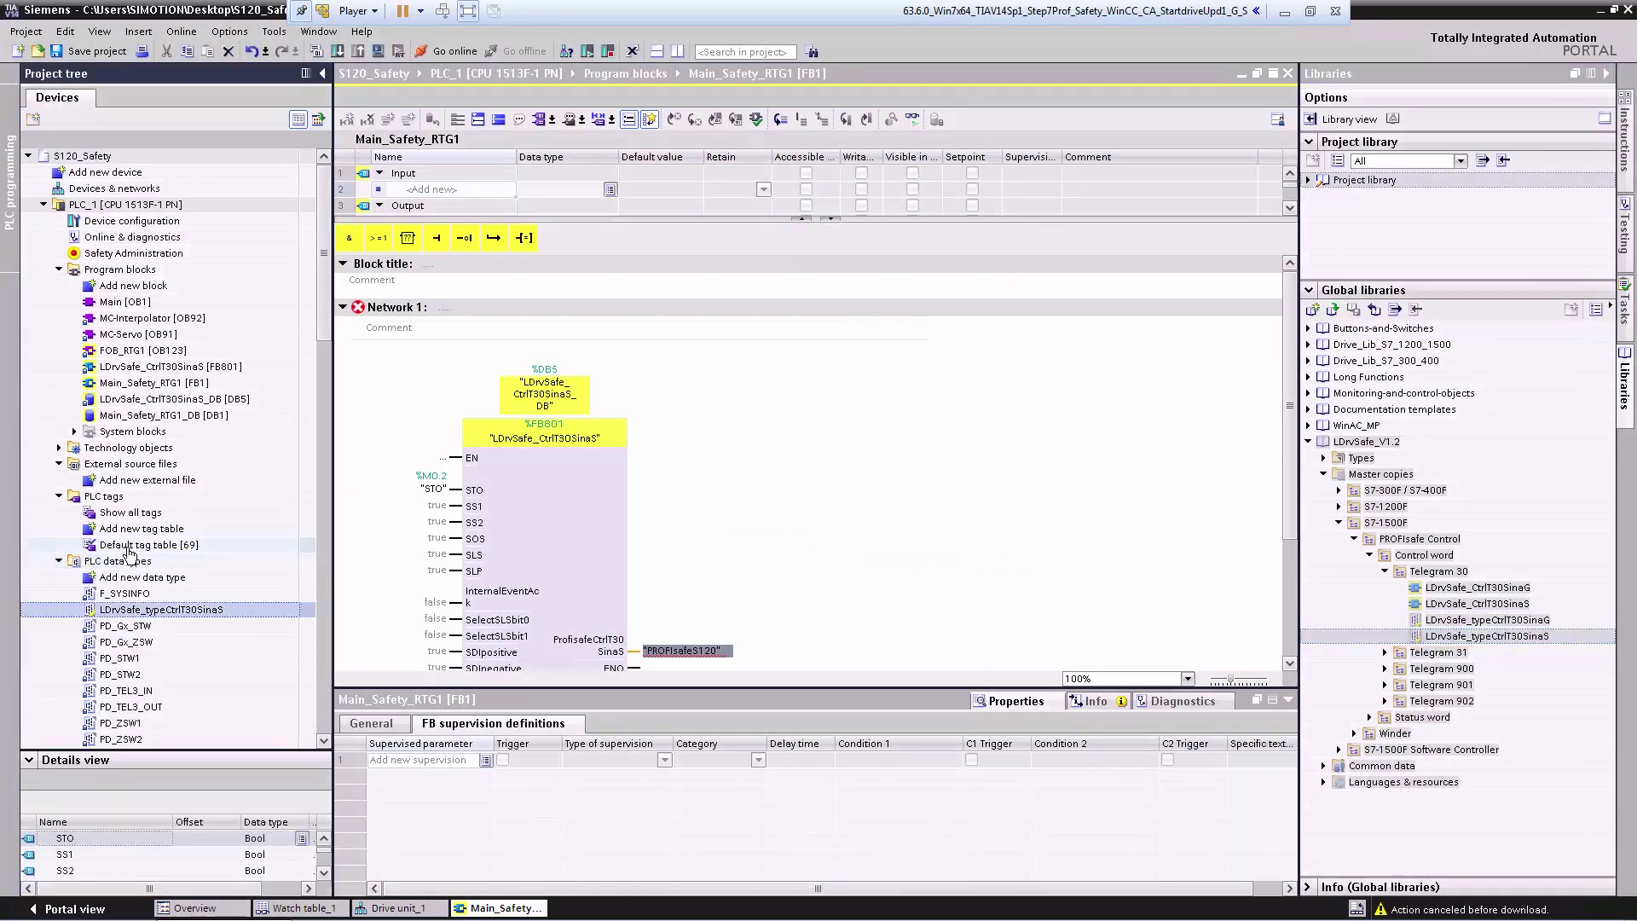
double_click(129, 512)
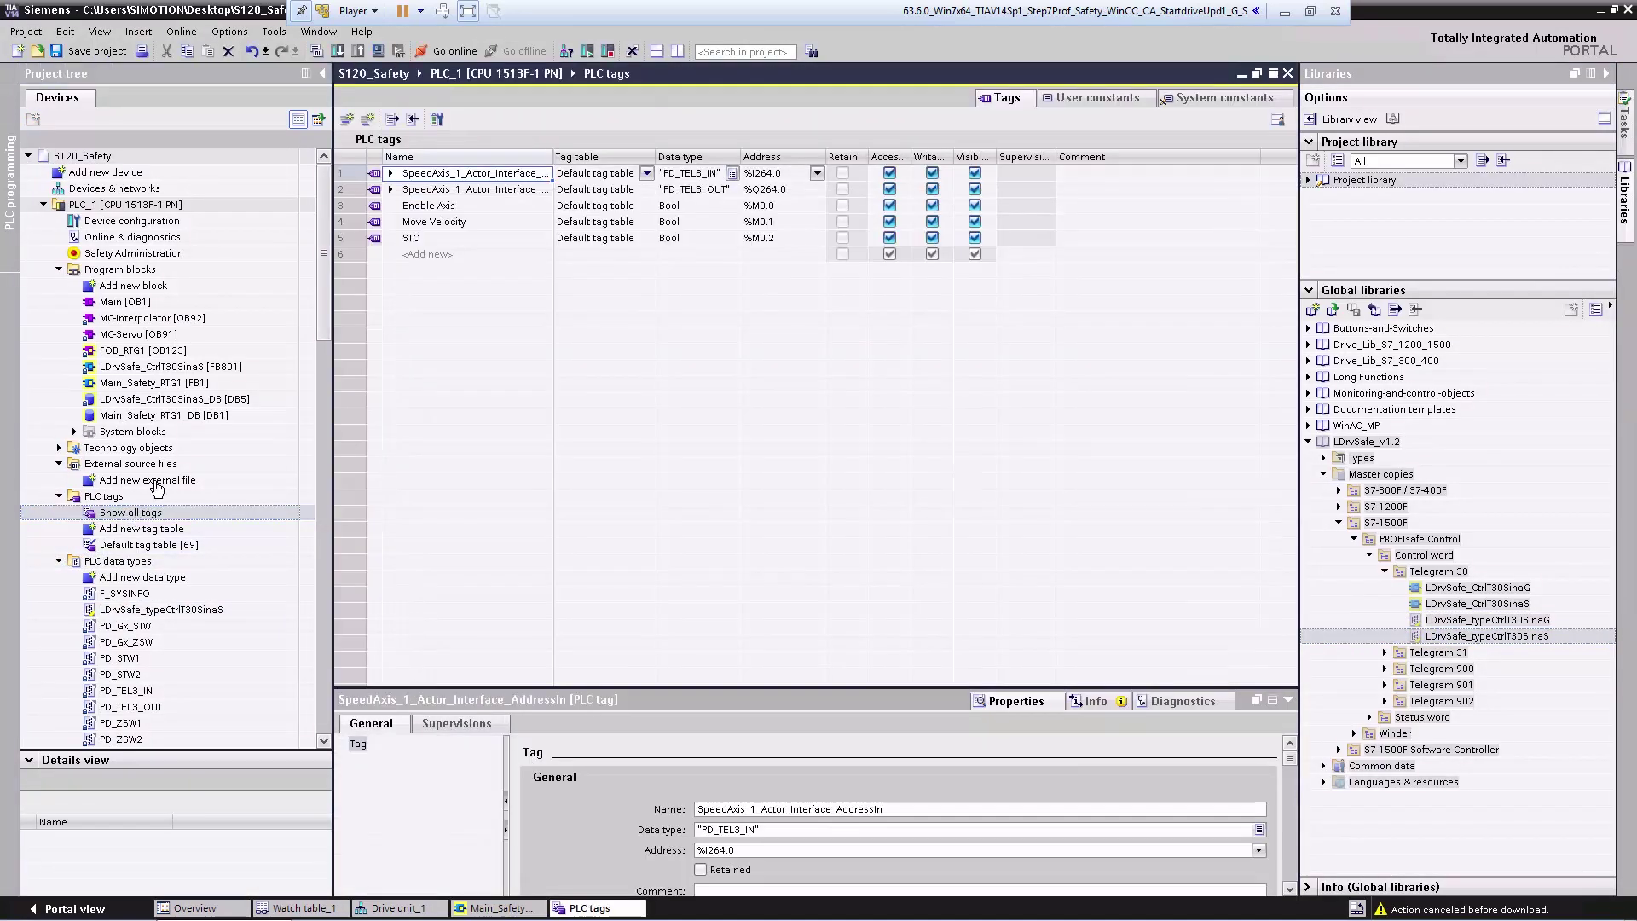
click(429, 257)
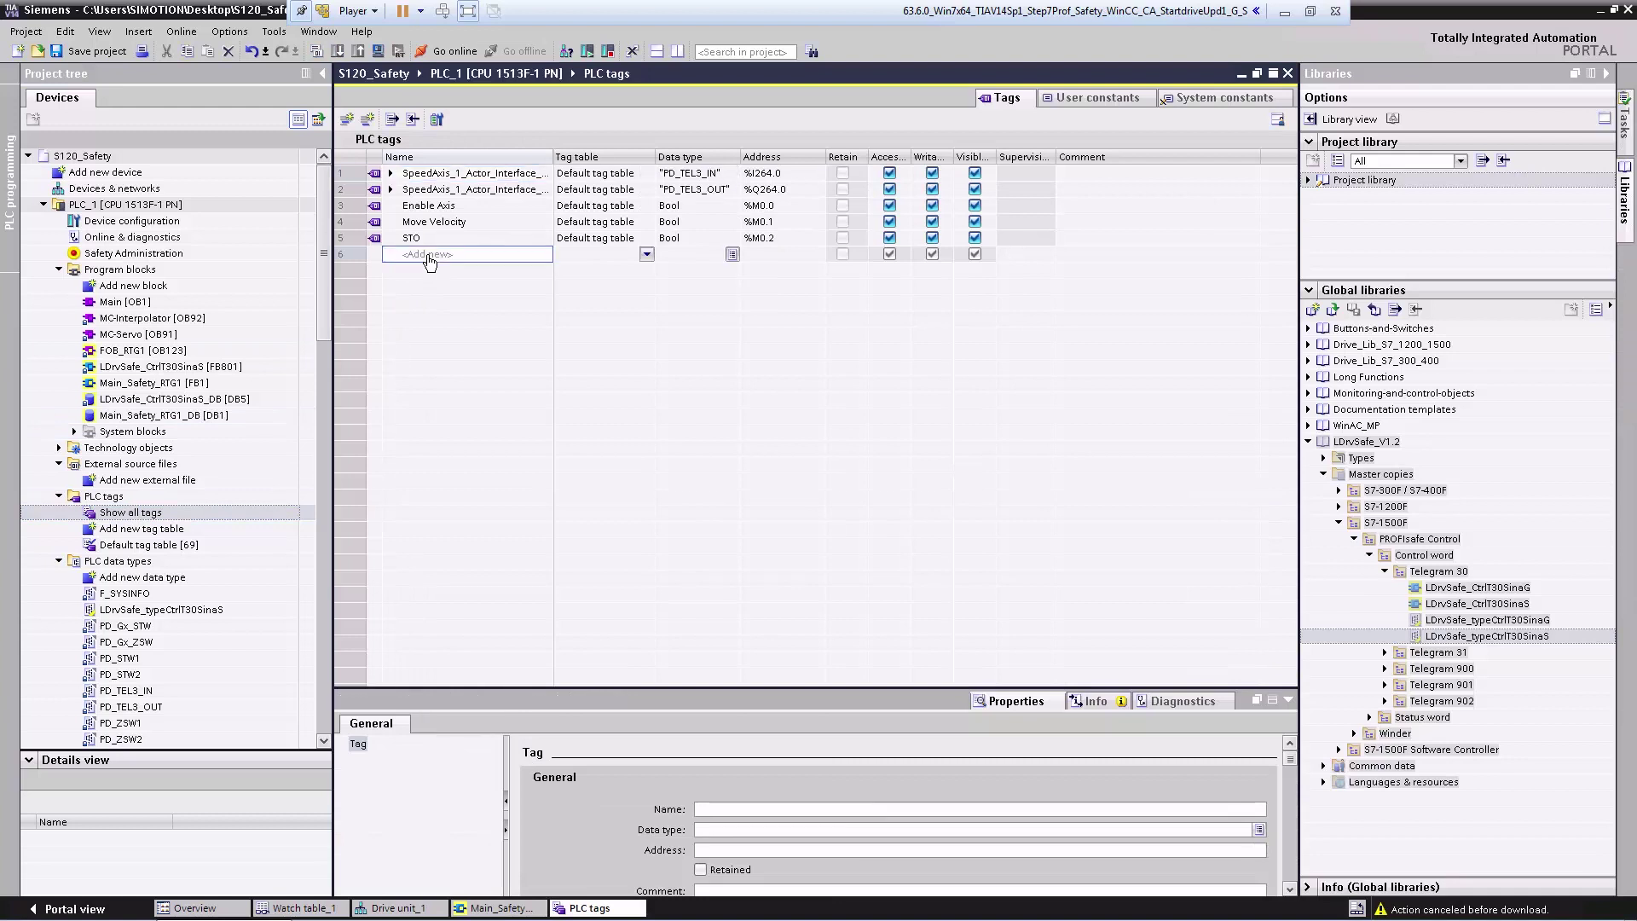
text(PR)
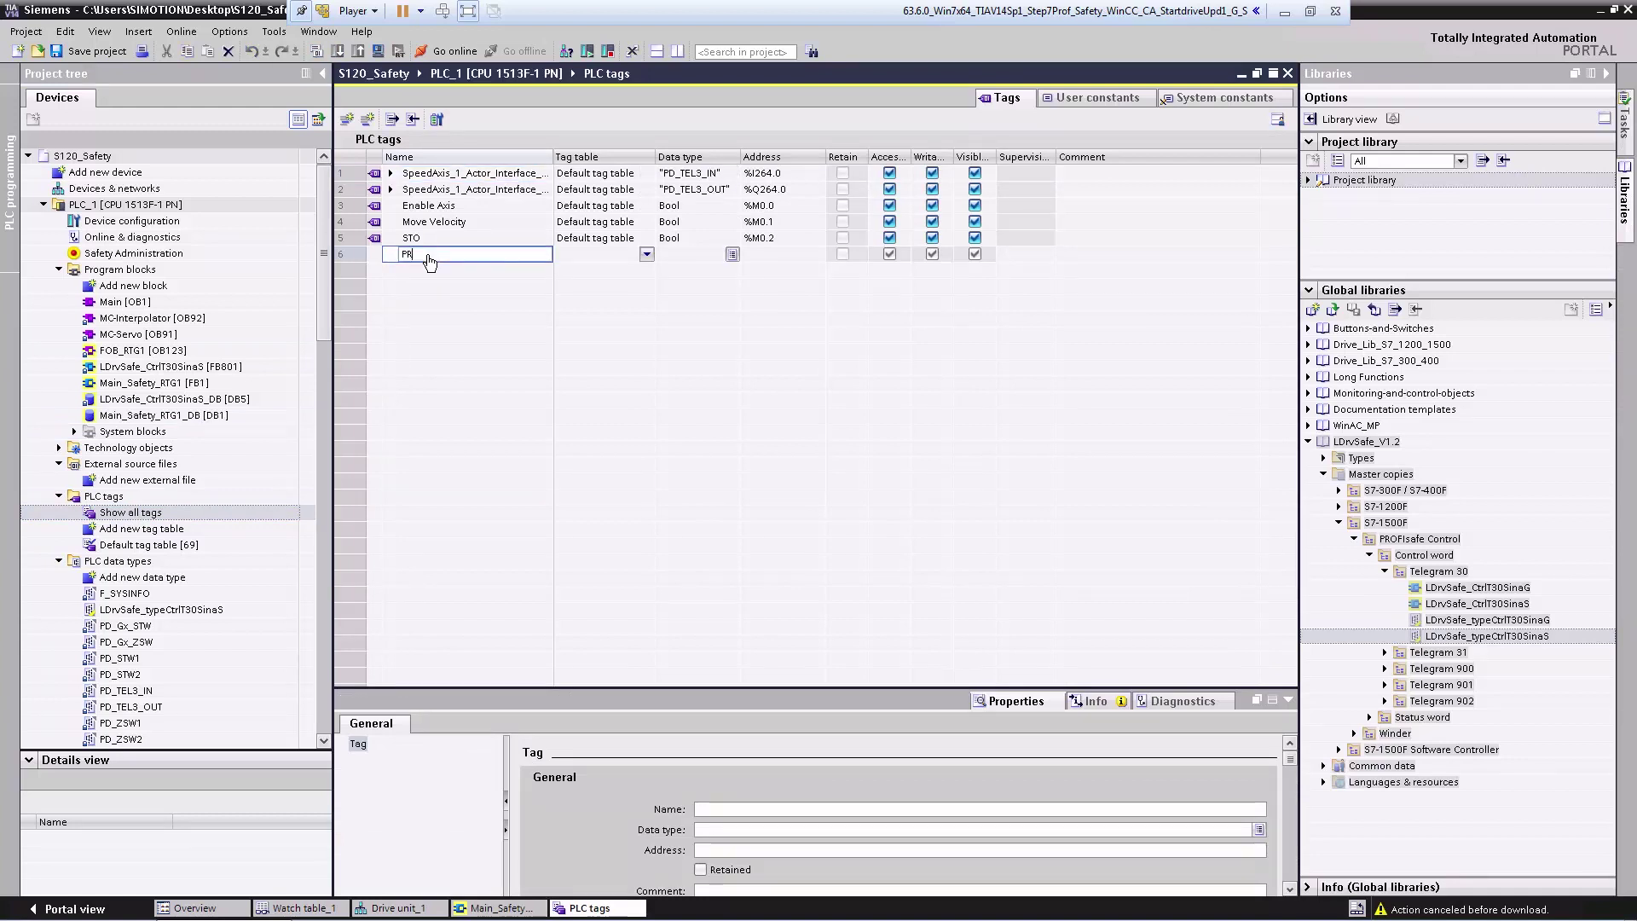
text(OFIsafeS120)
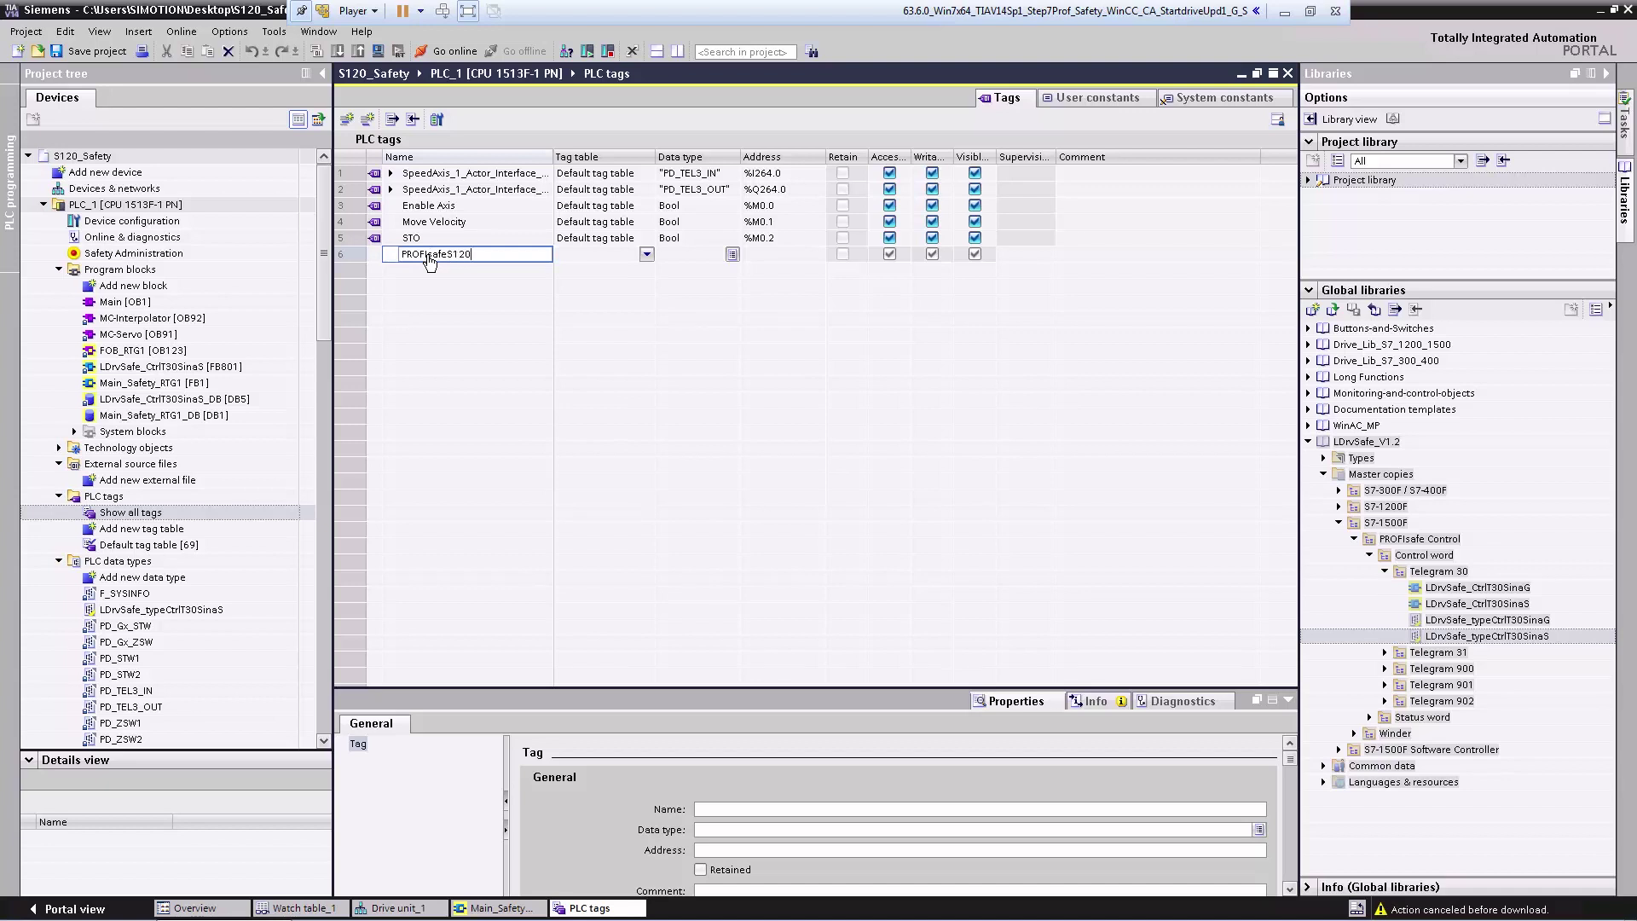
key(Return)
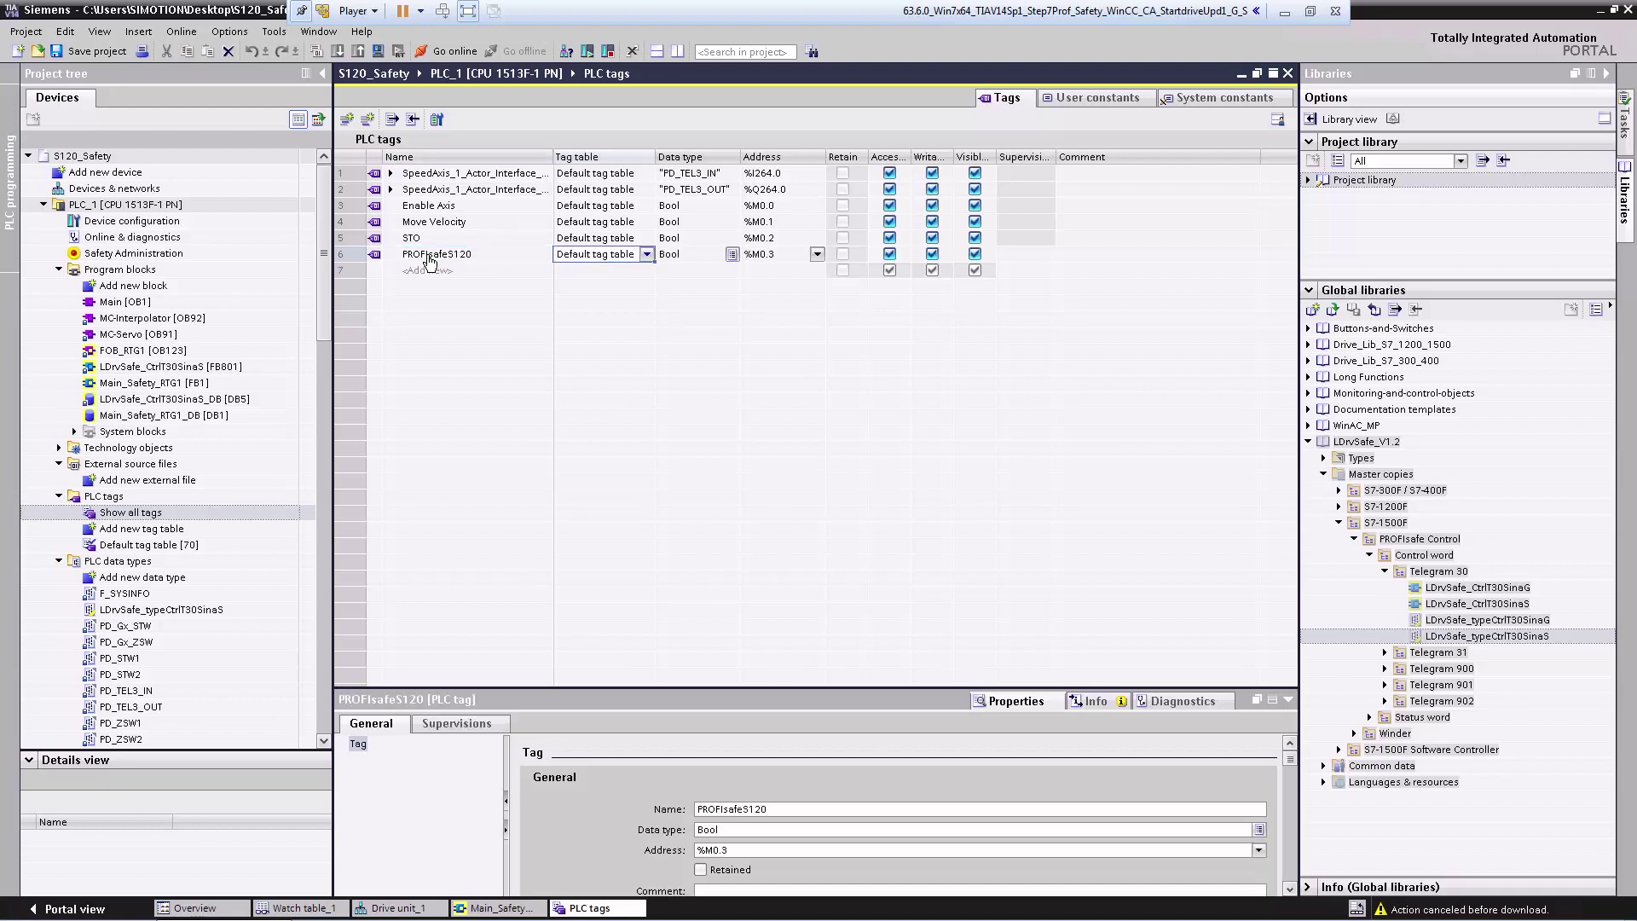
Set PROFIsafeS120's data type to LDrvSafe_typeCtrlT30SinaS, then bring up Drive unit_1.
click(690, 255)
text(ldr)
key(Down)
key(Return)
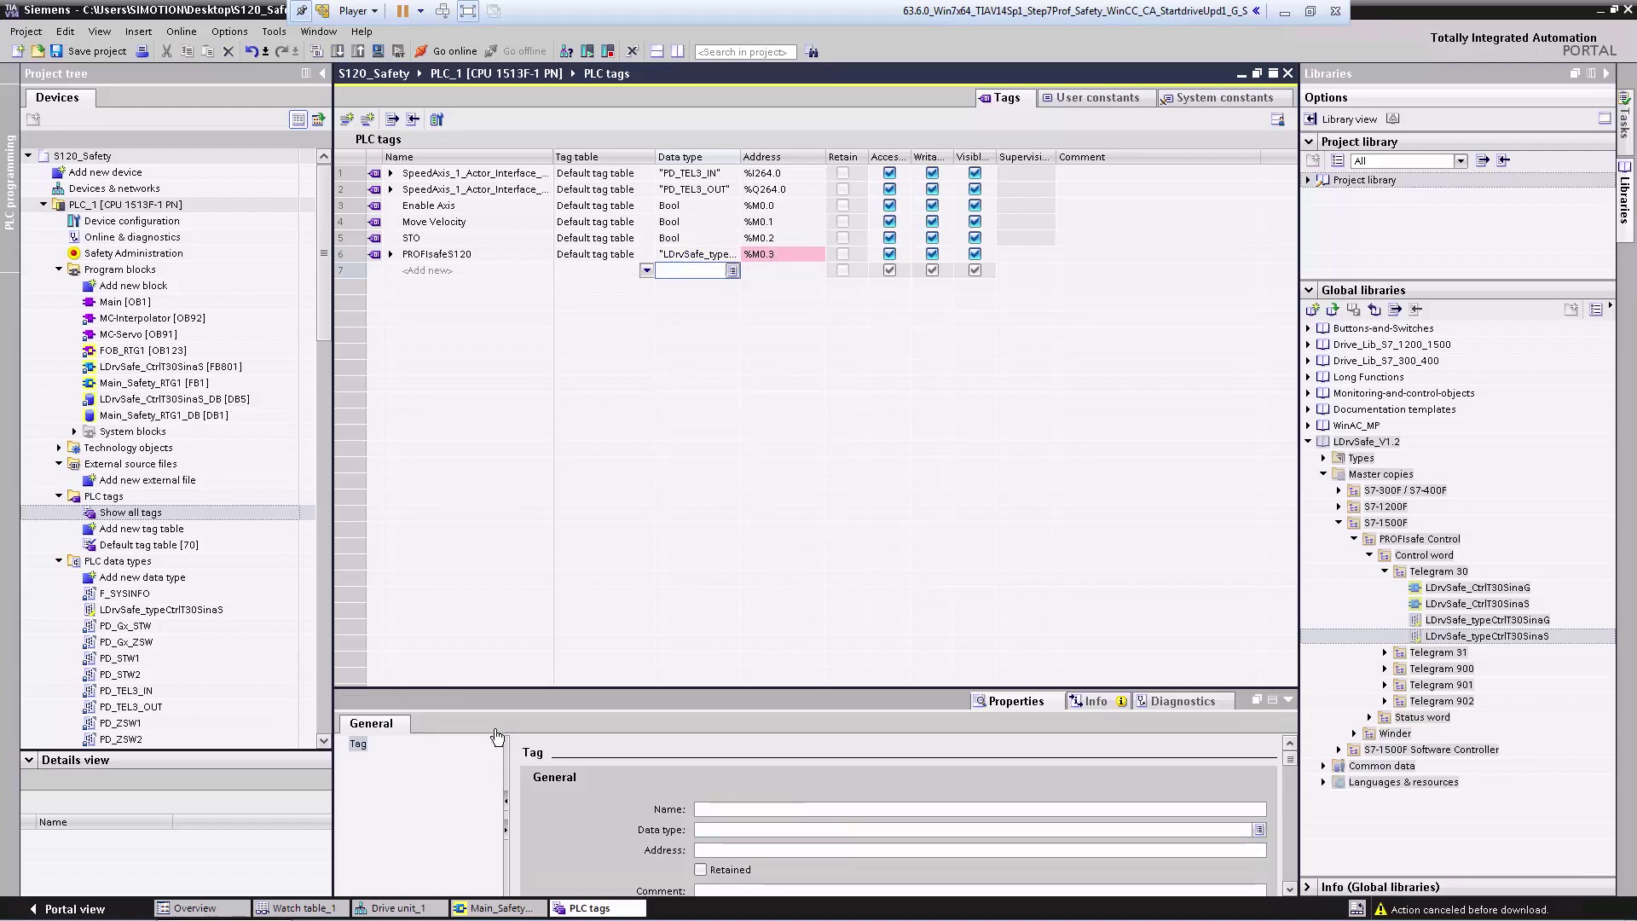
click(389, 909)
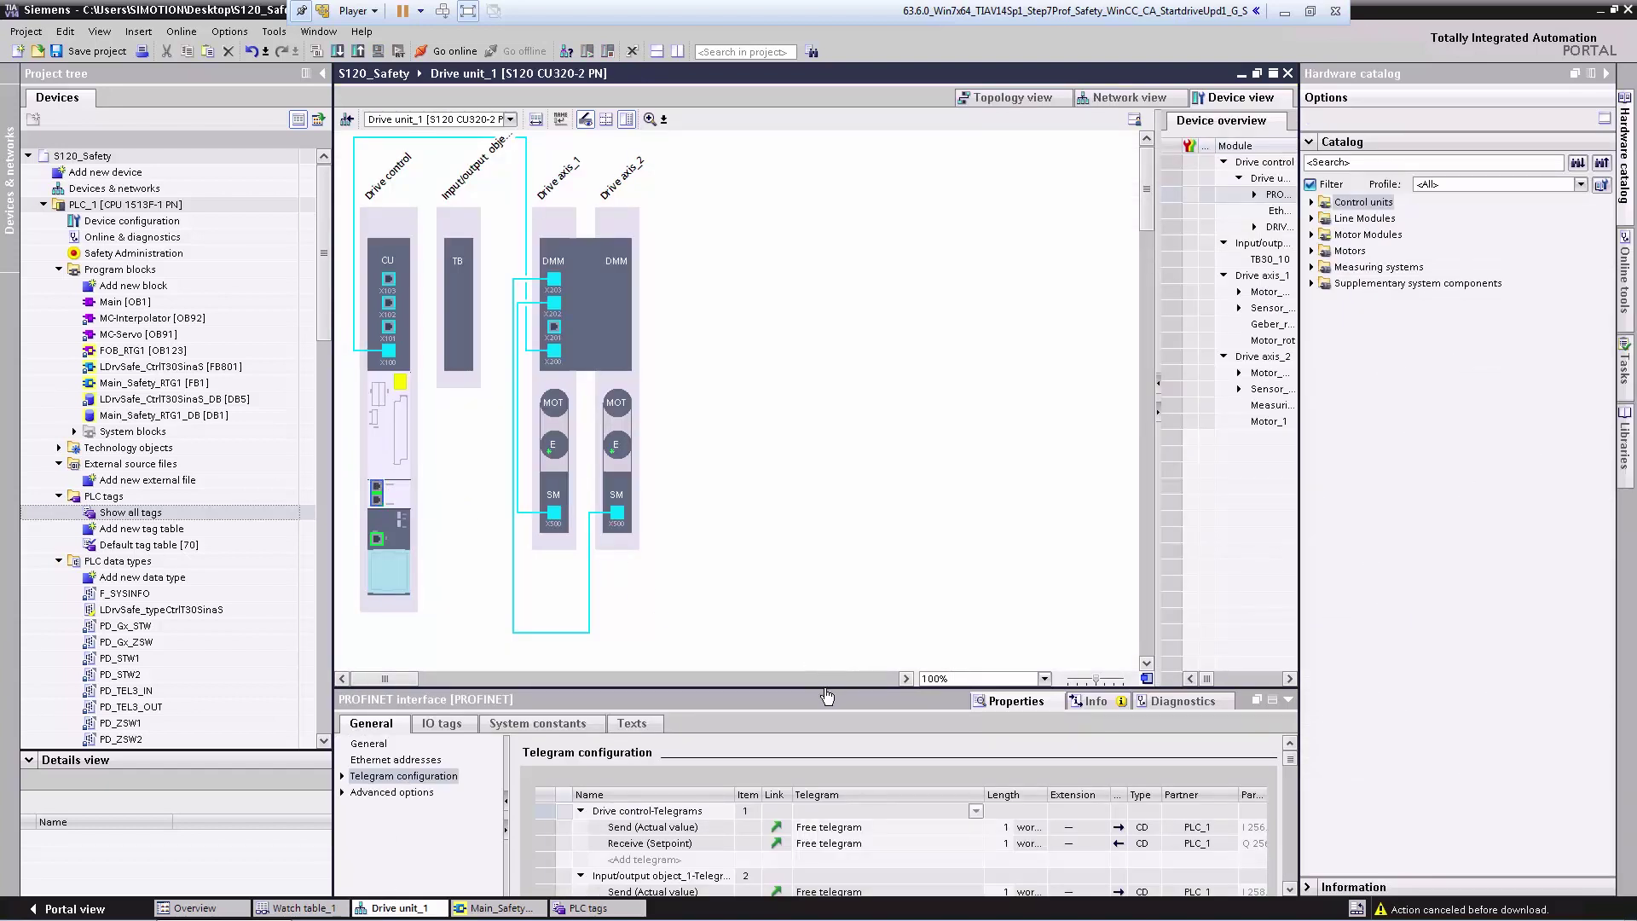
Enlarge Drive unit_1's telegram configuration to show PROFIsafe telegram 30's partner addresses 282…287.
drag(824, 682, 783, 329)
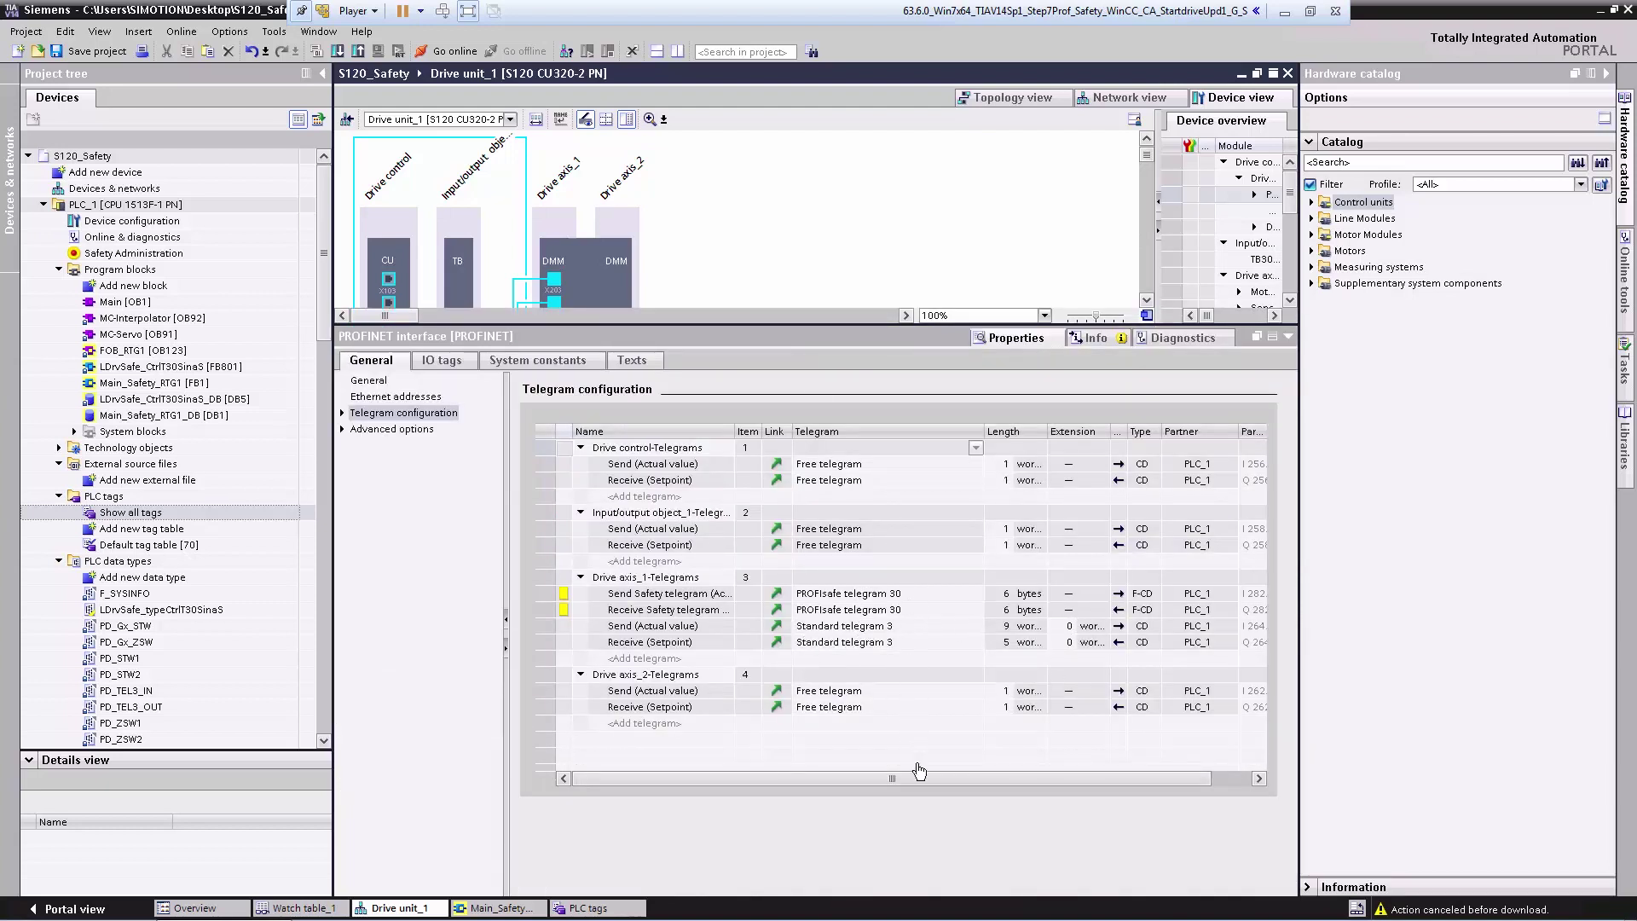
drag(918, 774, 958, 776)
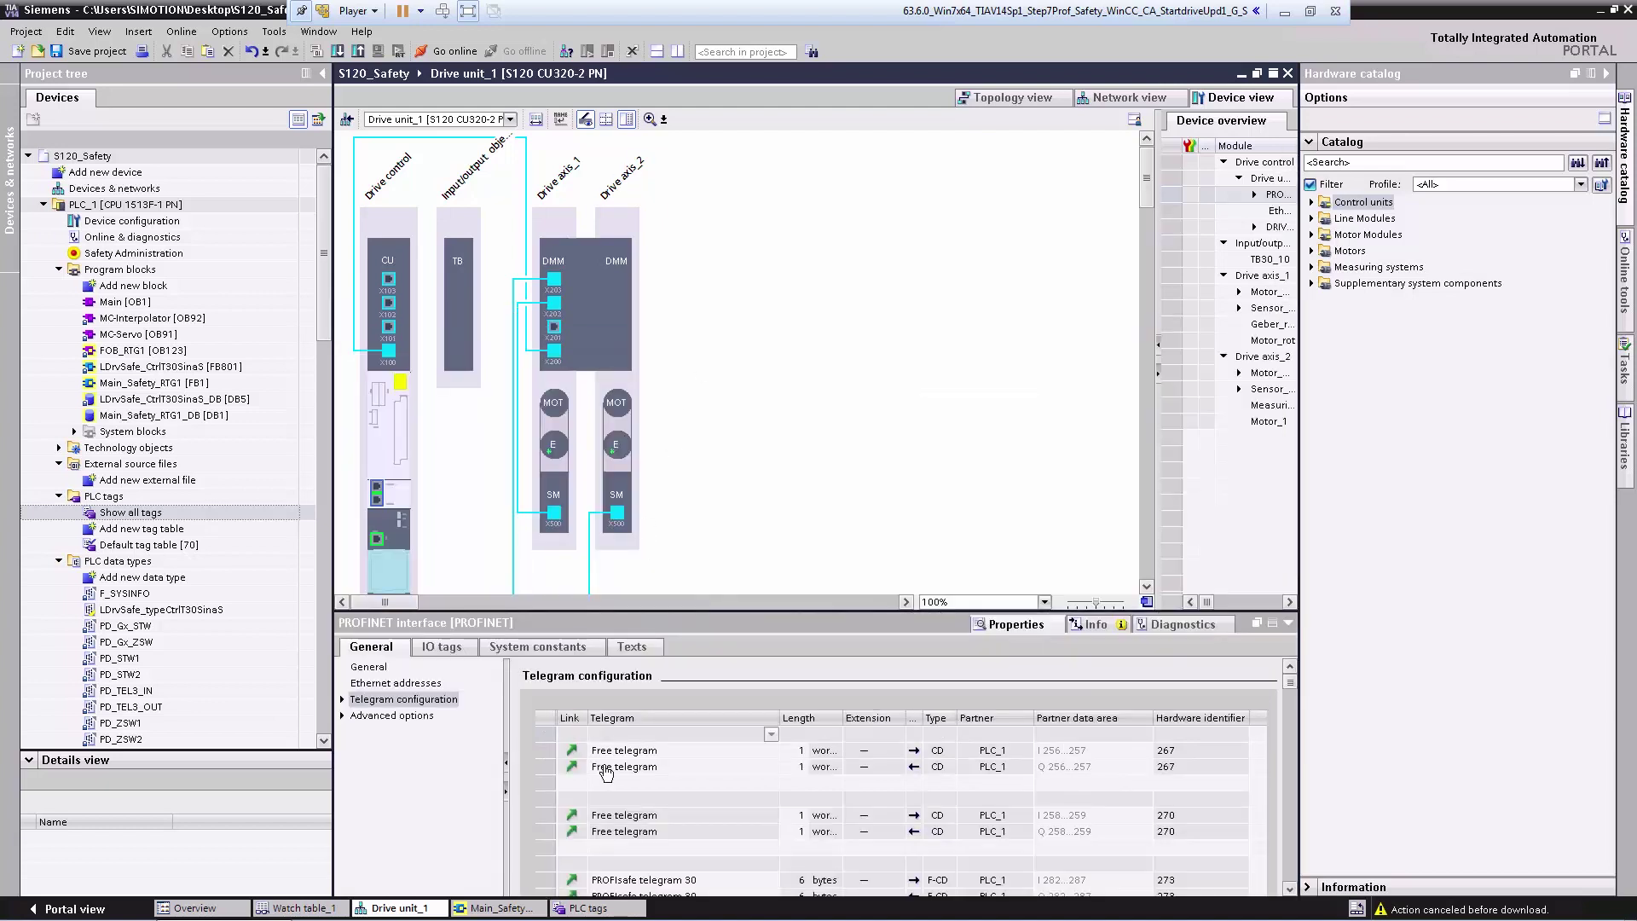
In the PLC tags table, give PROFIsafeS120 the address %Q282.0.
click(605, 909)
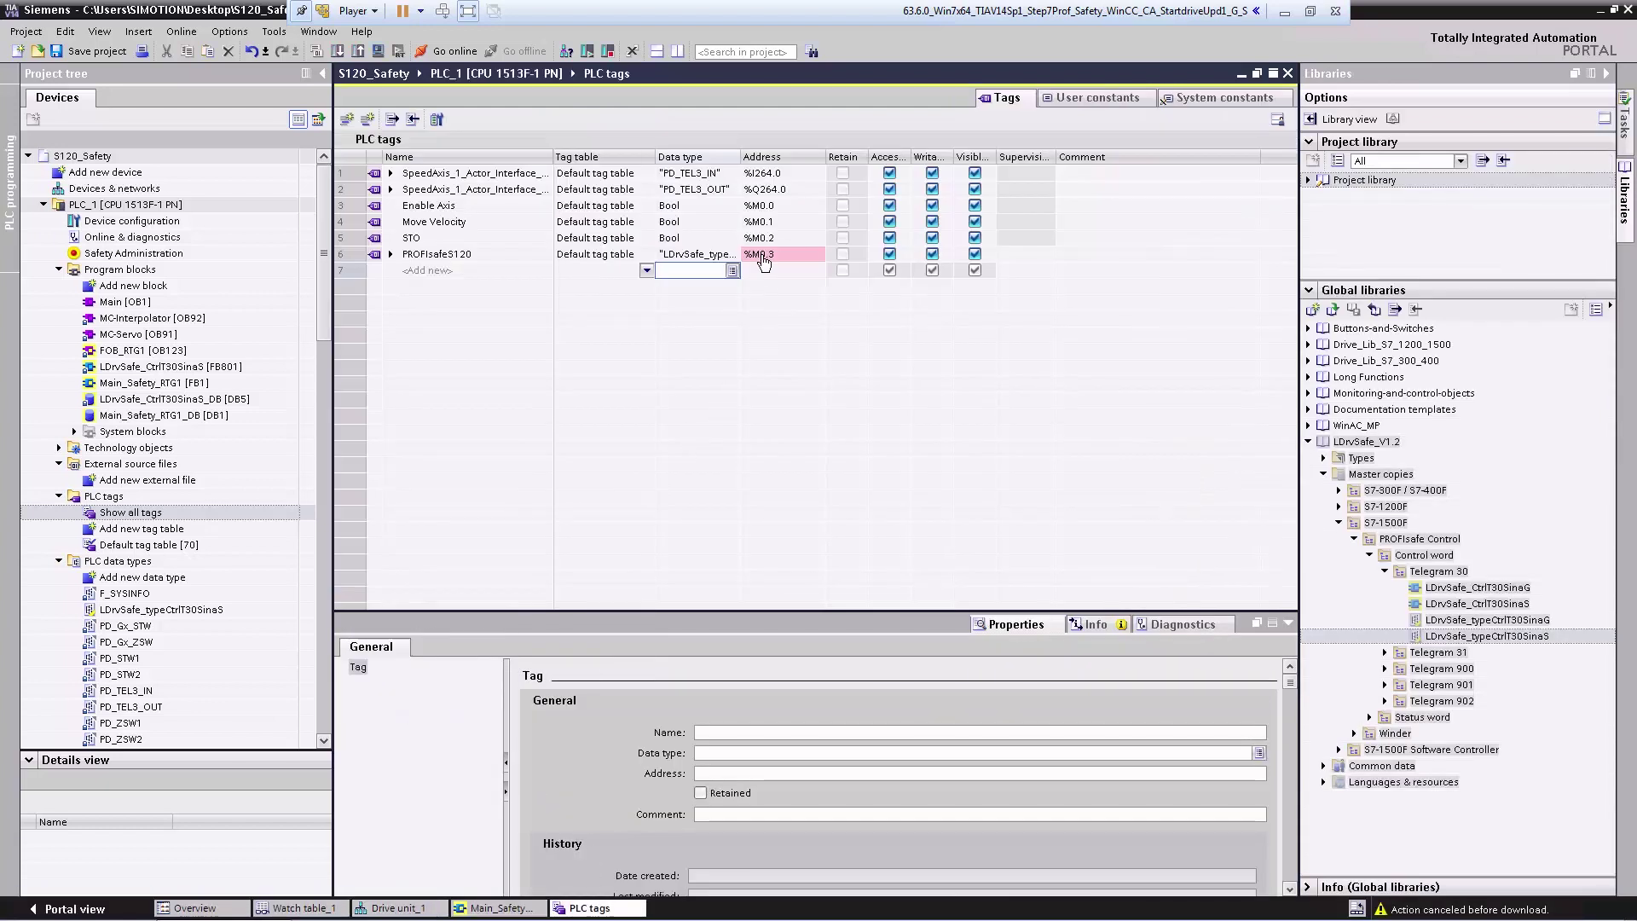
click(763, 258)
text(q282.0)
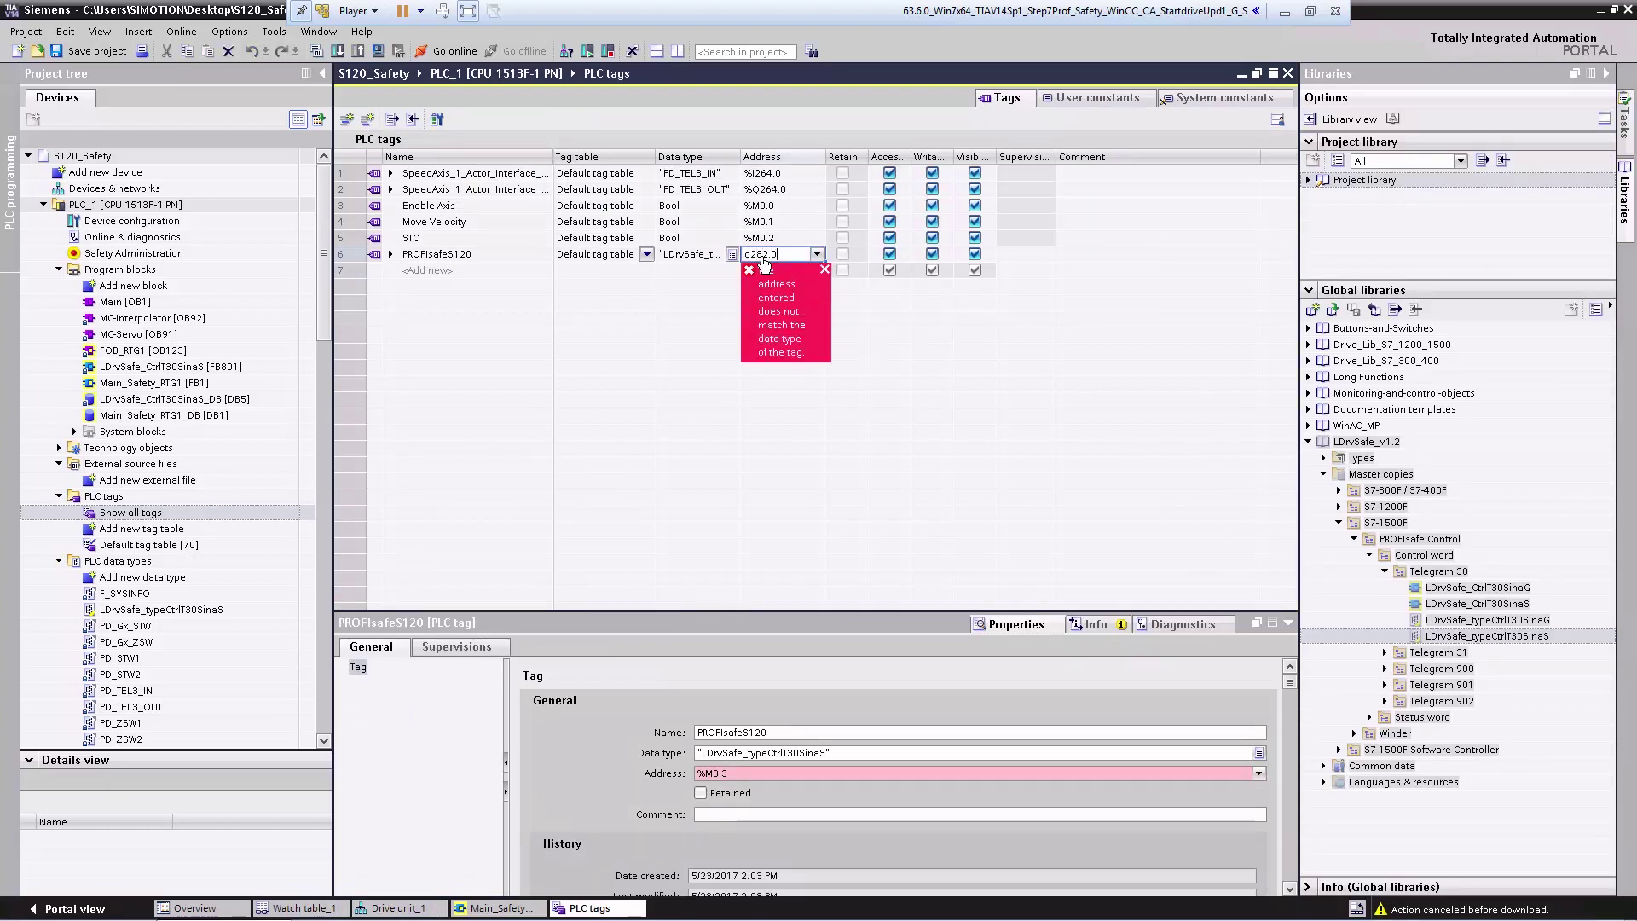
key(Return)
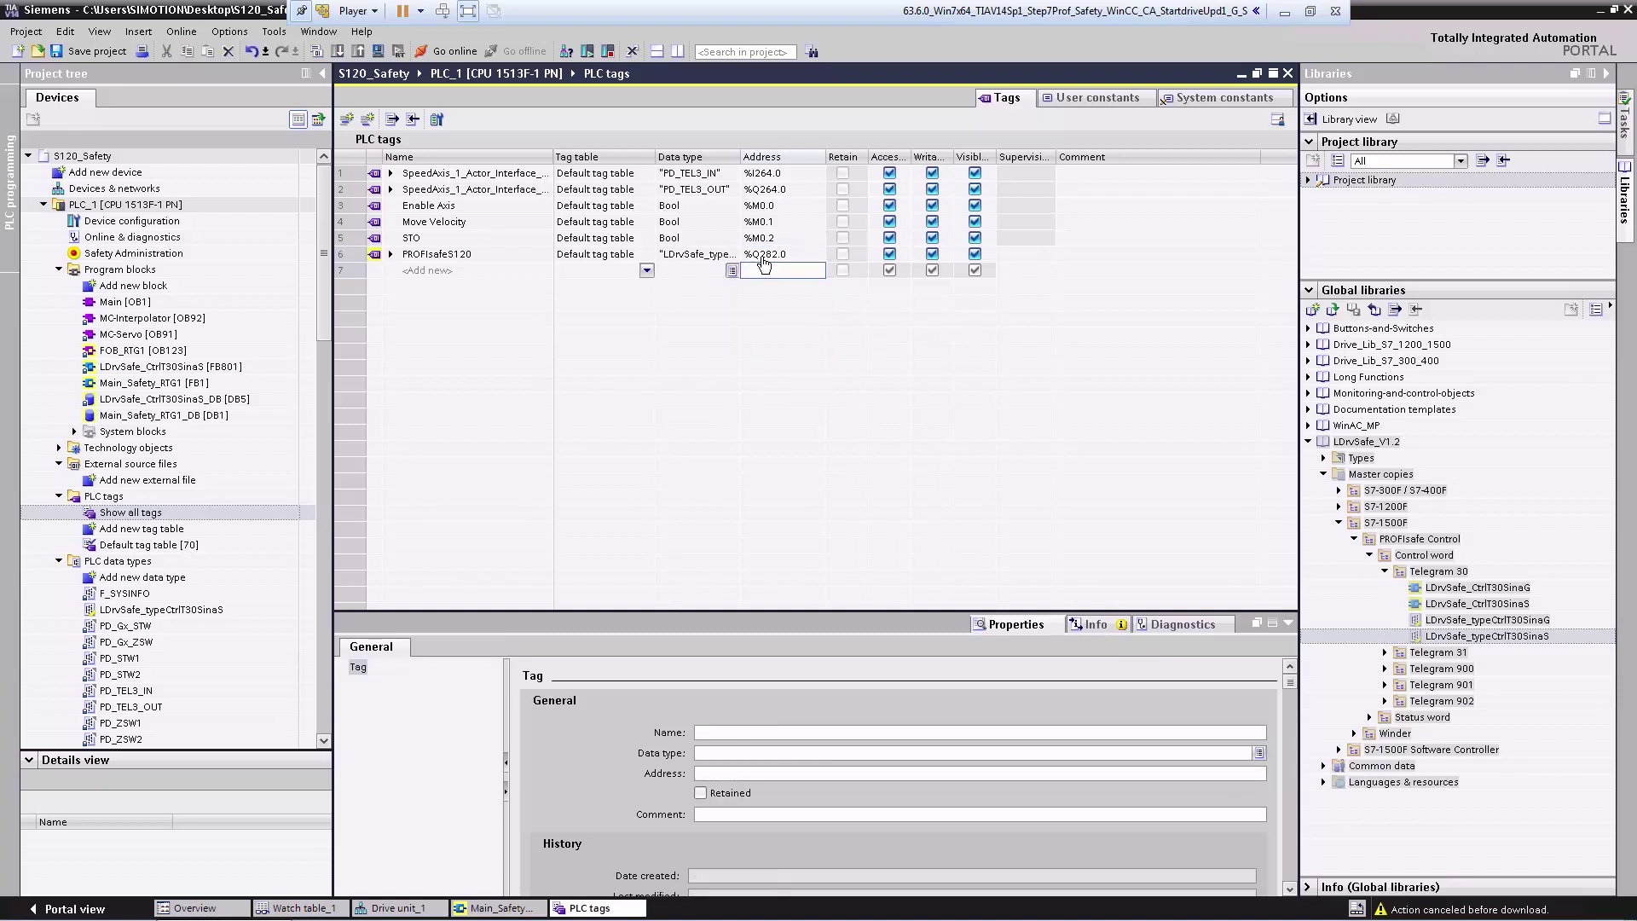
click(426, 257)
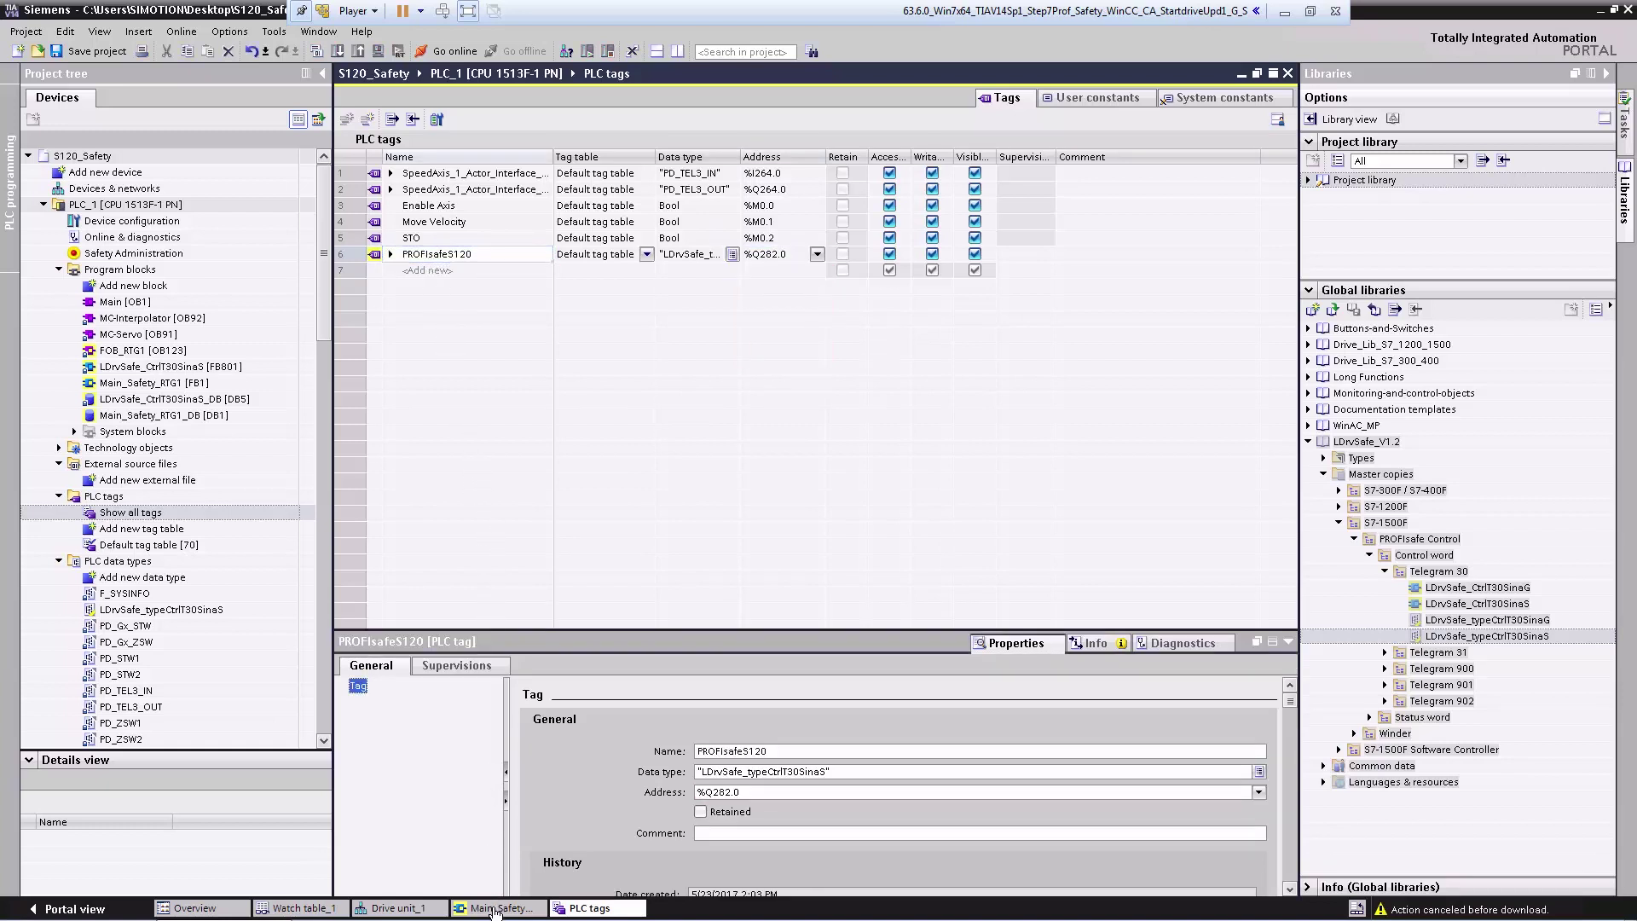
In Main_Safety_RTG1, paste PROFIsafeS120 onto the LDrvSafe_CtrlT30SinaS telegram output.
click(492, 908)
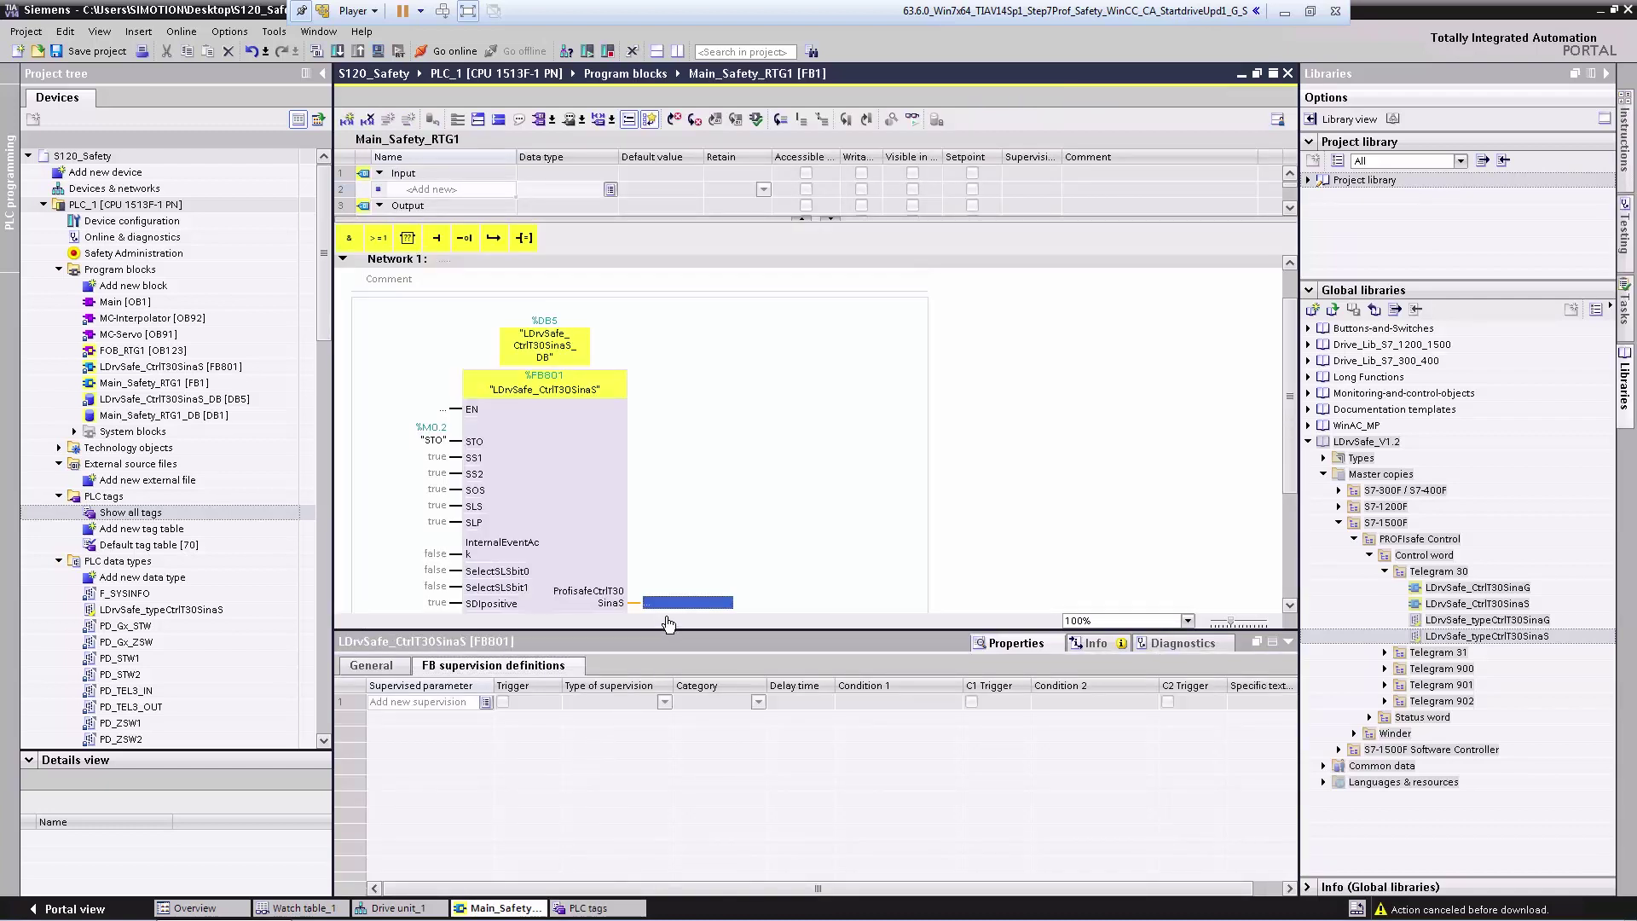
scroll(669, 612, down, 2)
scroll(668, 612, down, 2)
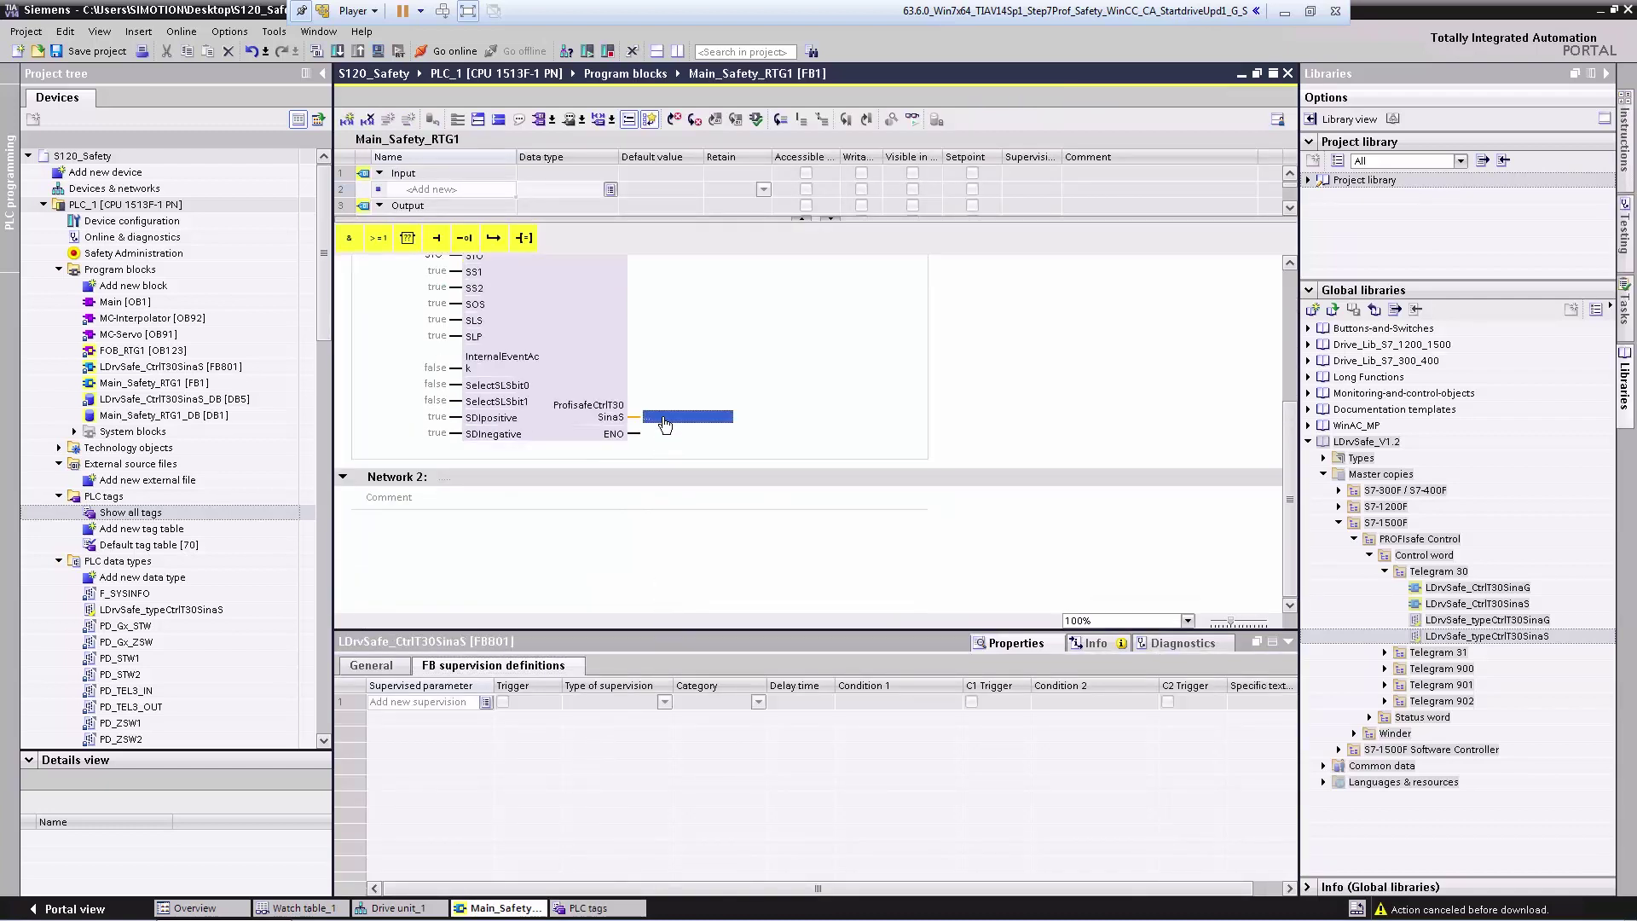
text(PROFIsafeS120)
scroll(665, 410, up, 7)
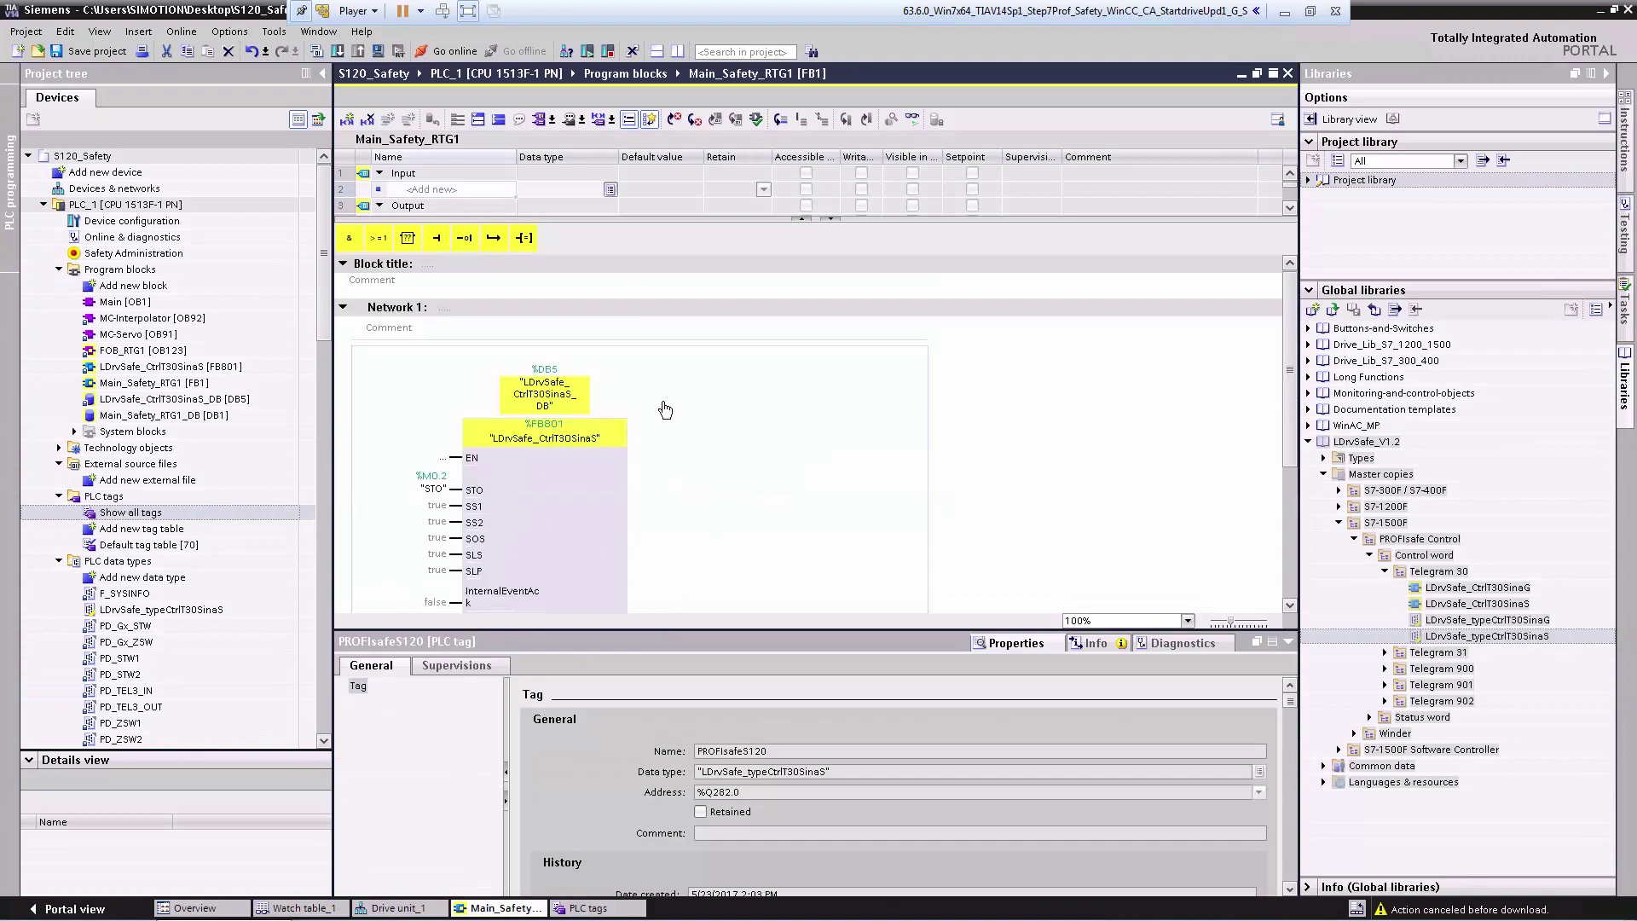
Download hardware and software changes to PLC_1, choosing to stop all modules before loading.
right_click(141, 207)
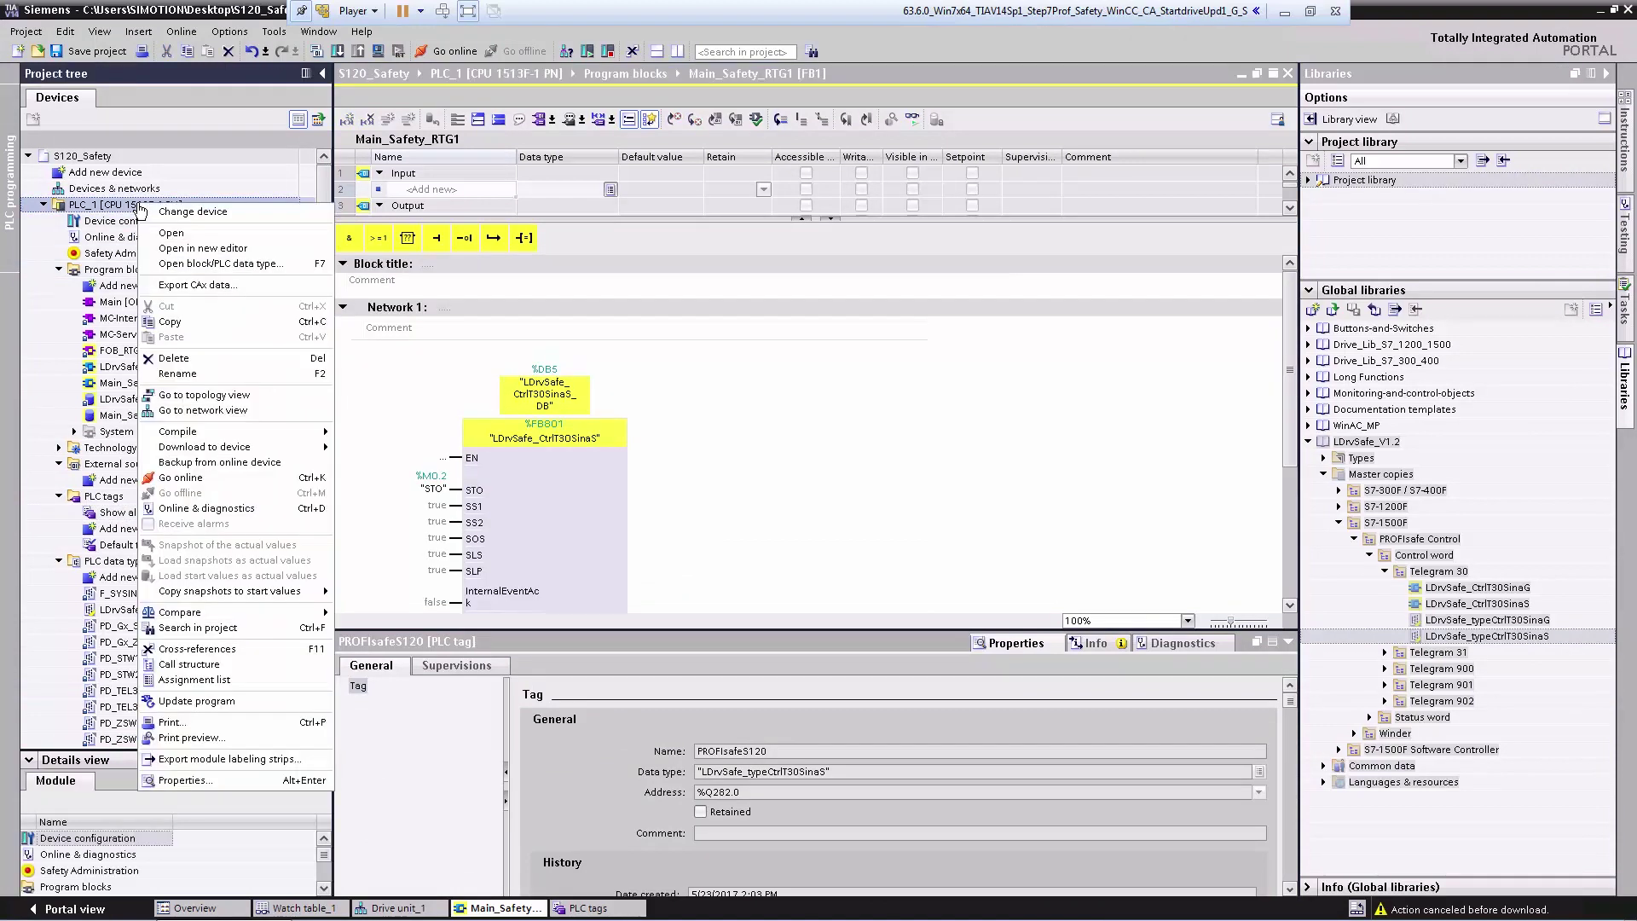
mouse_move(274, 447)
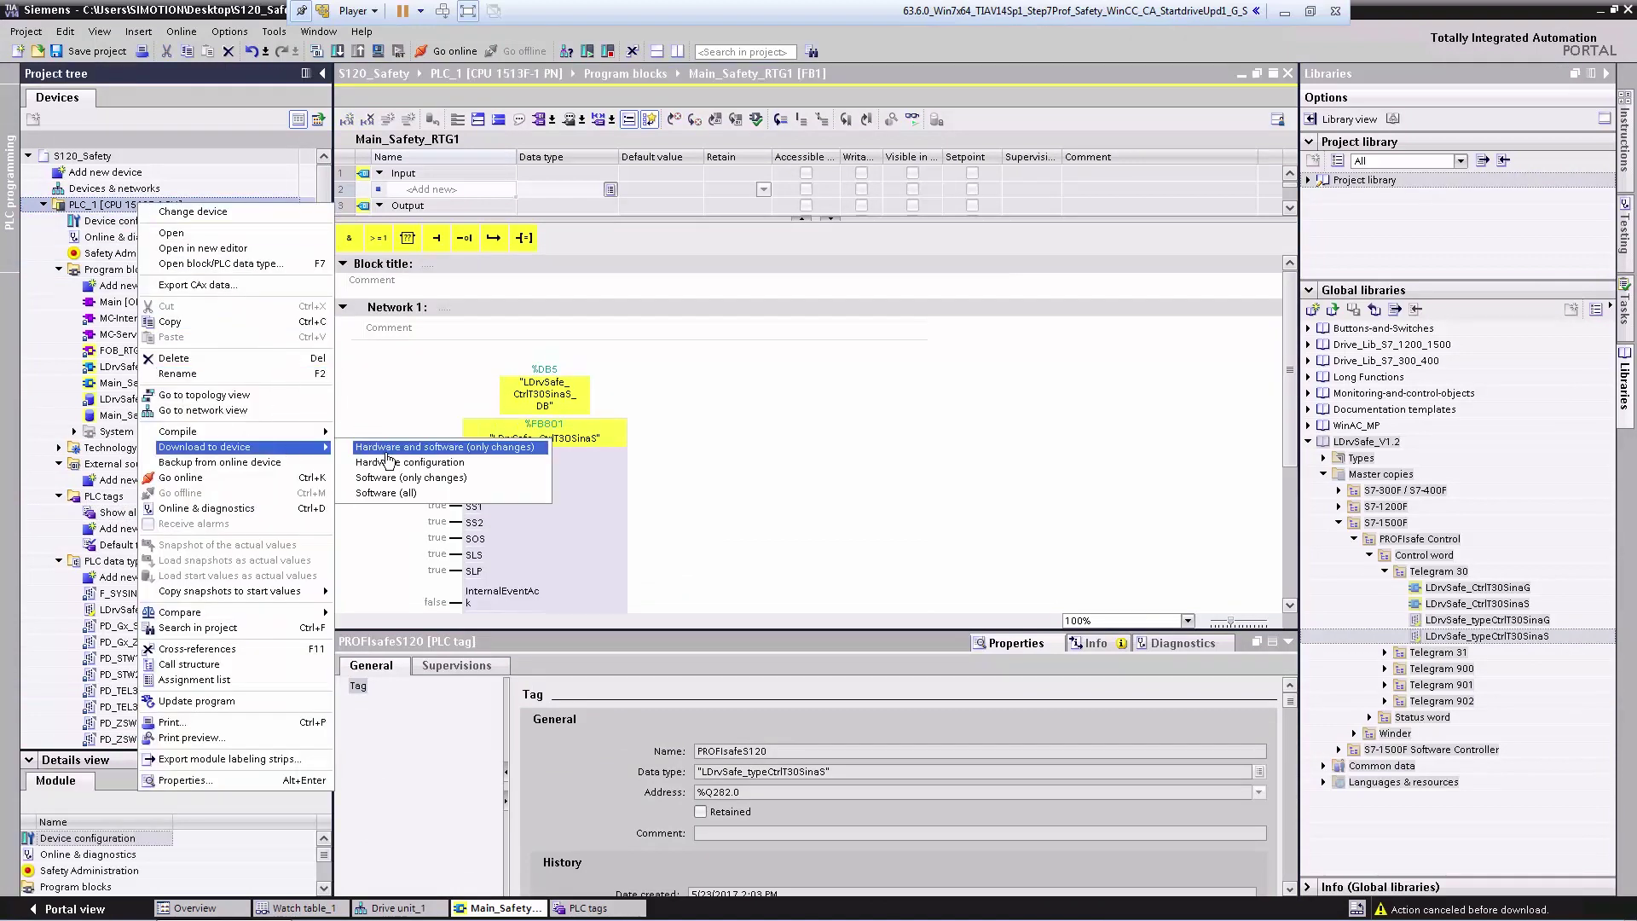
click(390, 452)
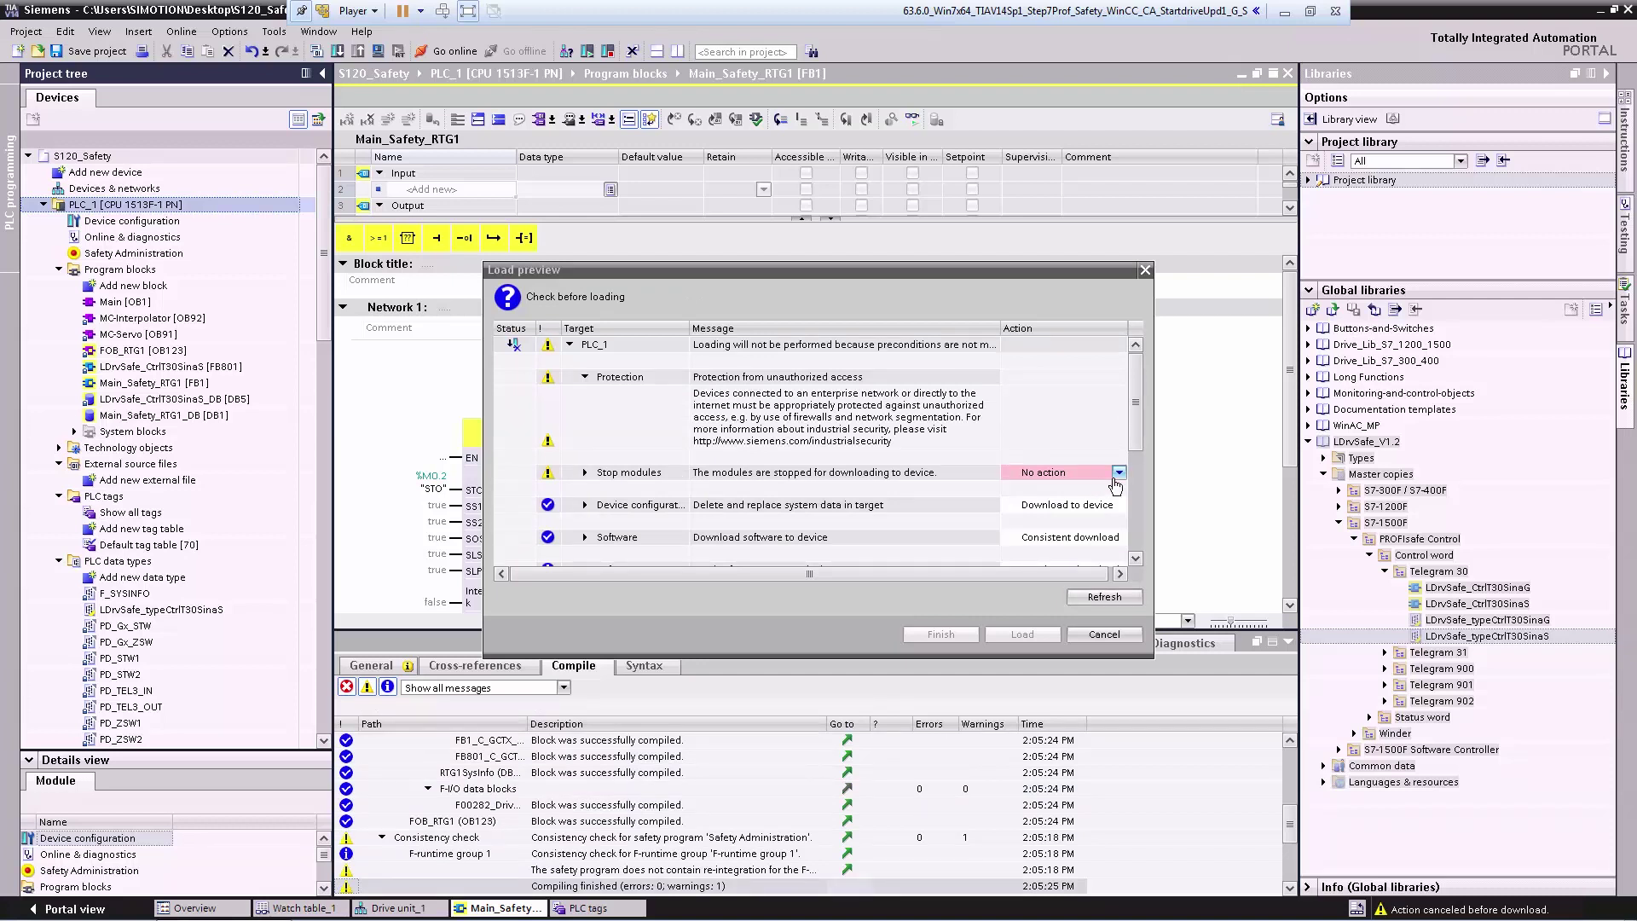
click(1119, 474)
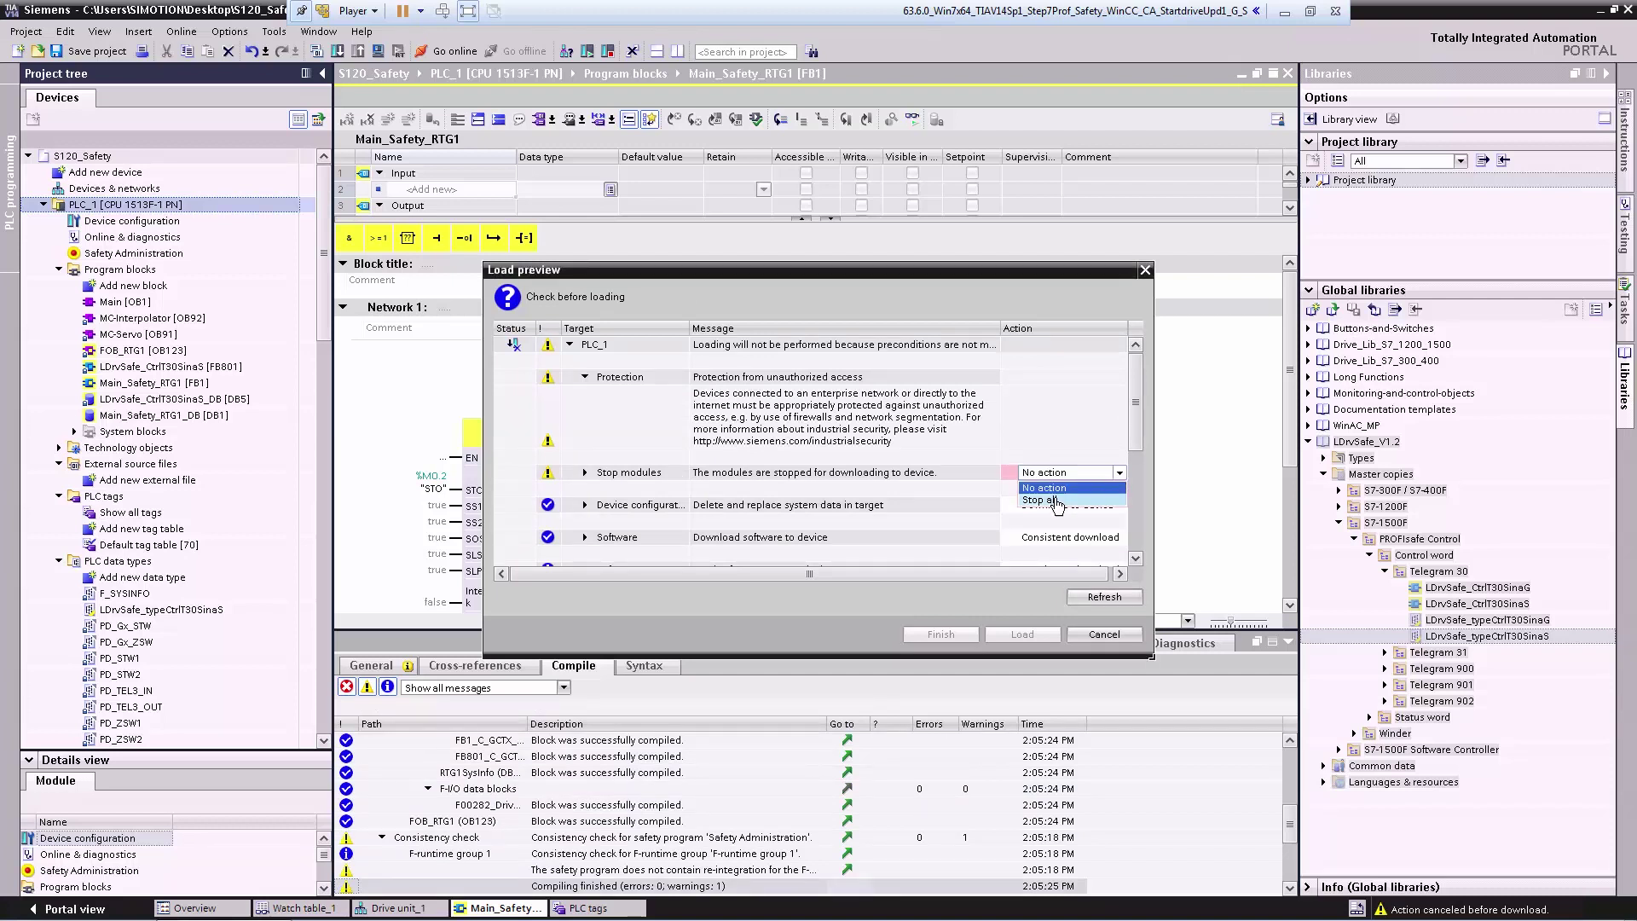
click(1040, 499)
click(1021, 637)
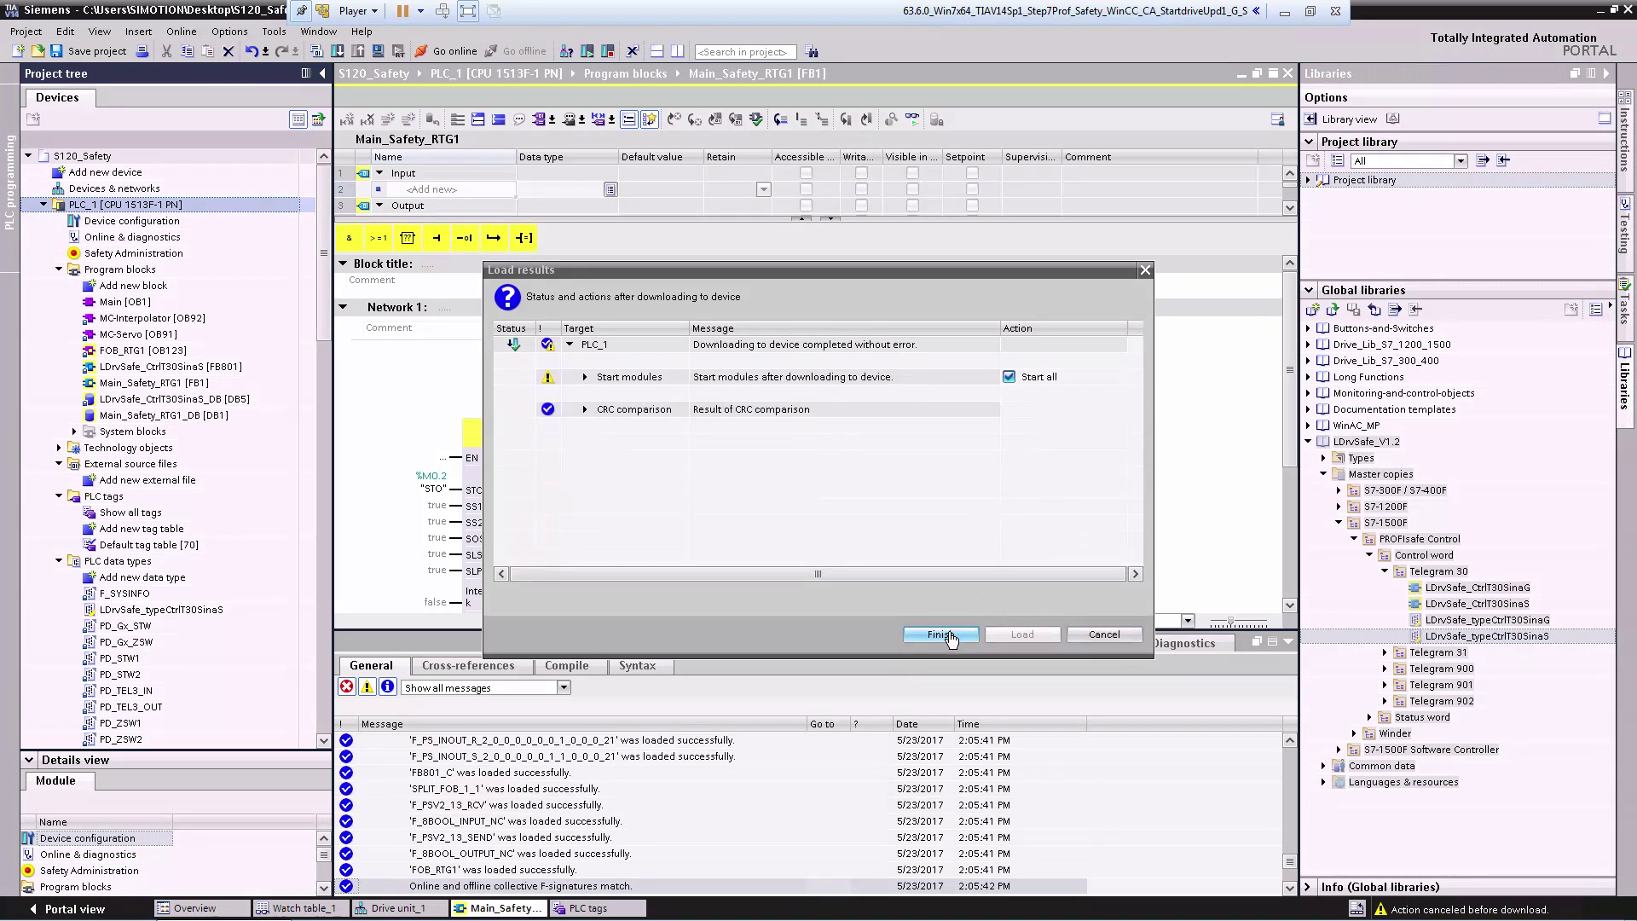
Finish the PLC_1 download and expand Drive unit_1 to go online with it.
click(949, 635)
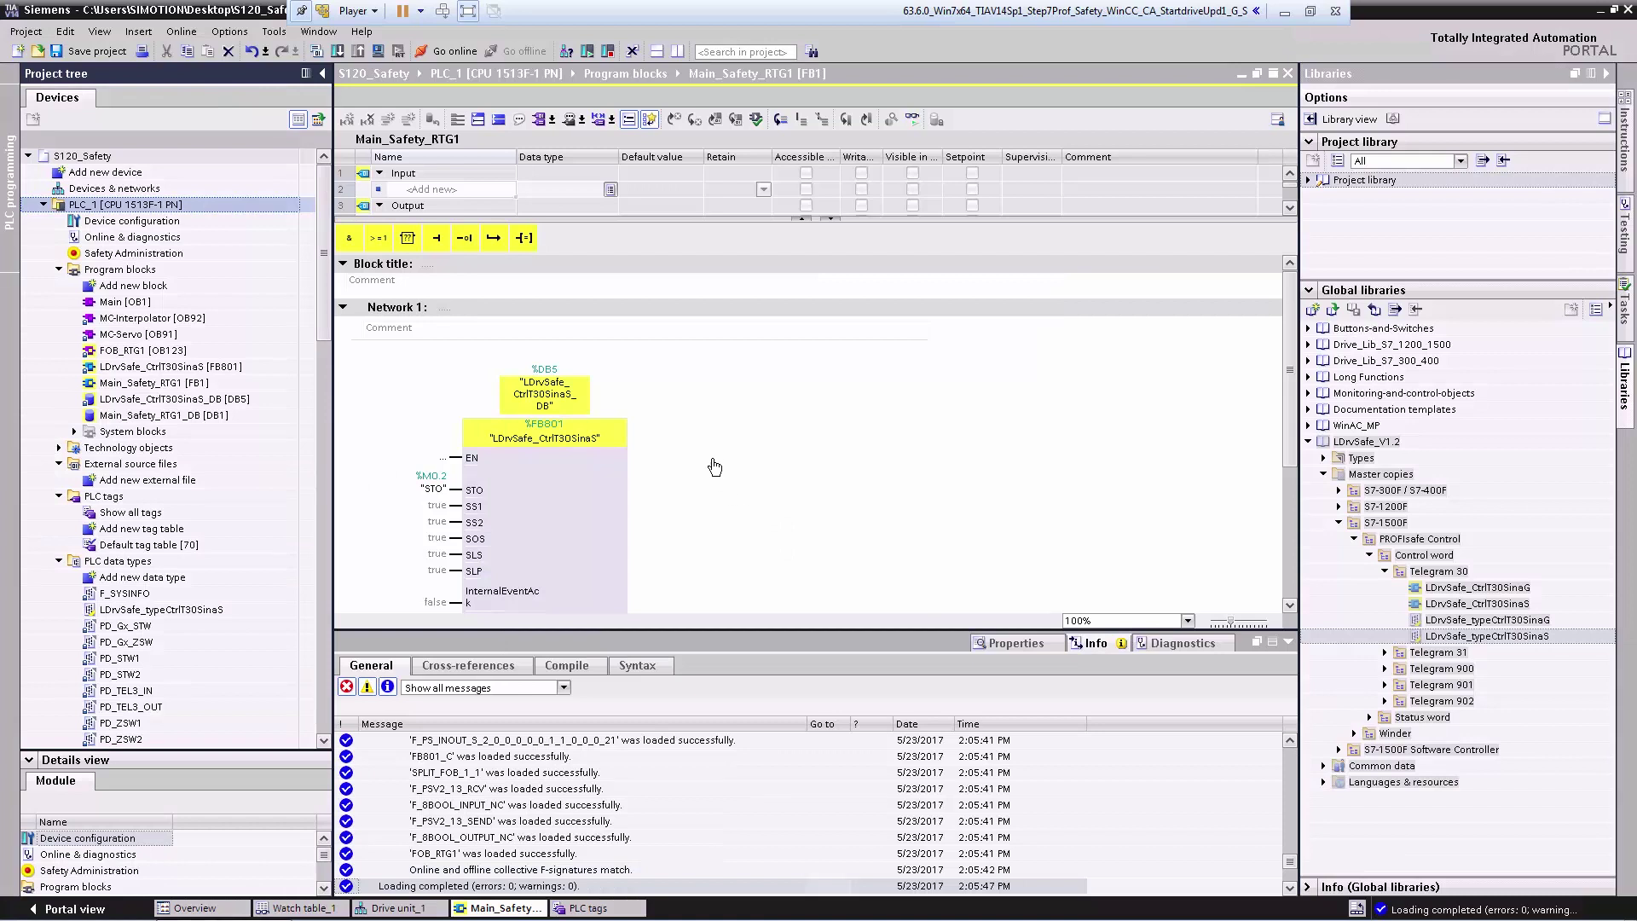
click(43, 206)
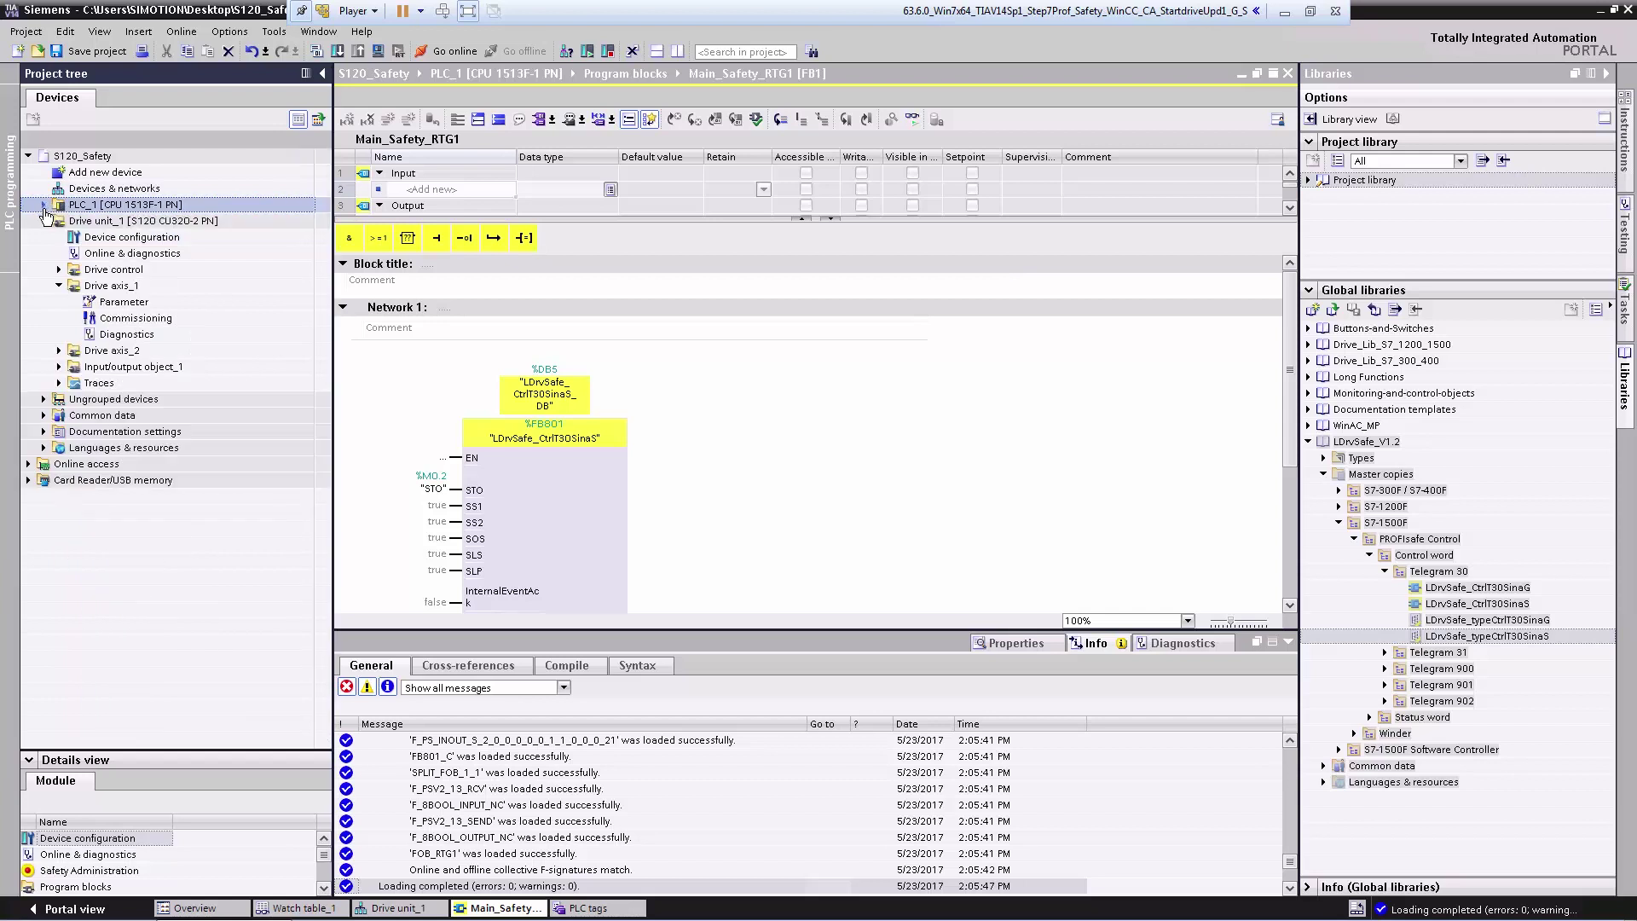
double_click(97, 221)
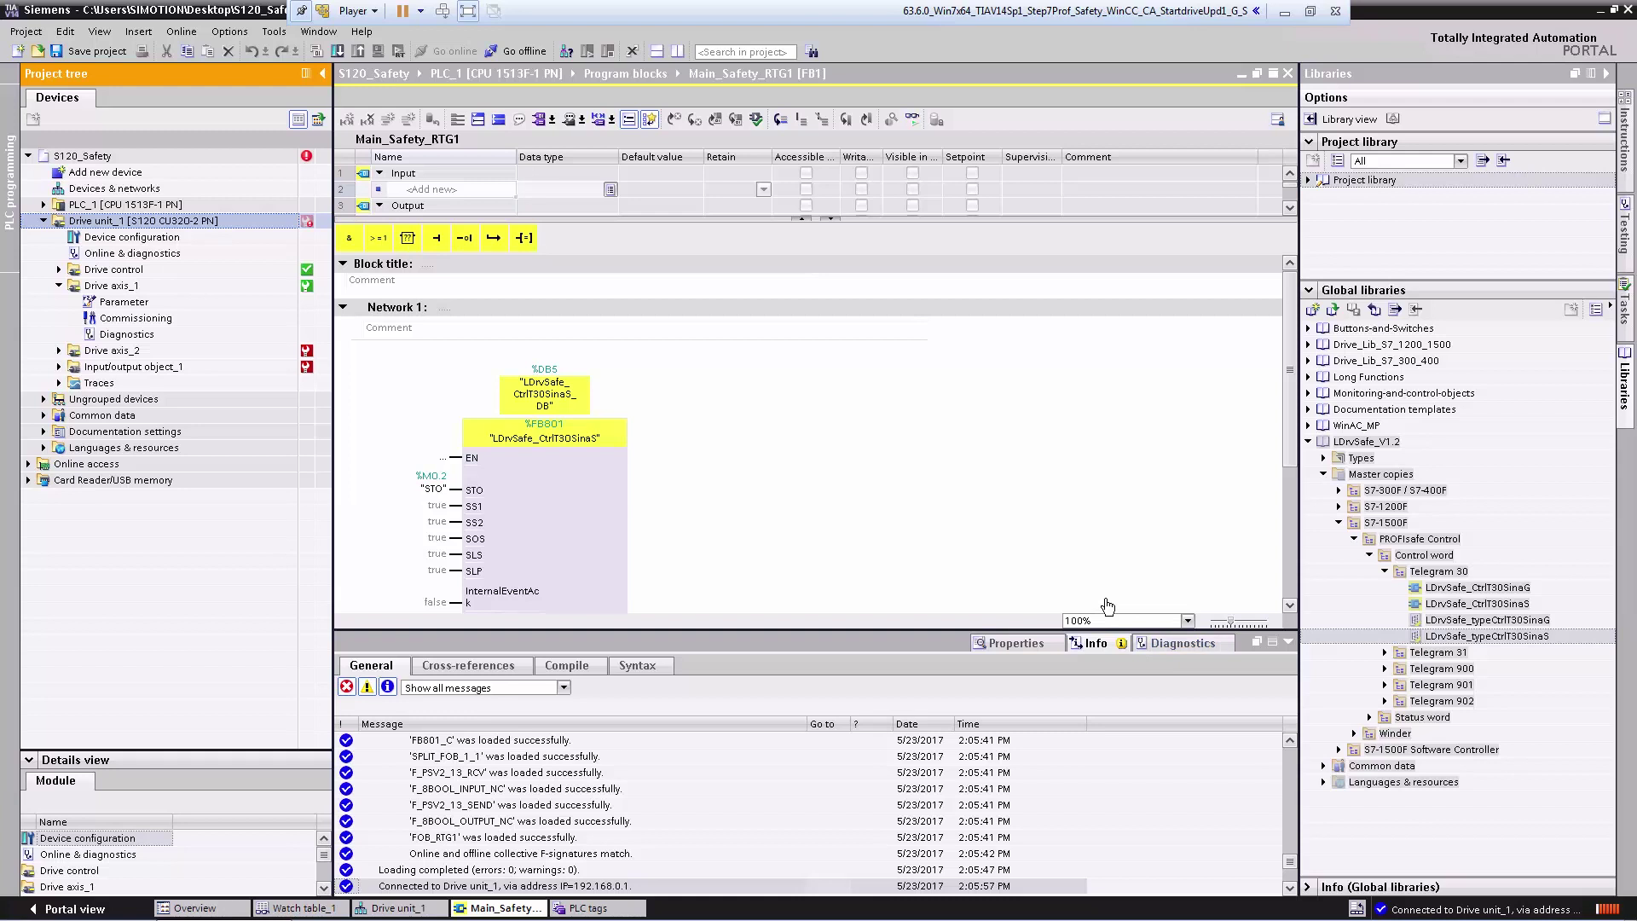
Acknowledge Drive unit_1's two F01910 fieldbus setpoint timeout alarms in the alarm display.
click(1181, 645)
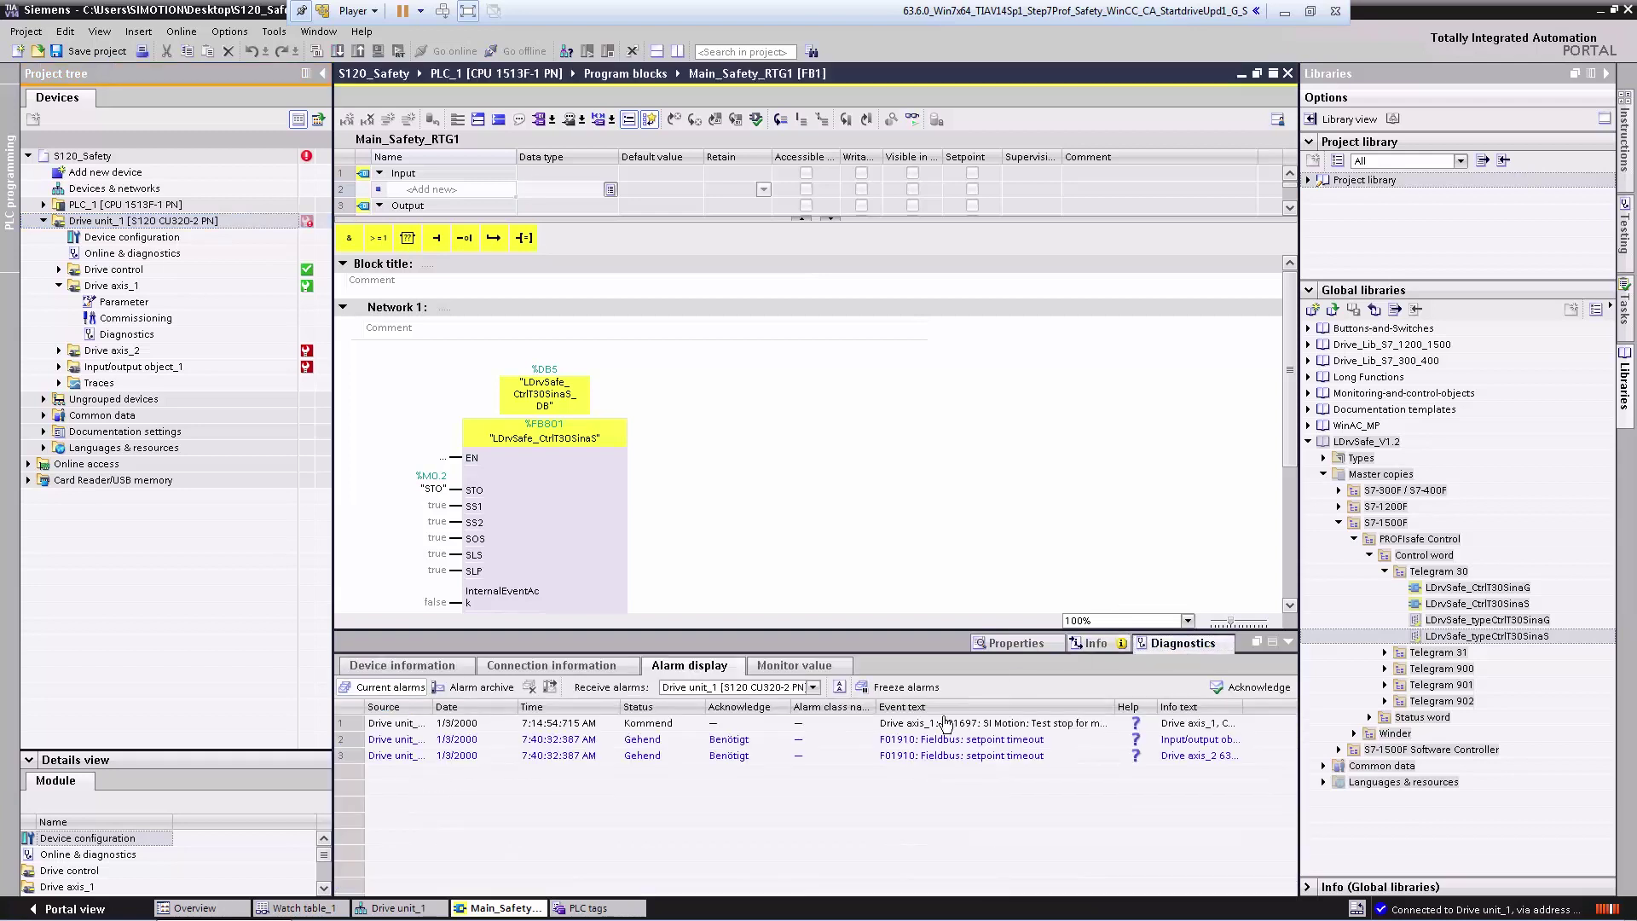
click(849, 740)
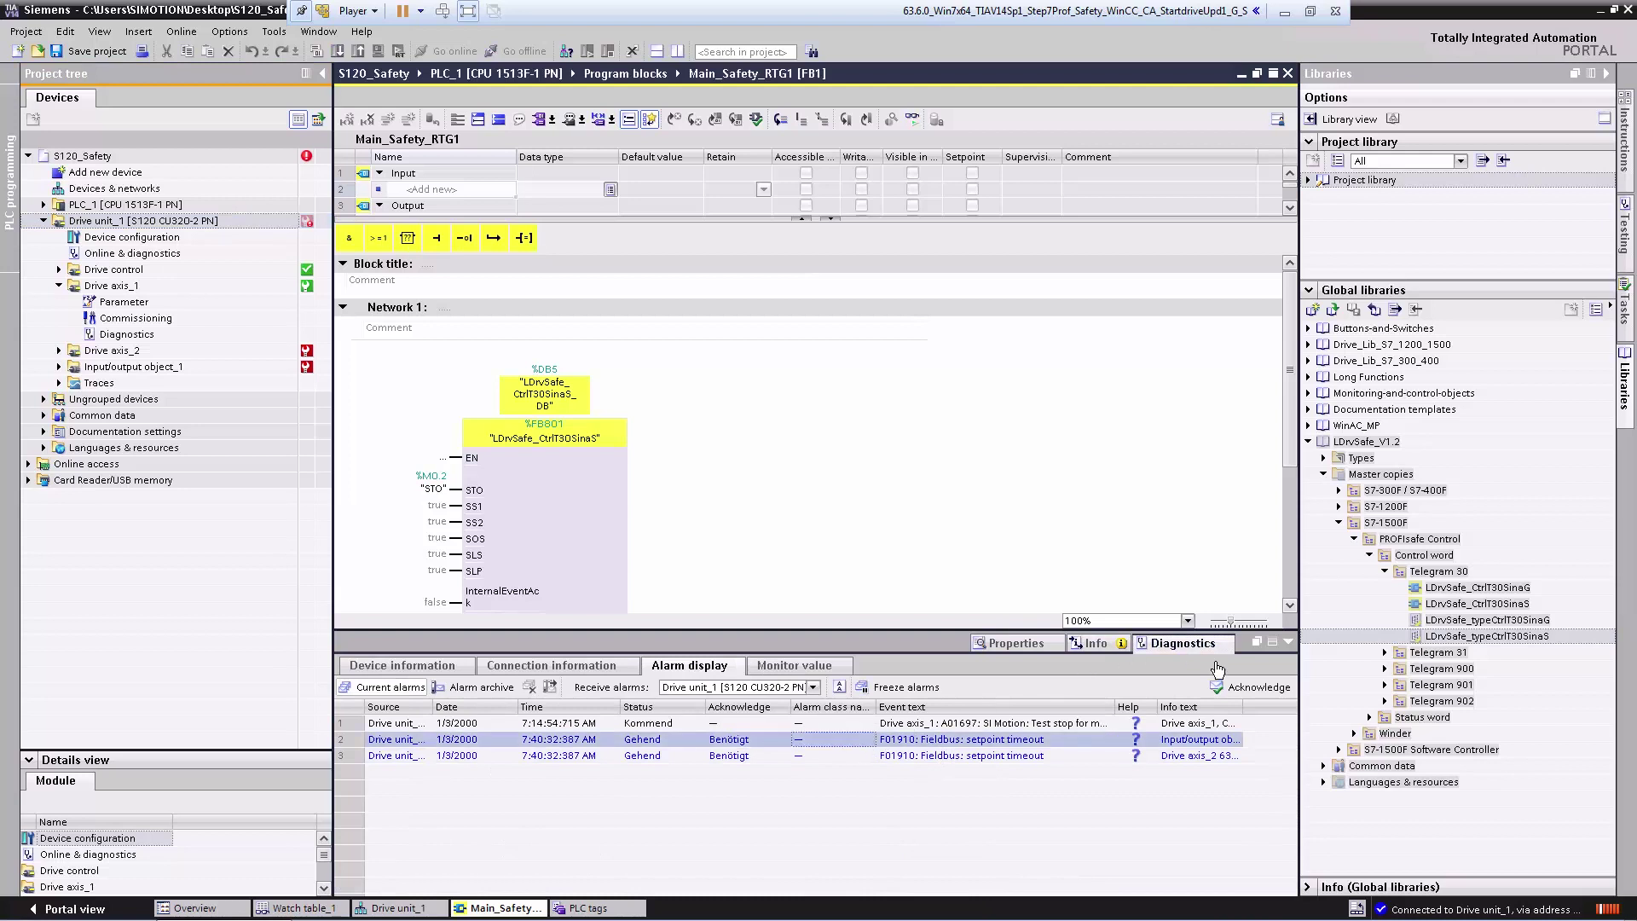
click(1236, 689)
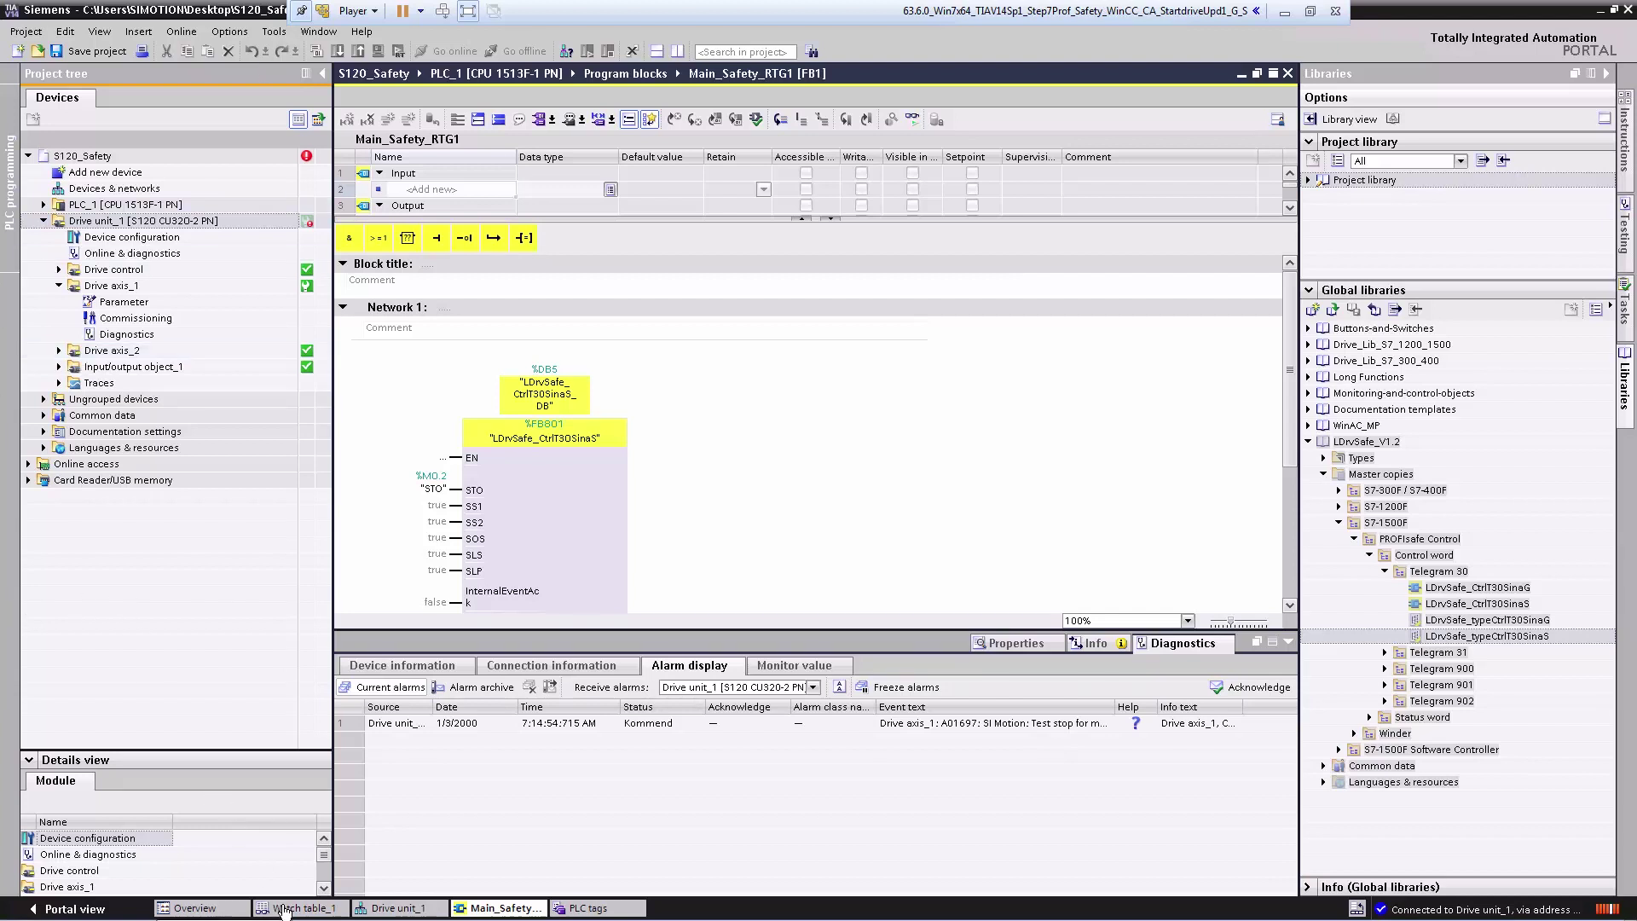
In Watch table_1, modify STO to TRUE.
click(283, 907)
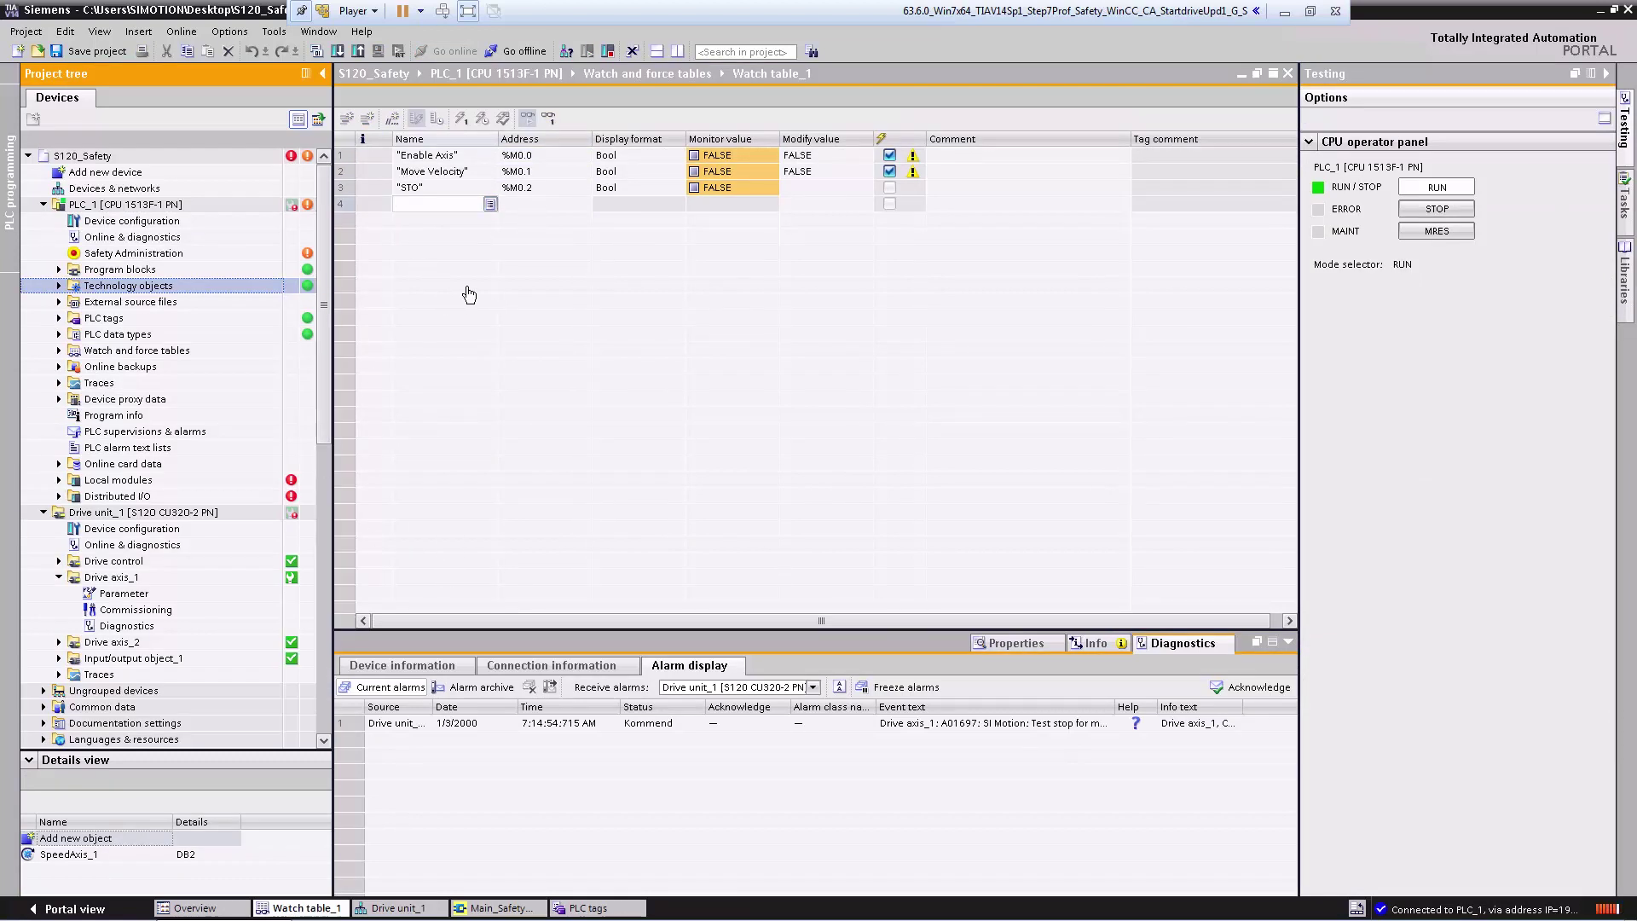
click(702, 192)
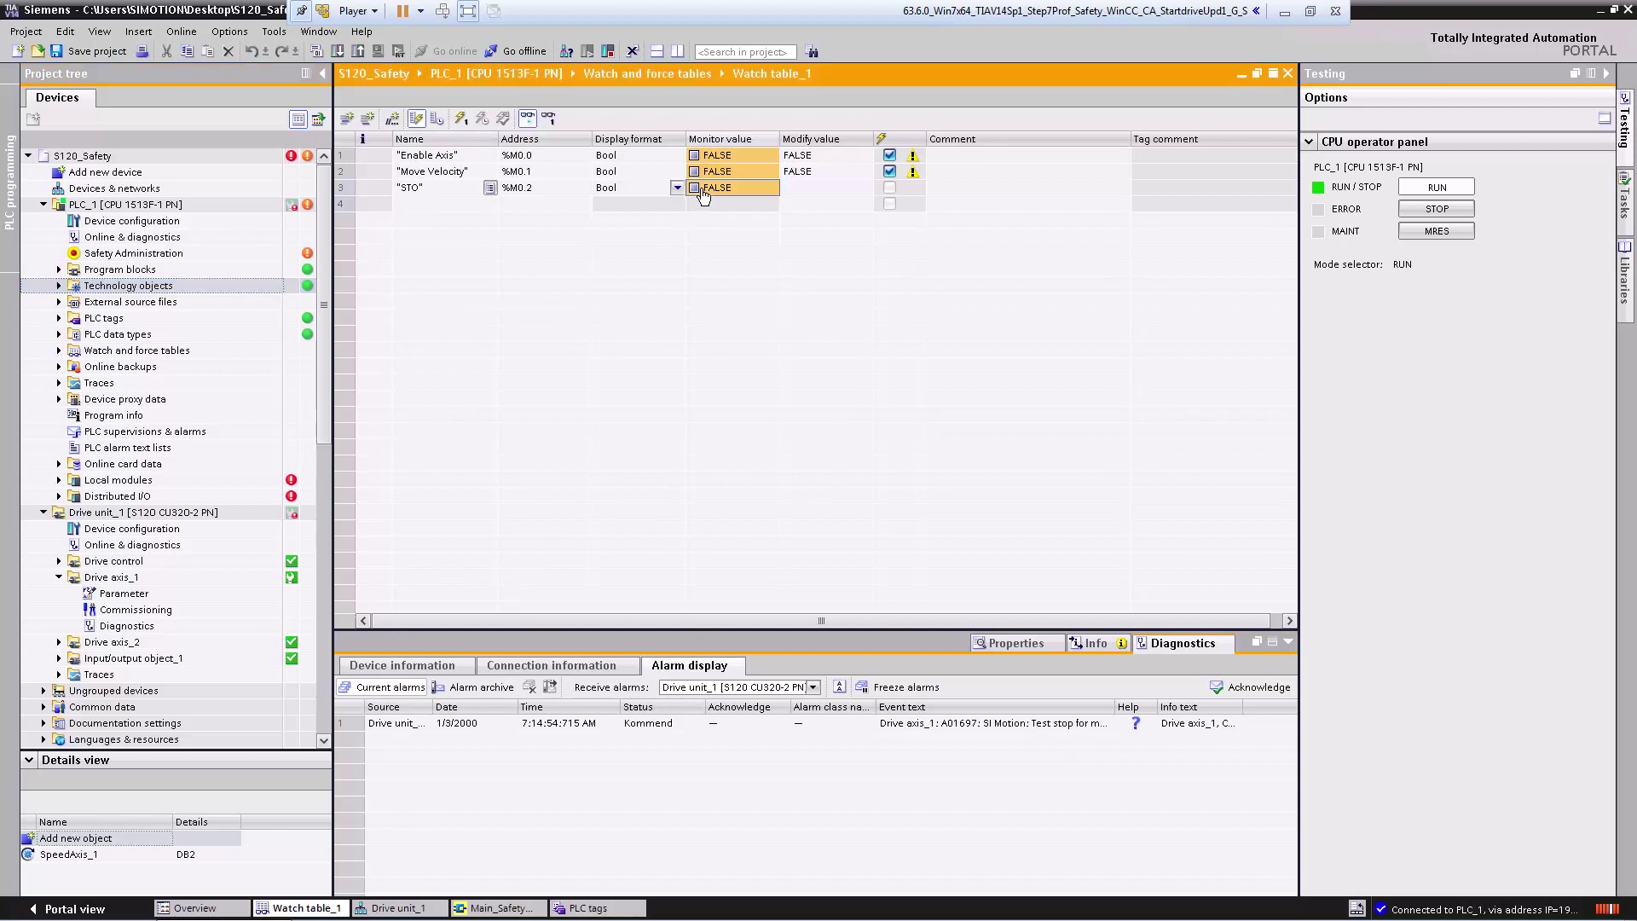
right_click(704, 195)
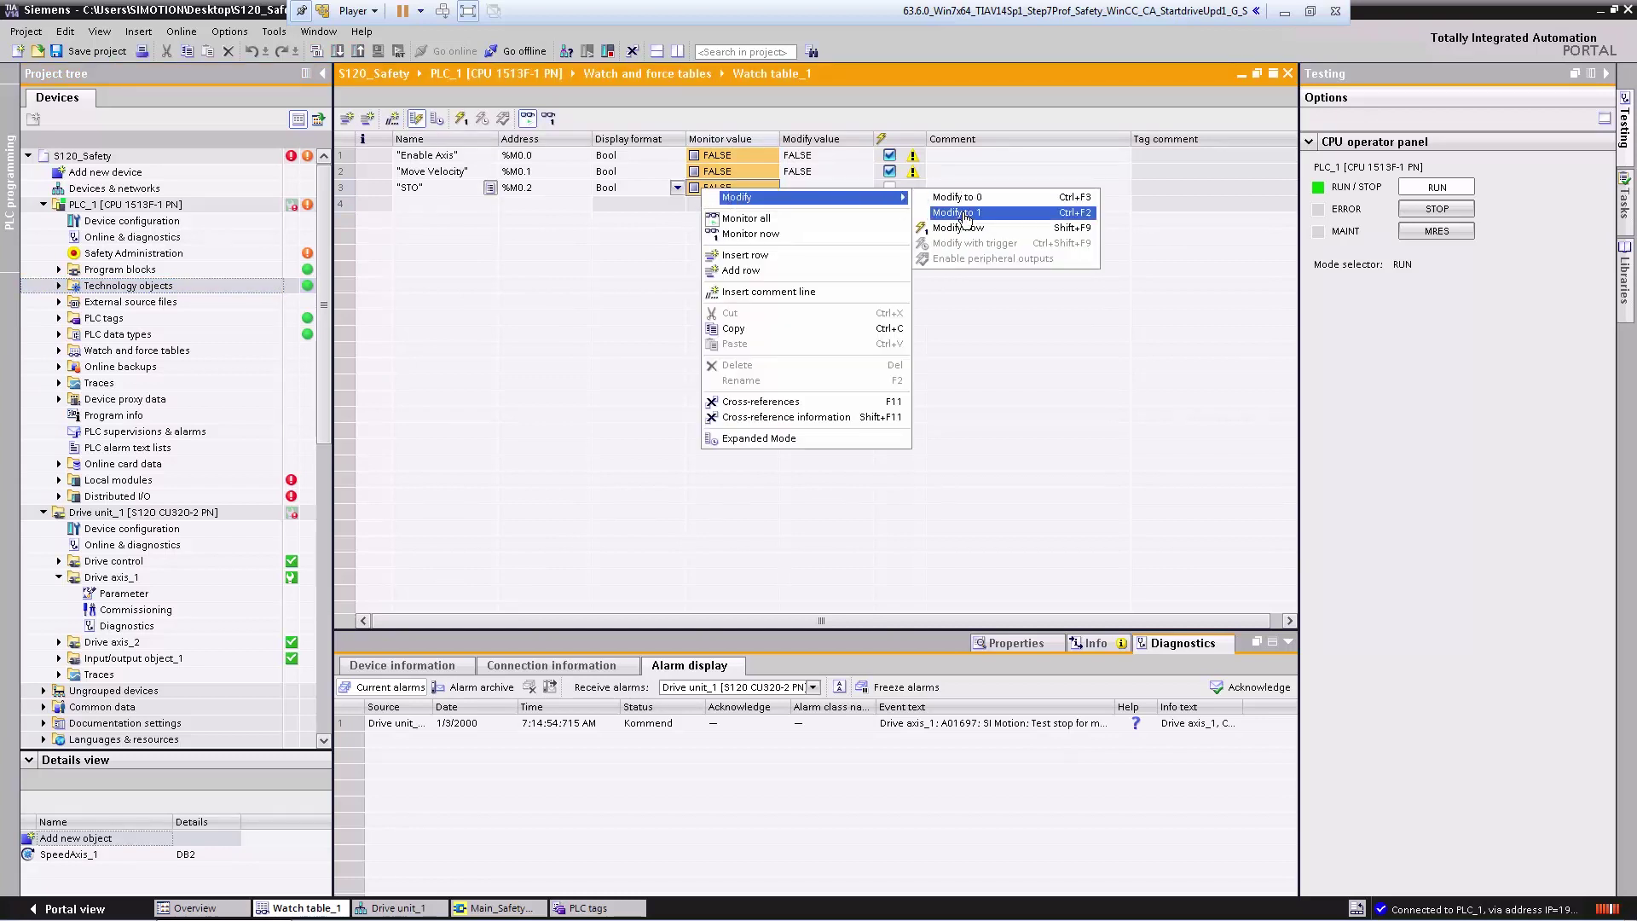
click(965, 216)
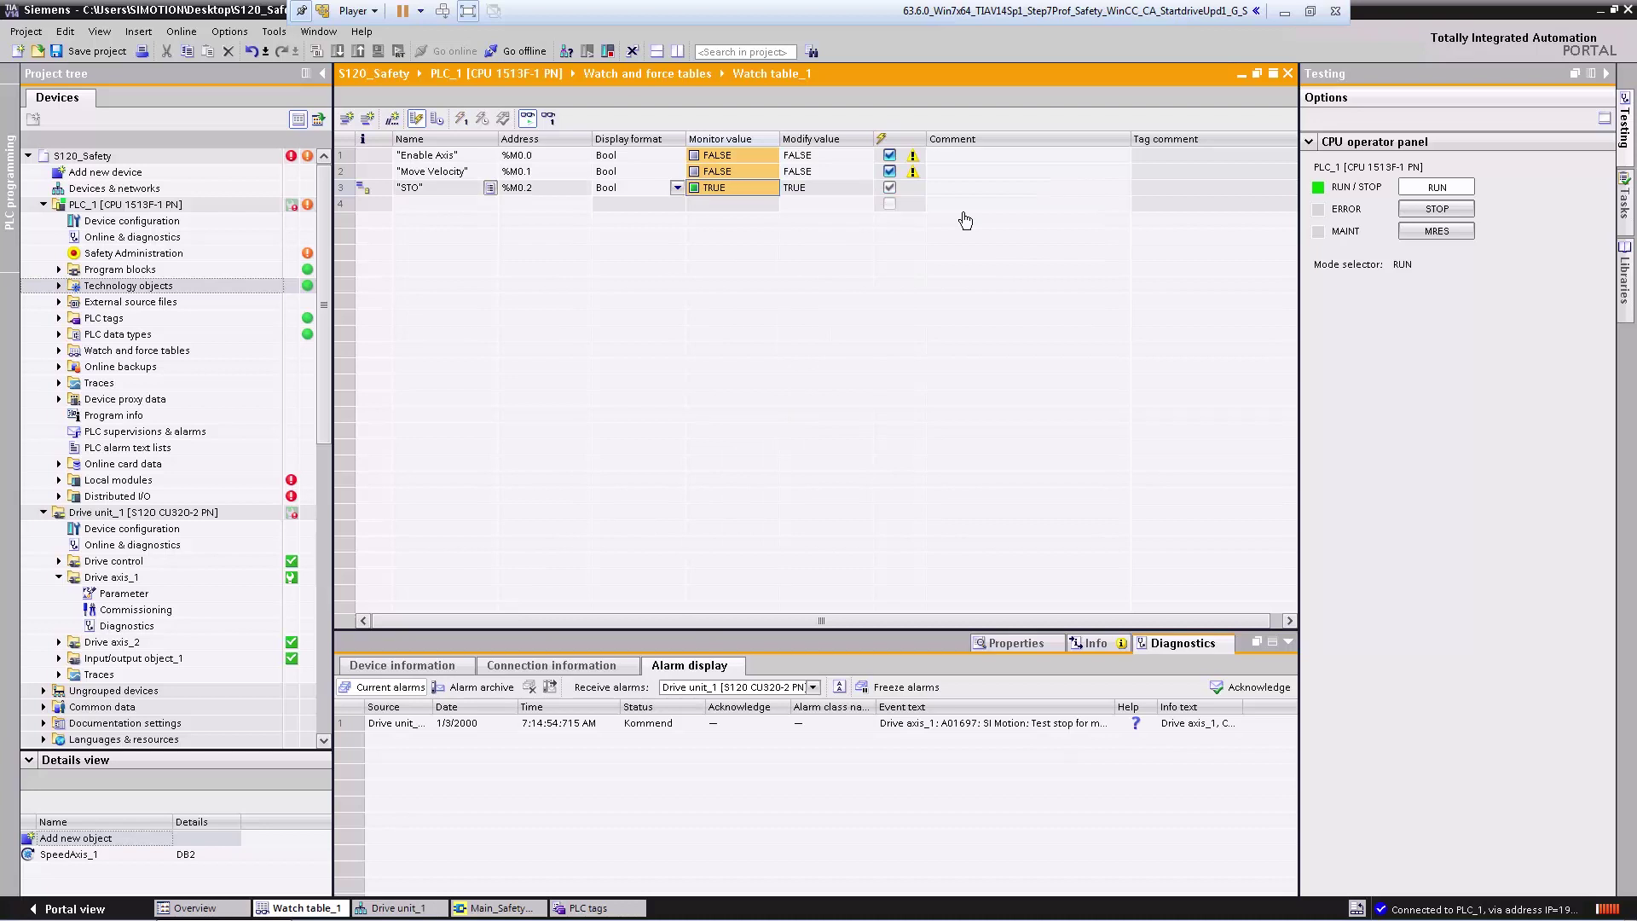
Modify Enable Axis and Move Velocity to TRUE in the watch table.
click(713, 159)
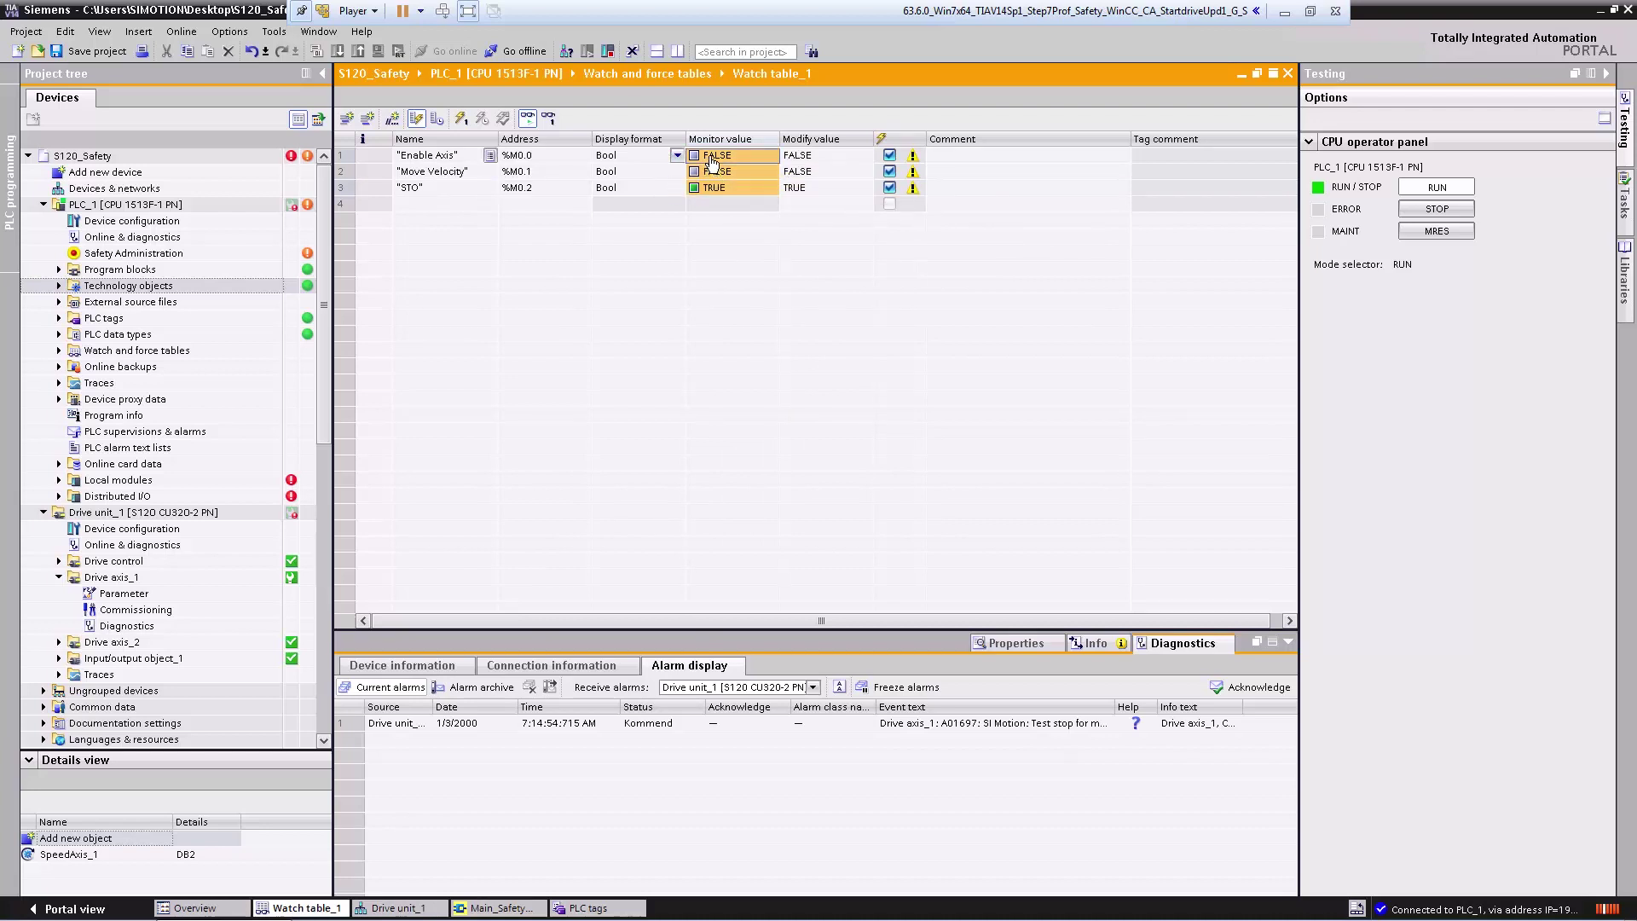
right_click(713, 162)
mouse_move(767, 165)
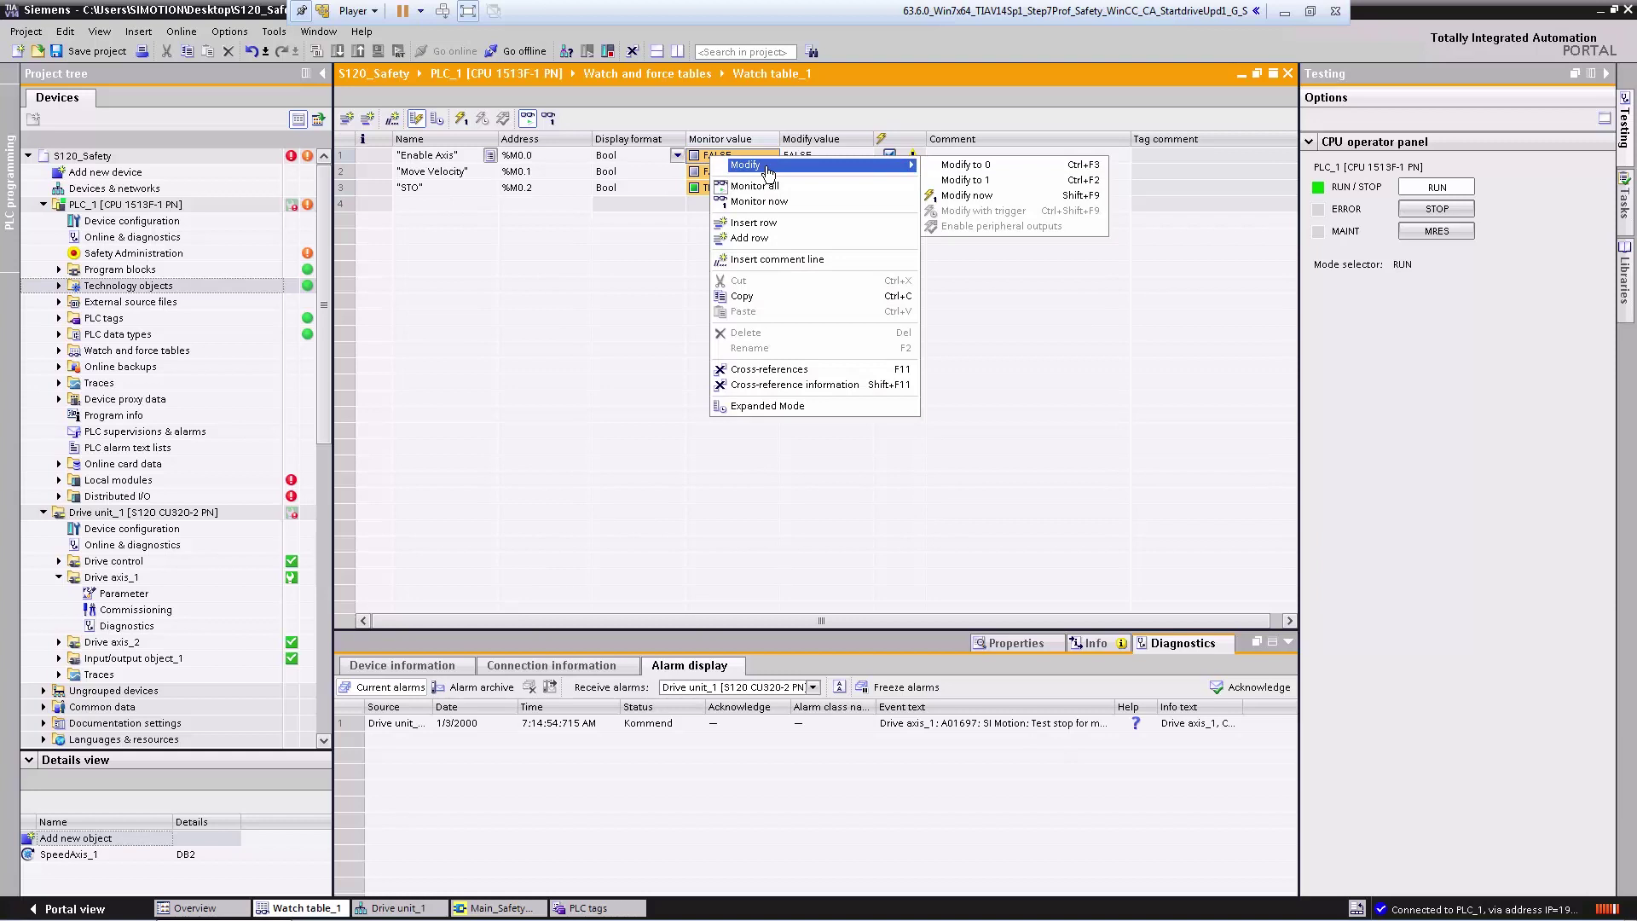
click(958, 181)
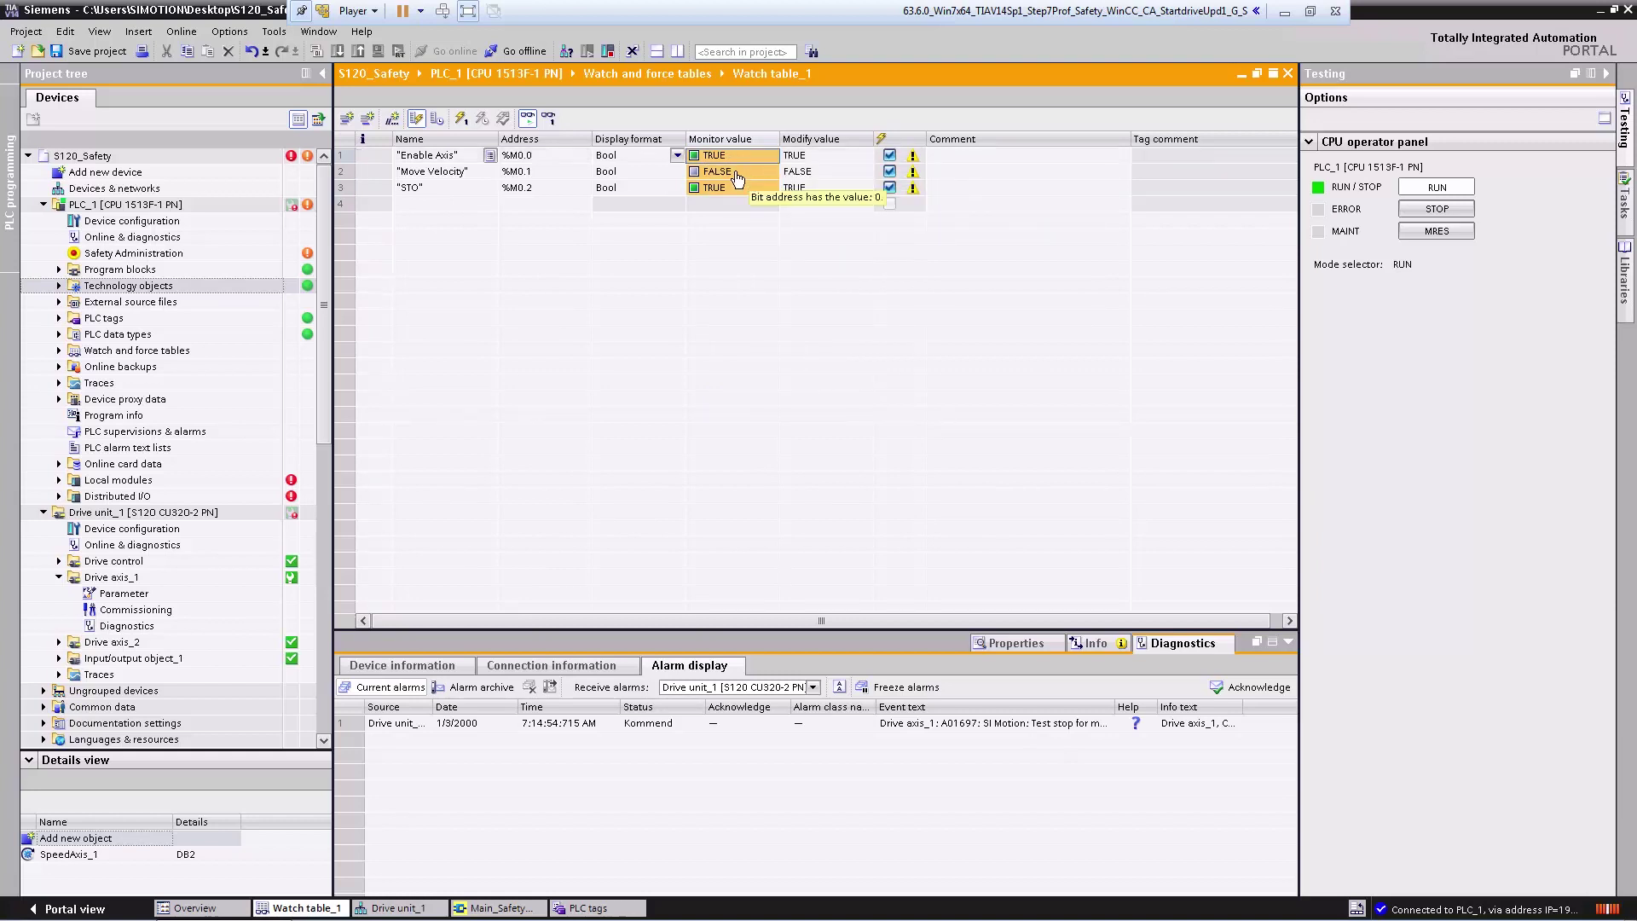
right_click(733, 171)
mouse_move(772, 186)
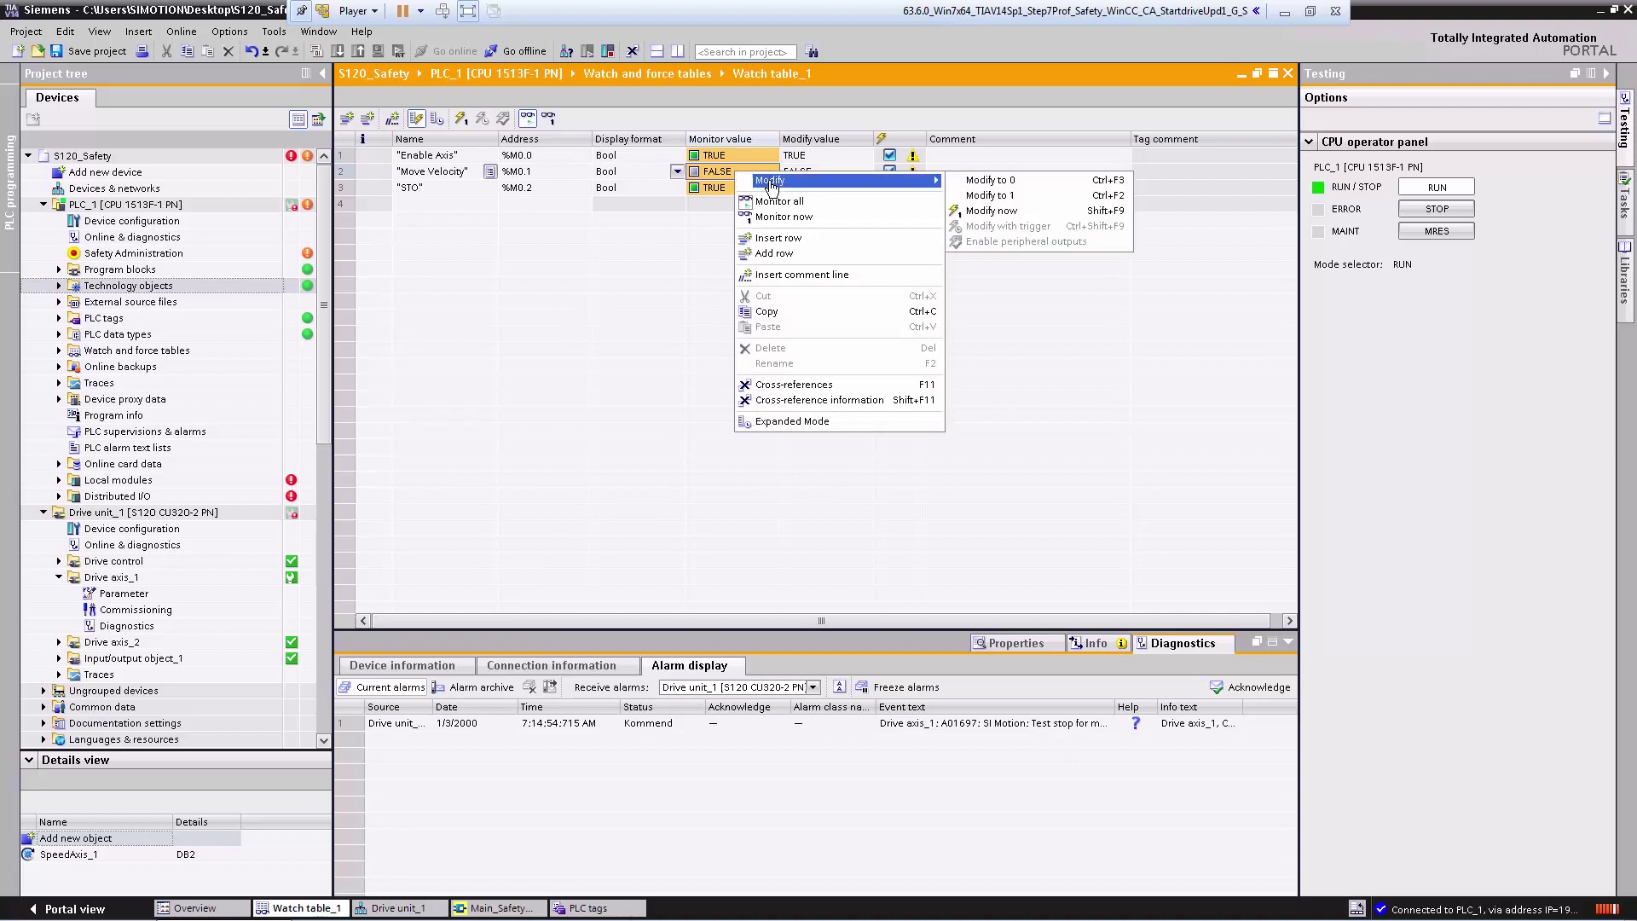
click(989, 195)
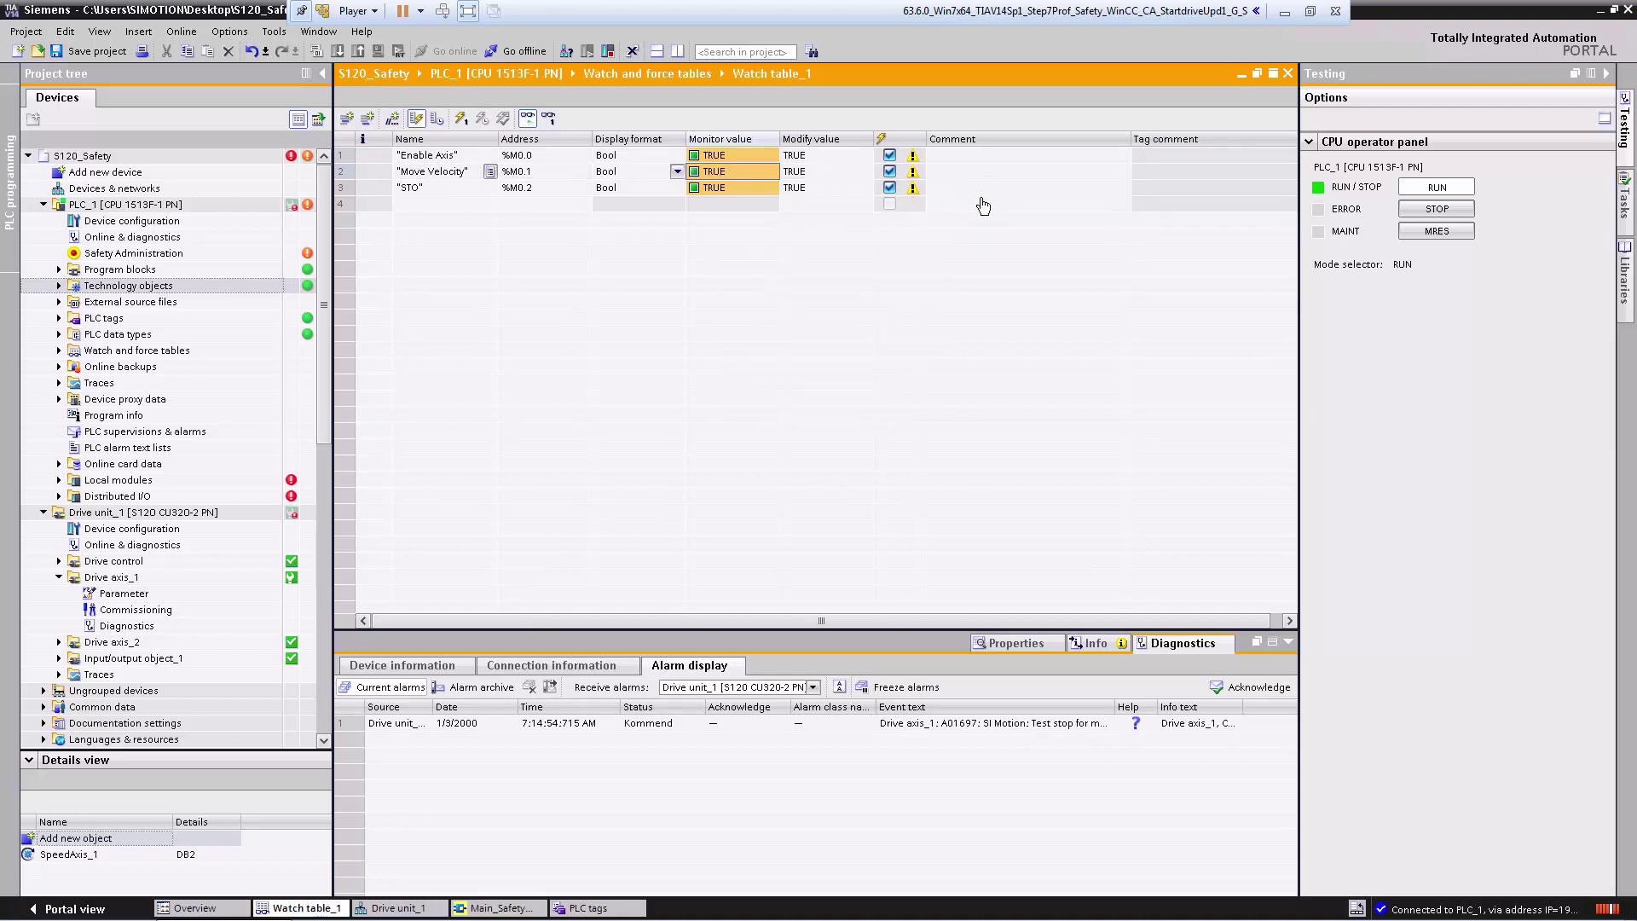
Modify STO back to FALSE.
click(982, 196)
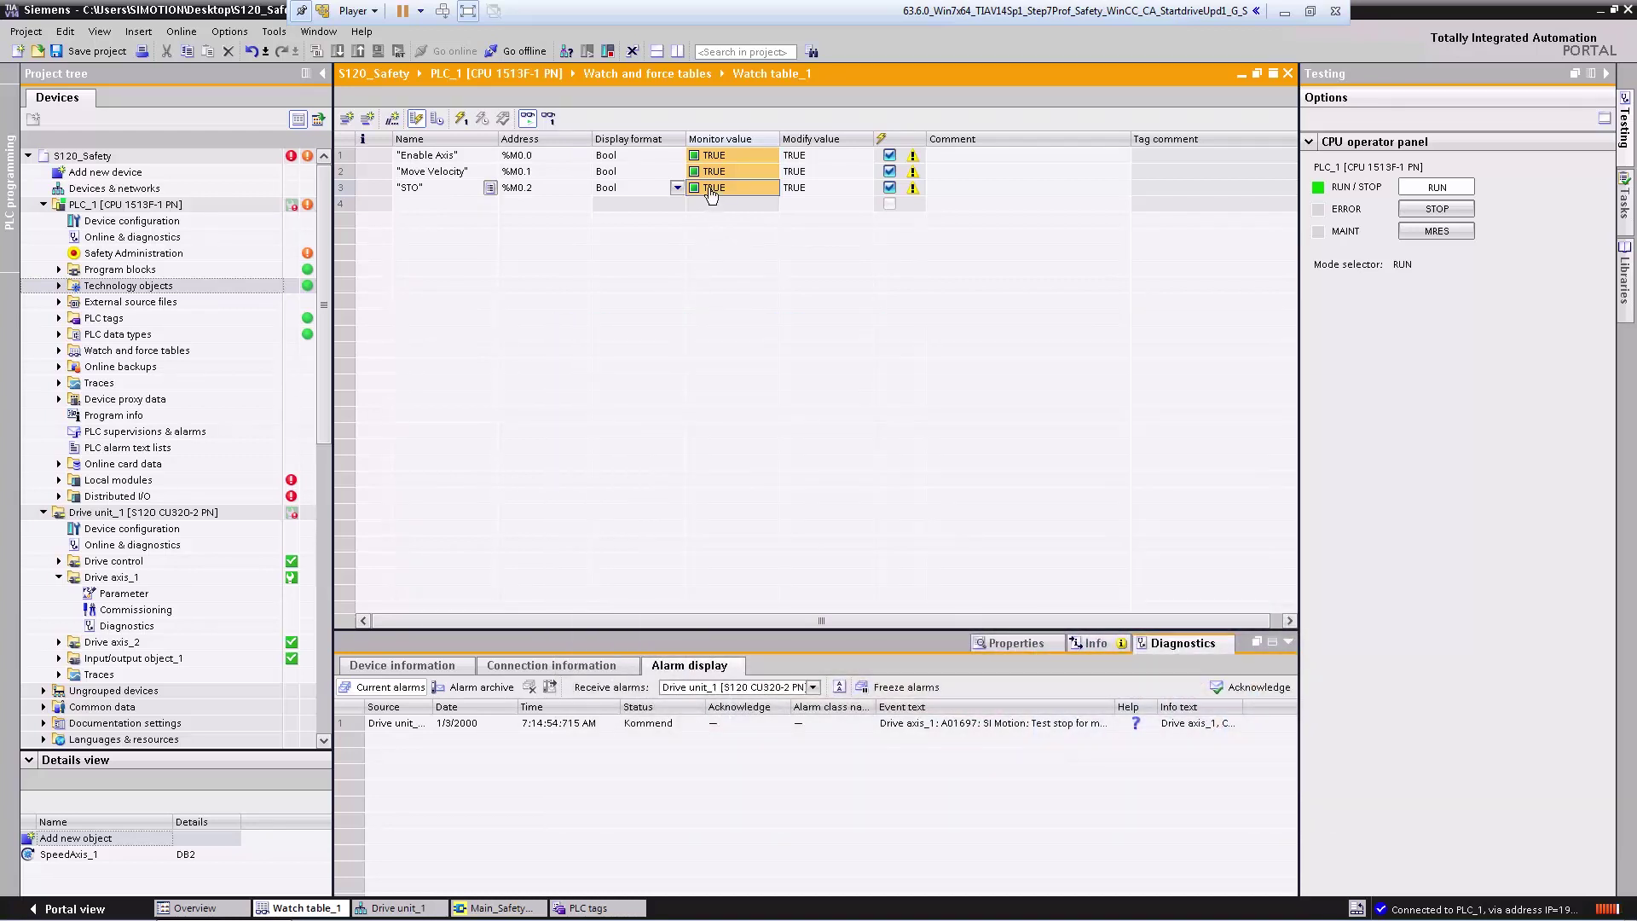
right_click(710, 189)
mouse_move(767, 196)
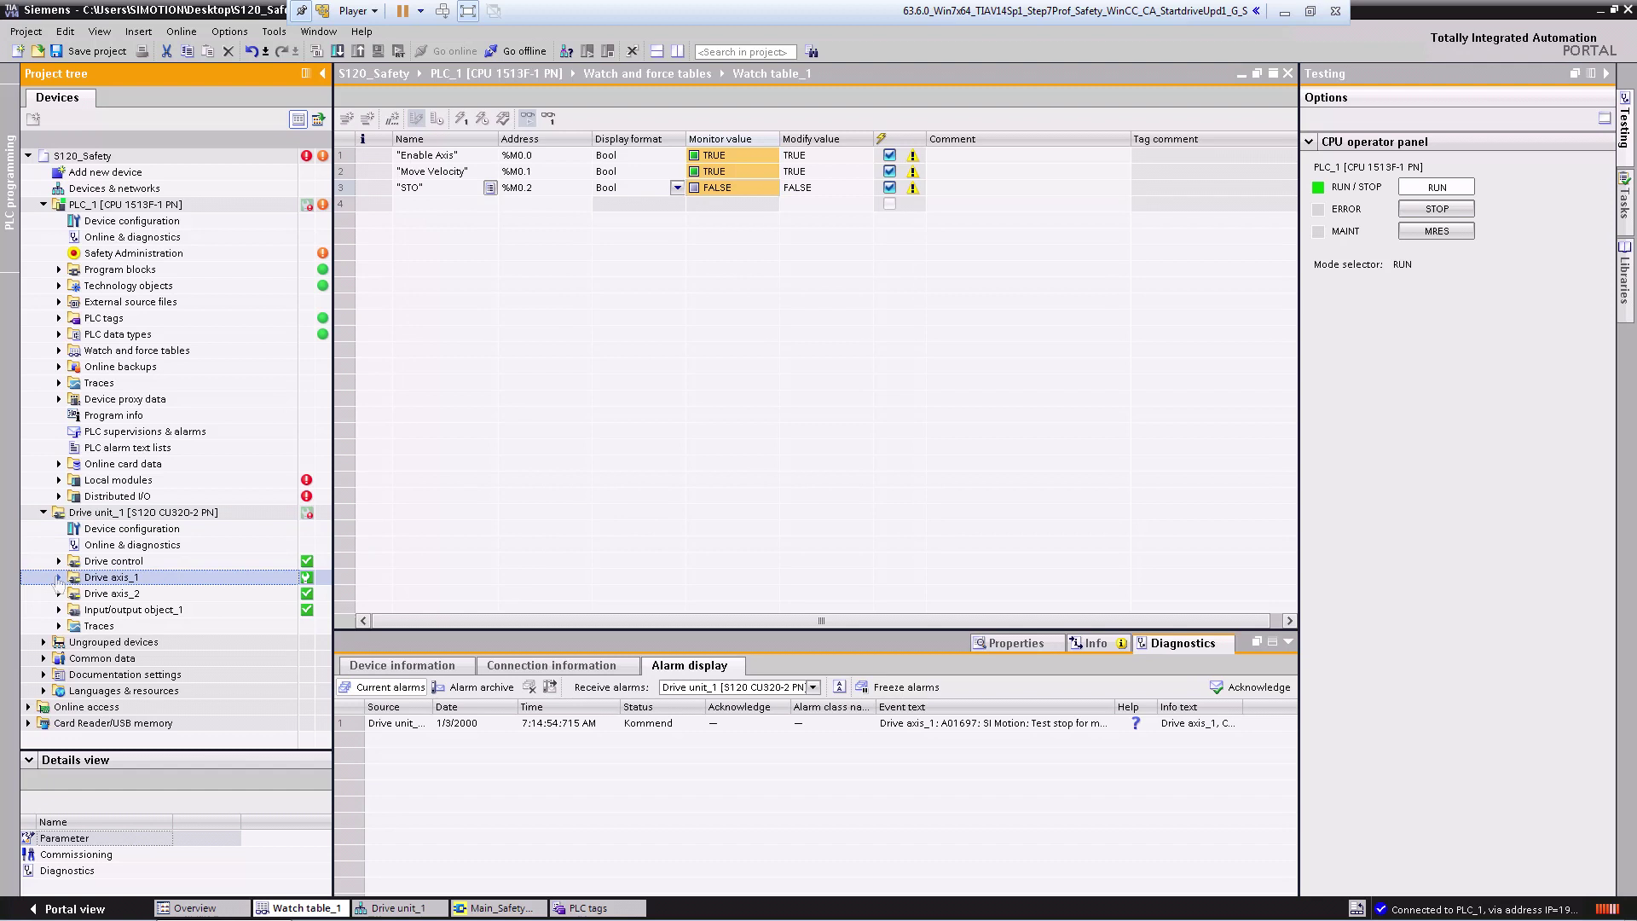
Open Drive axis_1's parameters at Drive functions > Safety Integrated > Diagnostics.
click(58, 578)
click(134, 595)
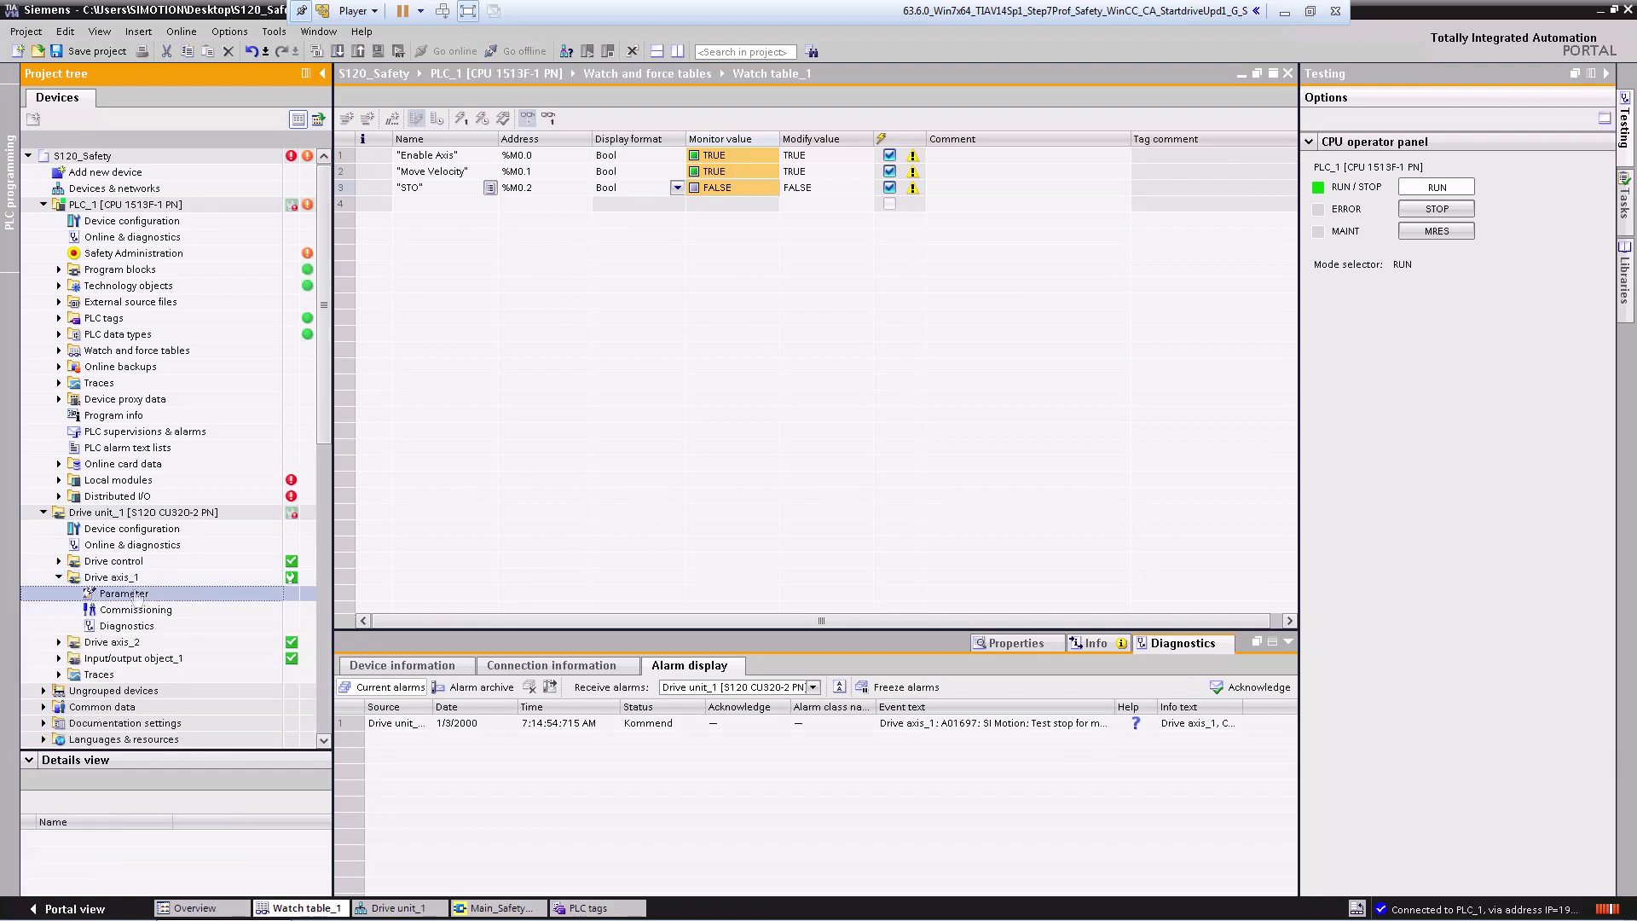
double_click(134, 595)
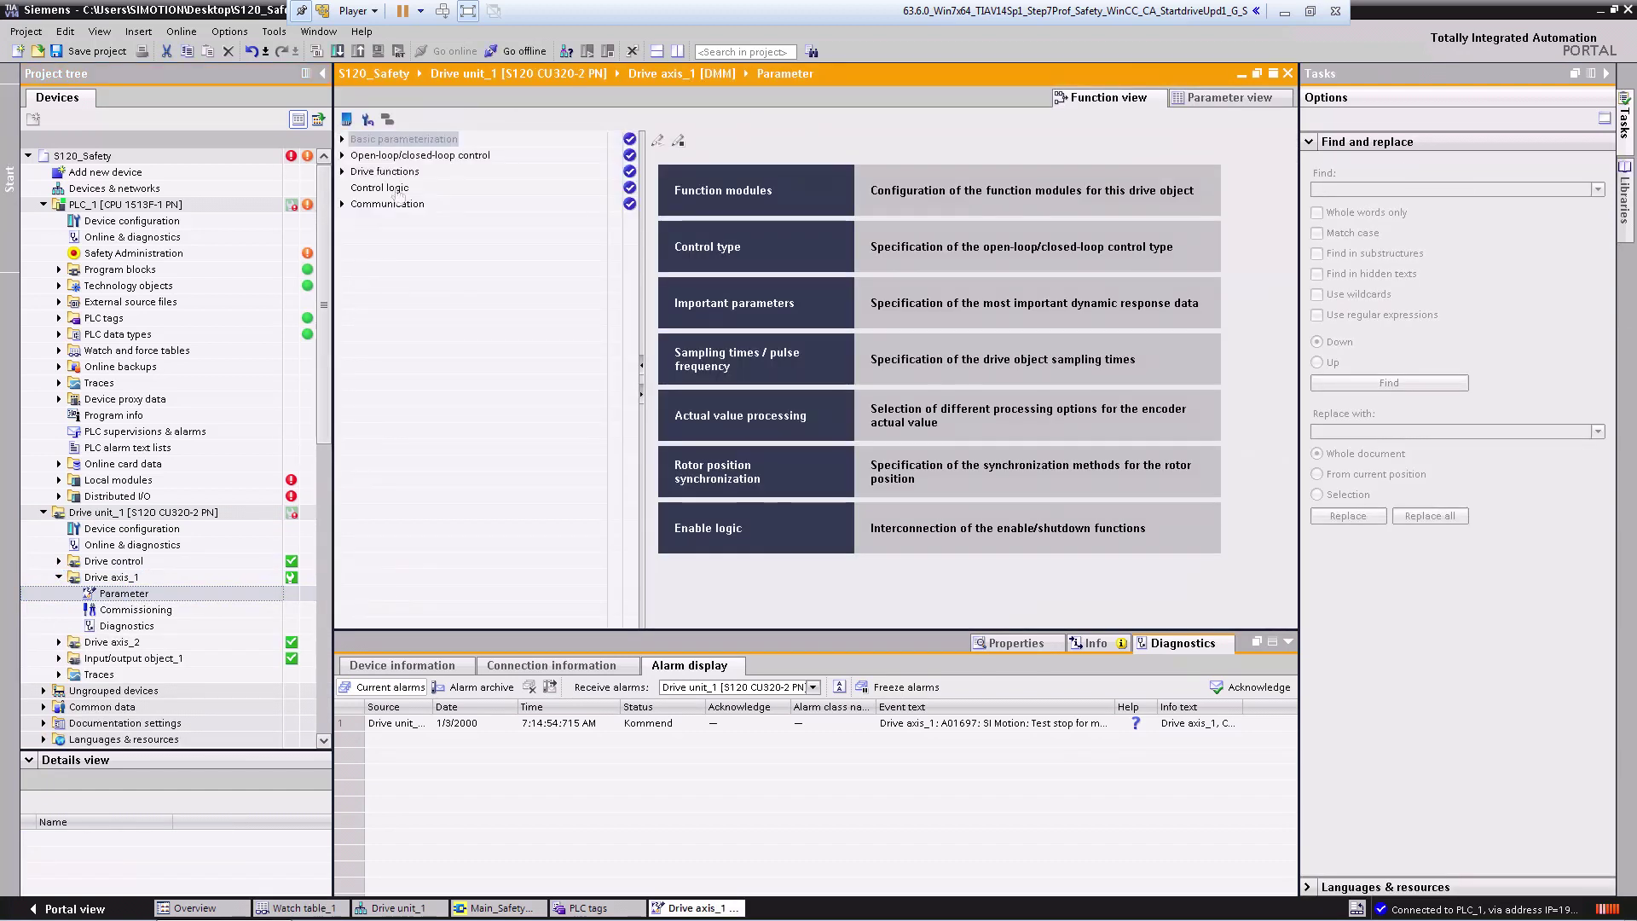
click(392, 173)
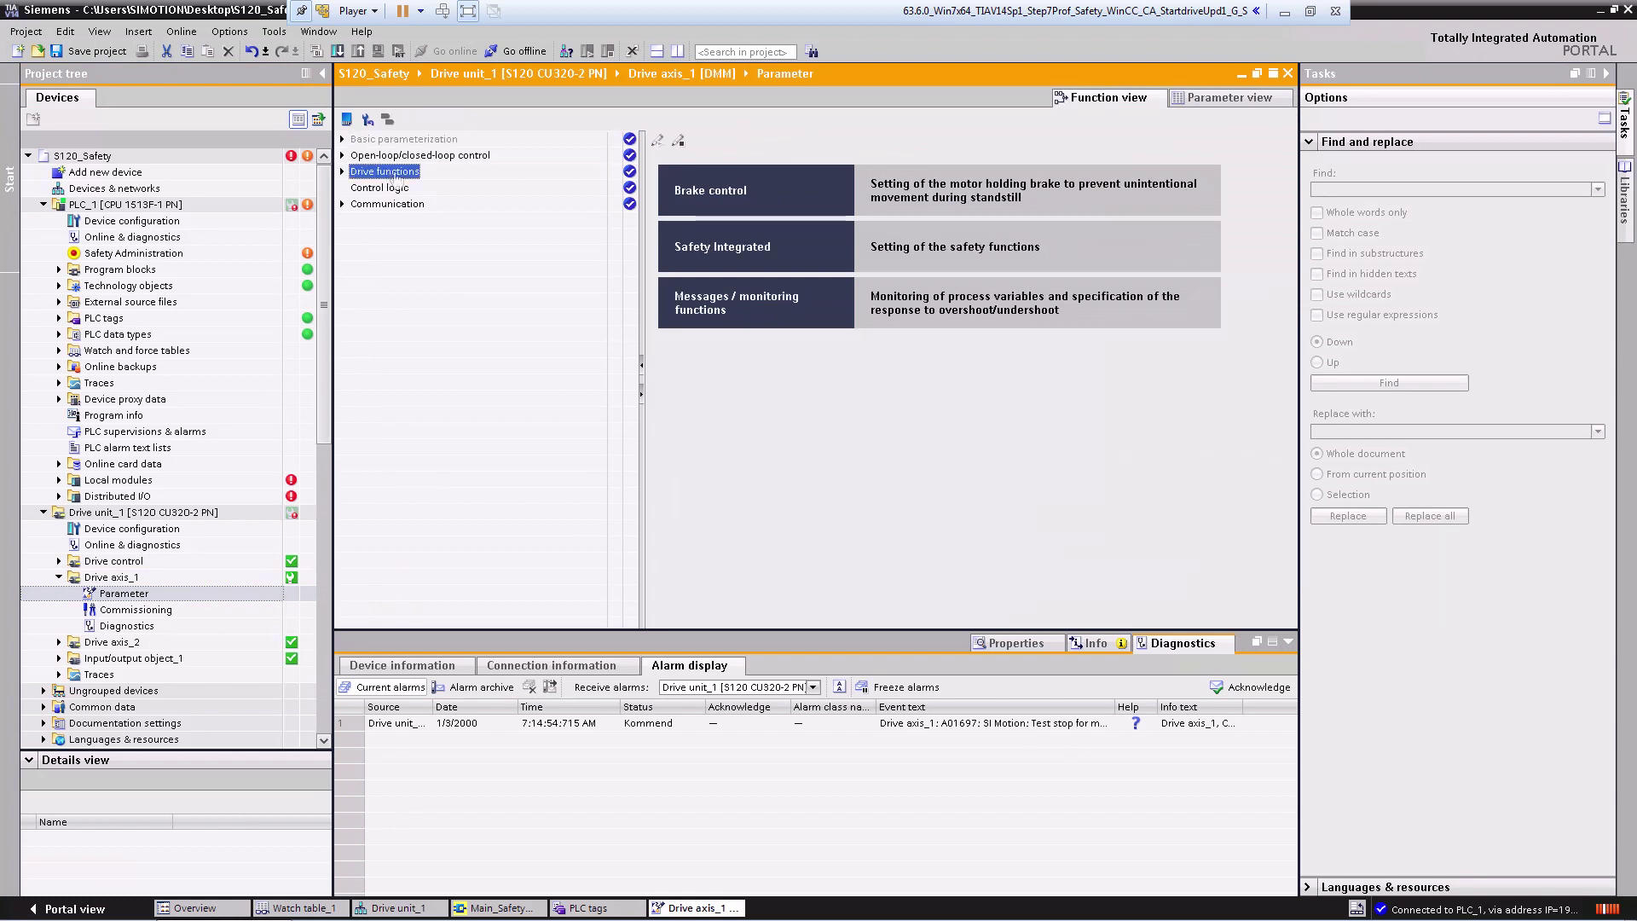
click(786, 244)
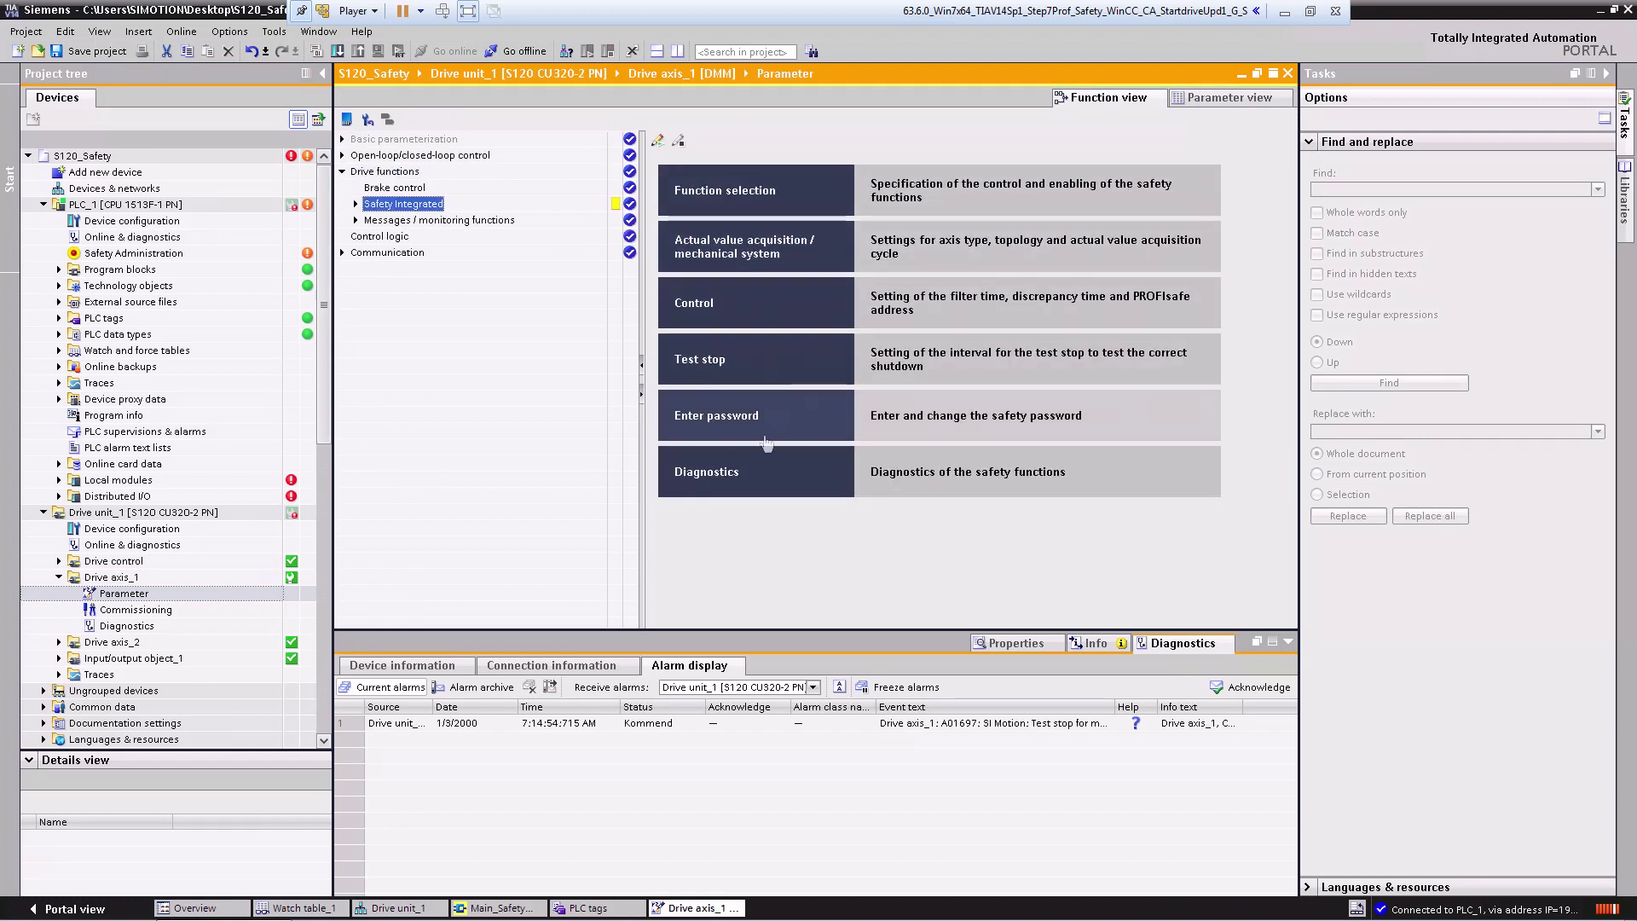
click(763, 471)
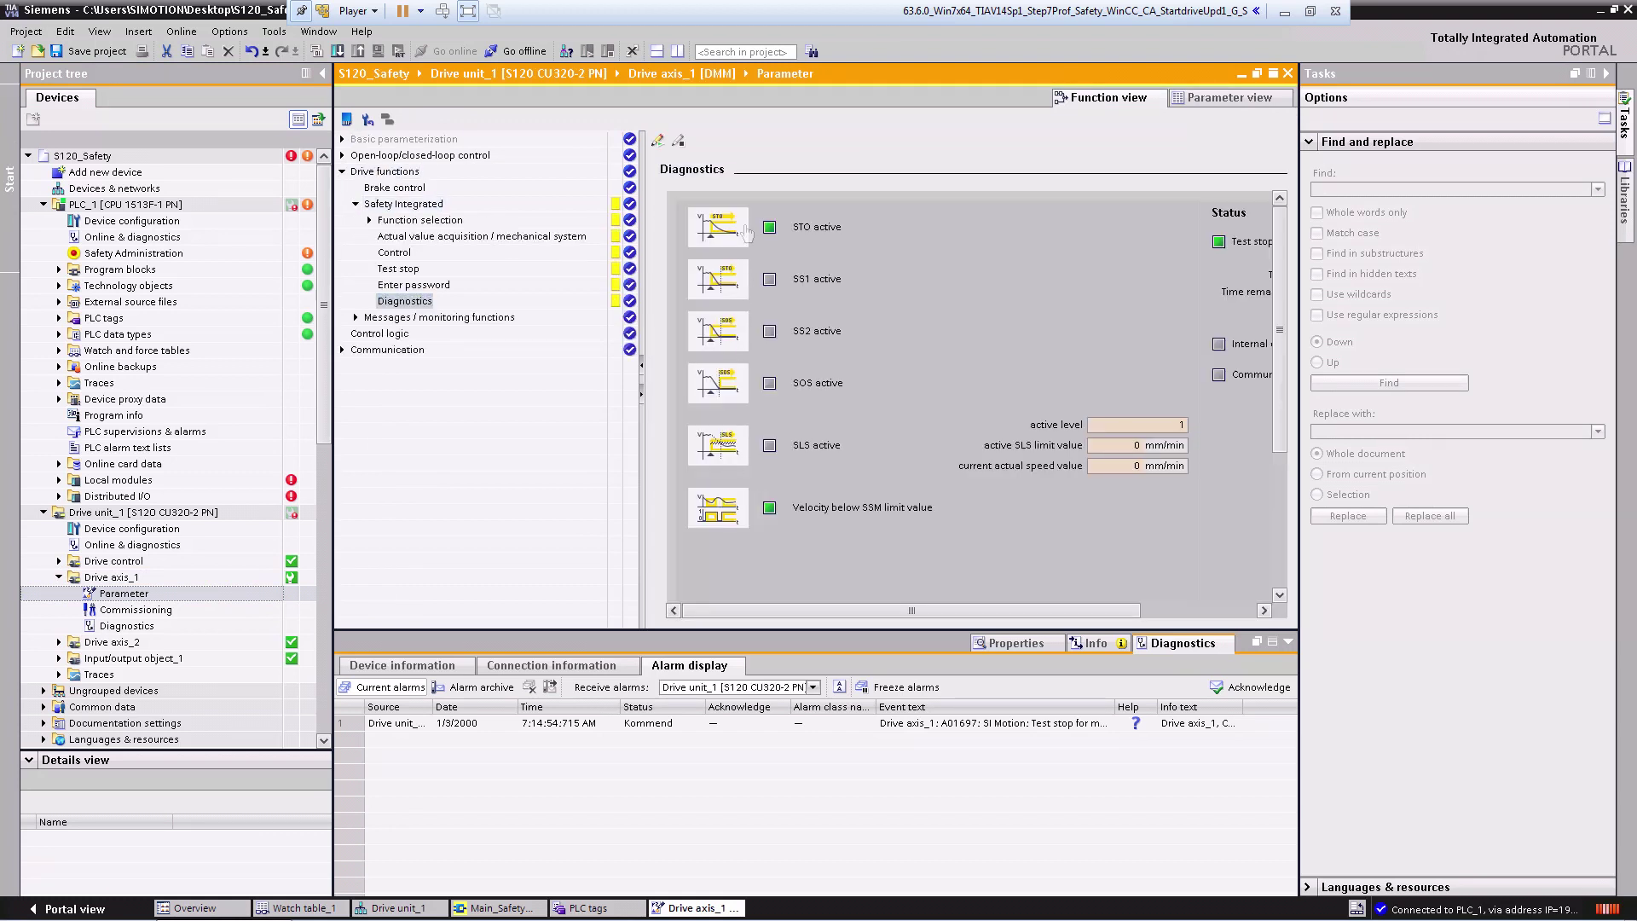